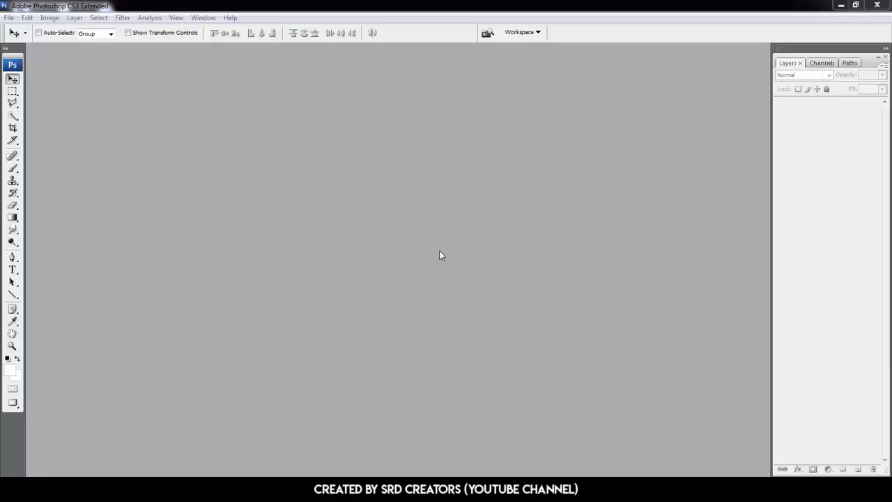
- Create a 10 by 10 inch, 300 pixels/inch RGB document named "GSS Text Effect" with a white background
key("ctrl+n")
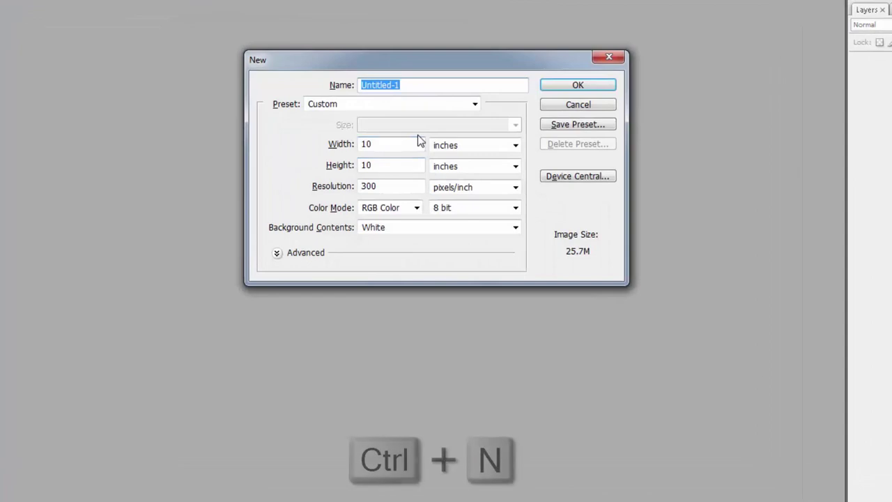
type("GSS Te")
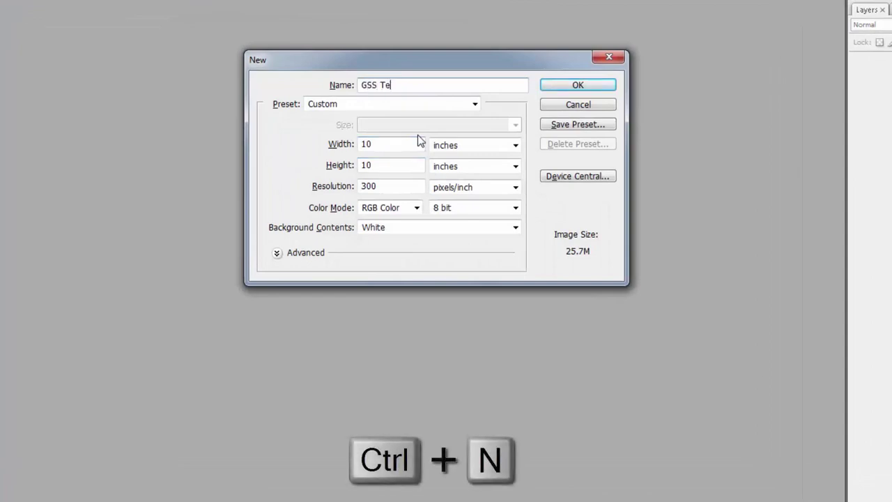
type("xt Effect")
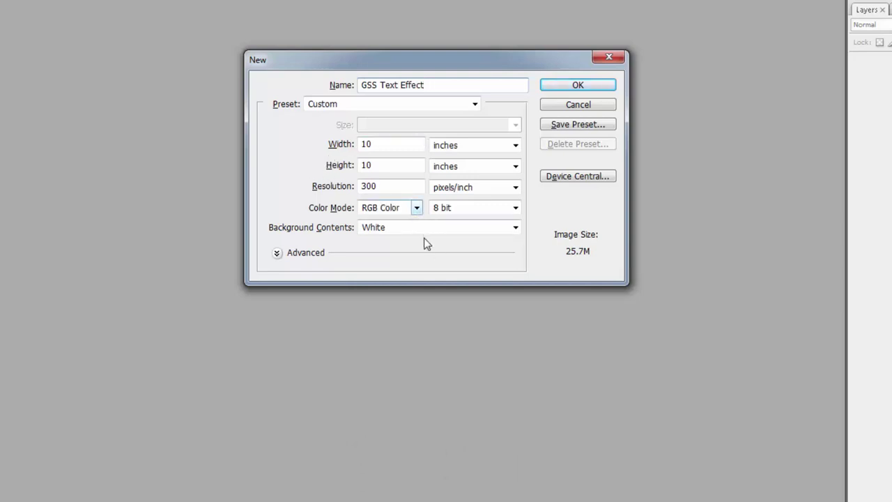
left_click(566, 86)
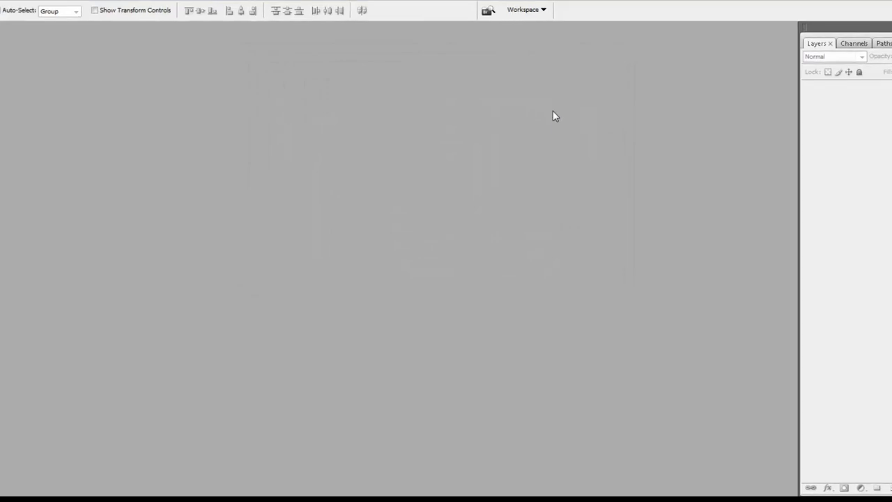
- Reset the colors to default, fit the canvas in view and fill the Background layer with black
key("d")
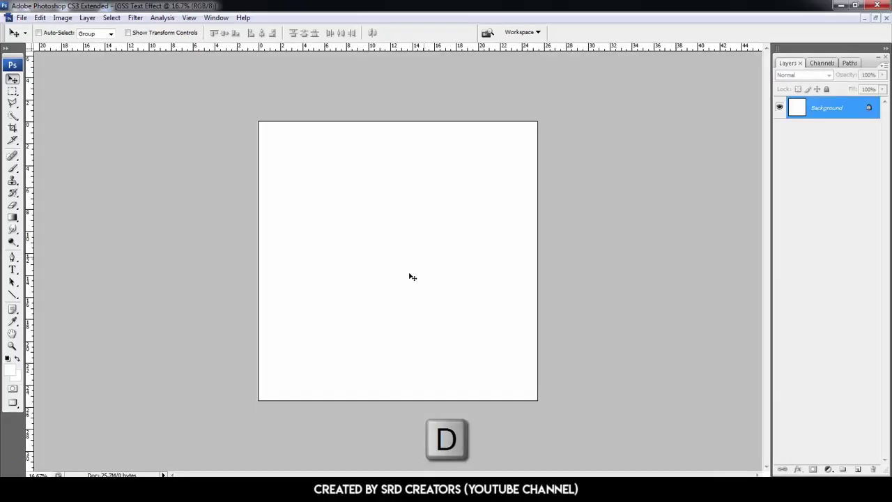
key("ctrl+0")
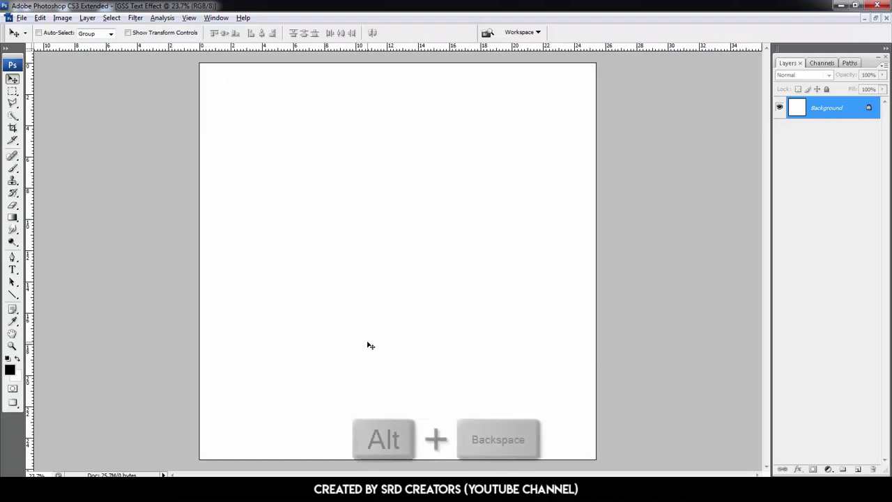
key("alt+BackSpace")
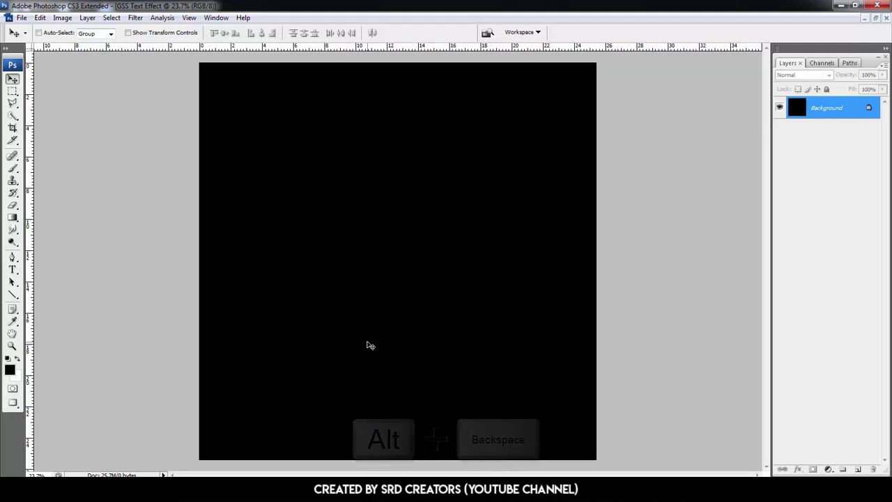
- Add the text "GLITCH" in white (ffffff) Commando 127 pt near the canvas's upper edge and move it slightly down
left_click(11, 274)
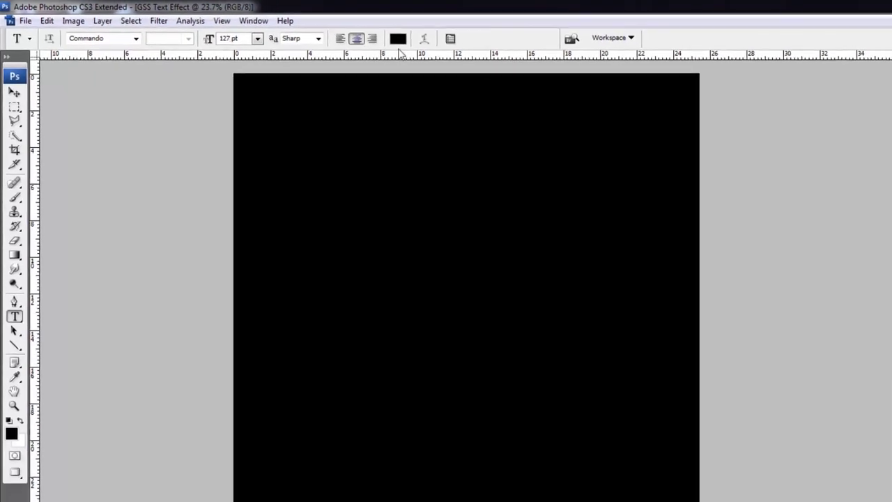
left_click(398, 39)
left_click_drag(635, 253, 577, 190)
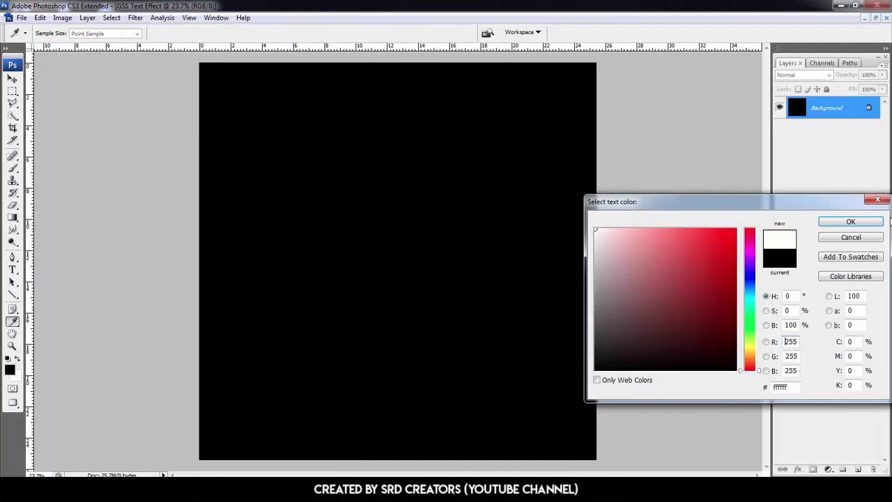
left_click(879, 222)
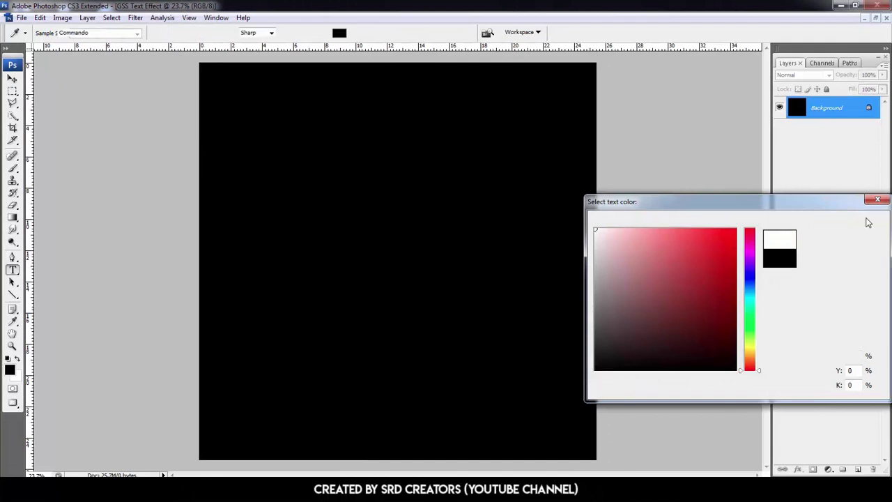
left_click(375, 112)
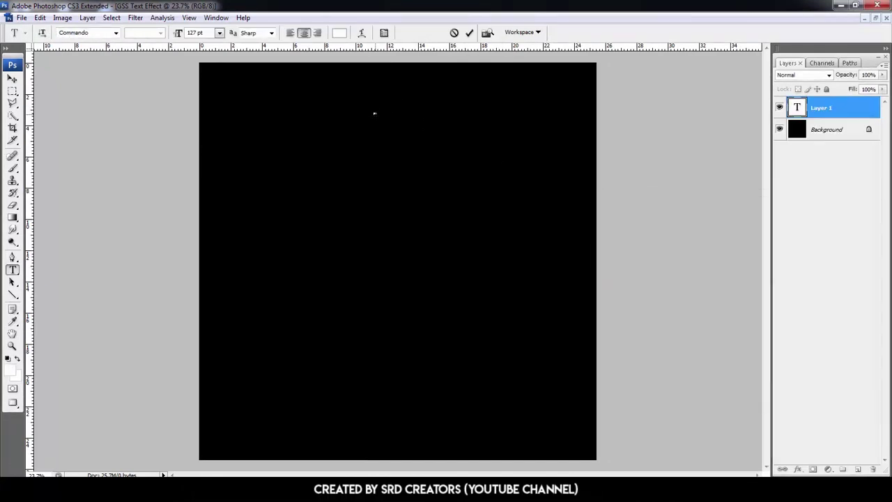
type("GLITCH")
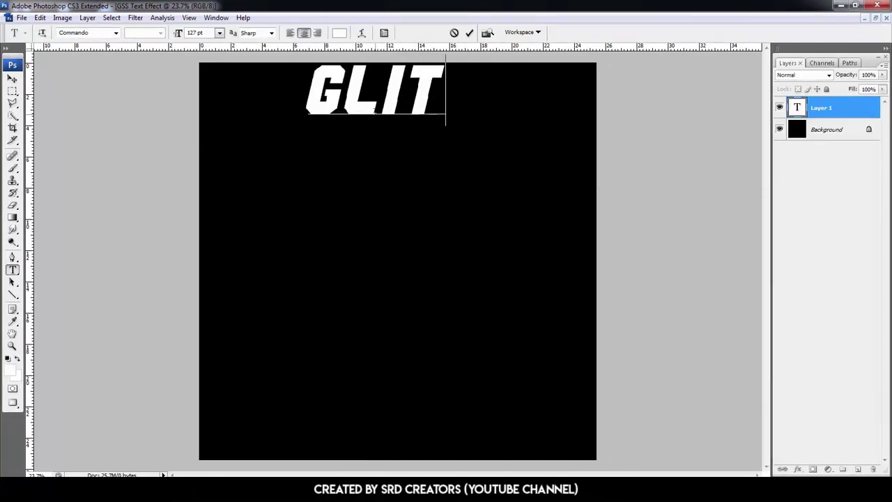
key("ctrl+a")
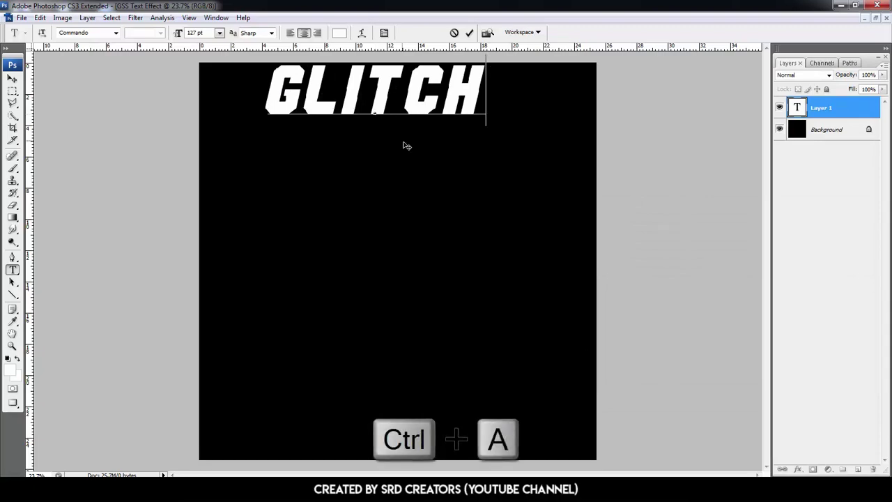
left_click_drag(404, 143, 419, 176)
- Select the whole word GLITCH and check its tracking in the character settings
key("ctrl+a")
left_click(385, 33)
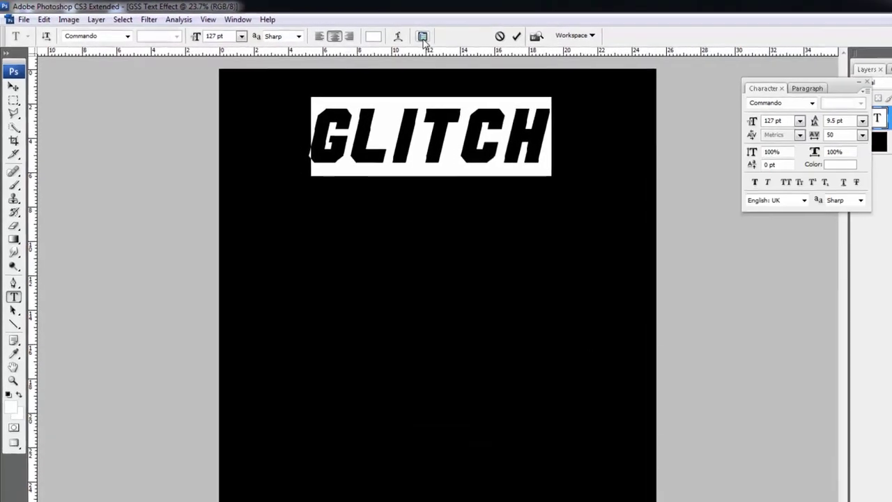
left_click_drag(845, 137, 830, 142)
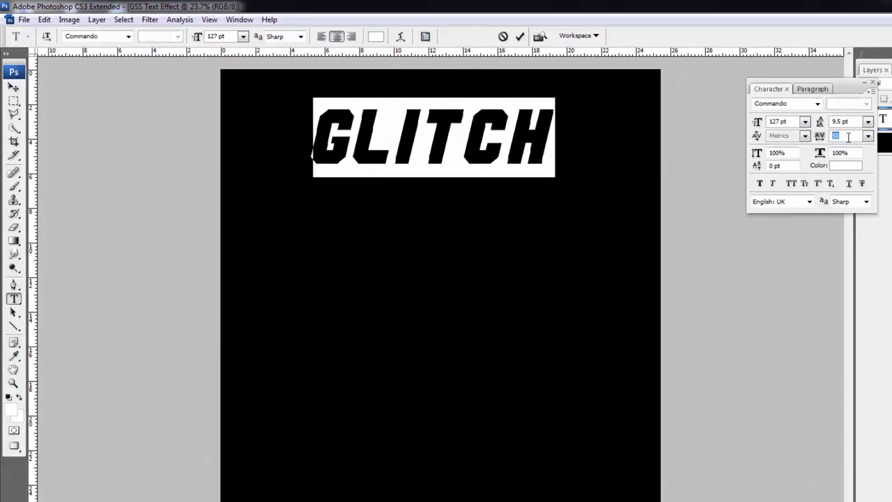
left_click(873, 83)
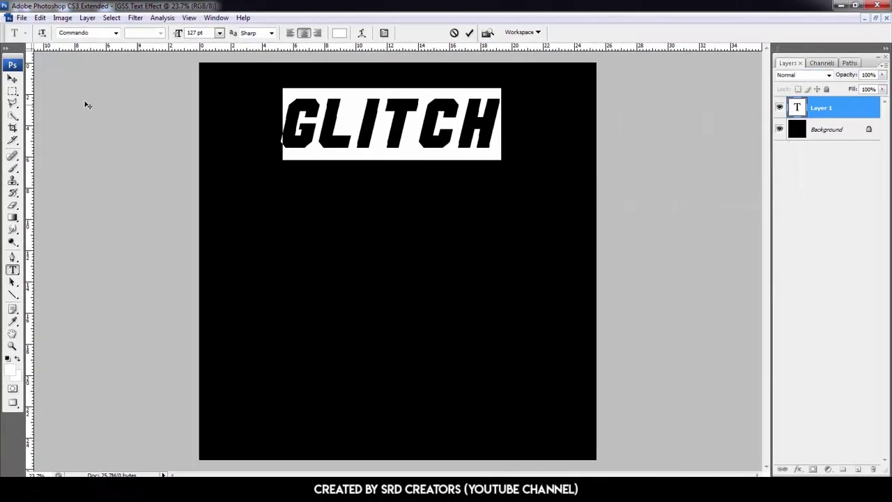
- Commit the text and center the GLITCH layer horizontally on the canvas, clearing the selection when done
left_click(13, 78)
key("ctrl+a")
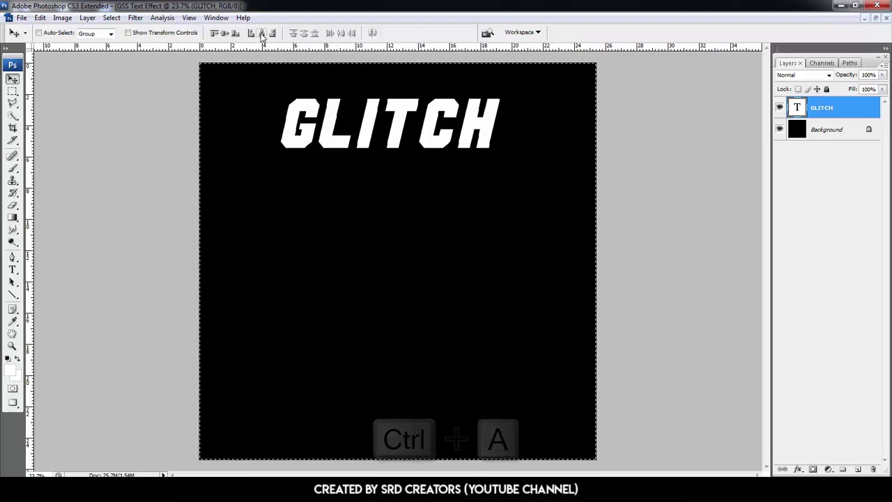
left_click(261, 33)
key("ctrl+d")
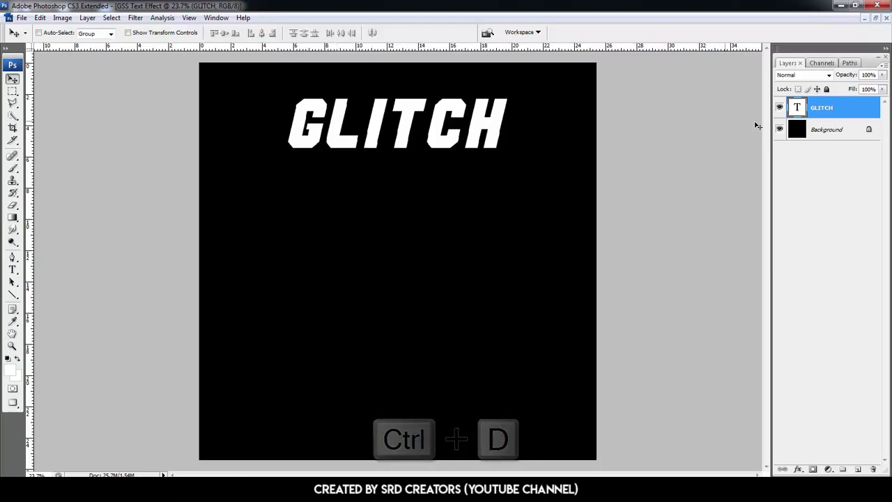
- Convert the GLITCH text layer to a smart object and duplicate it twice
right_click(822, 108)
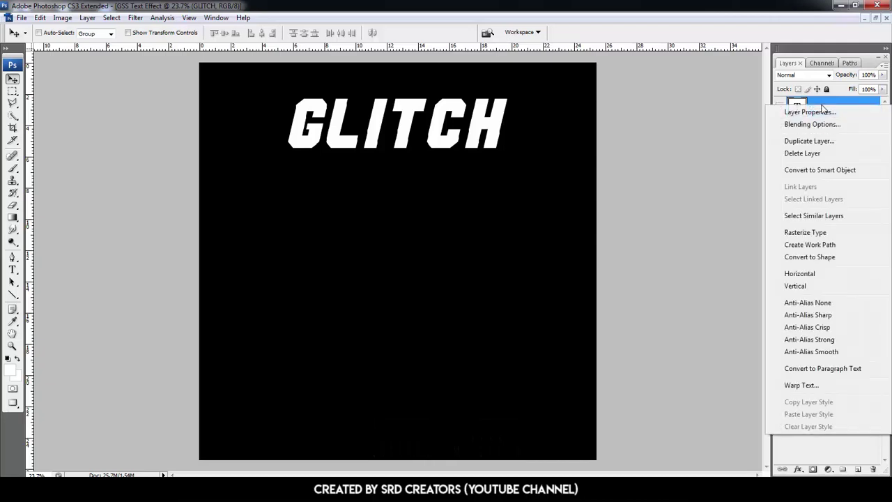
left_click(819, 170)
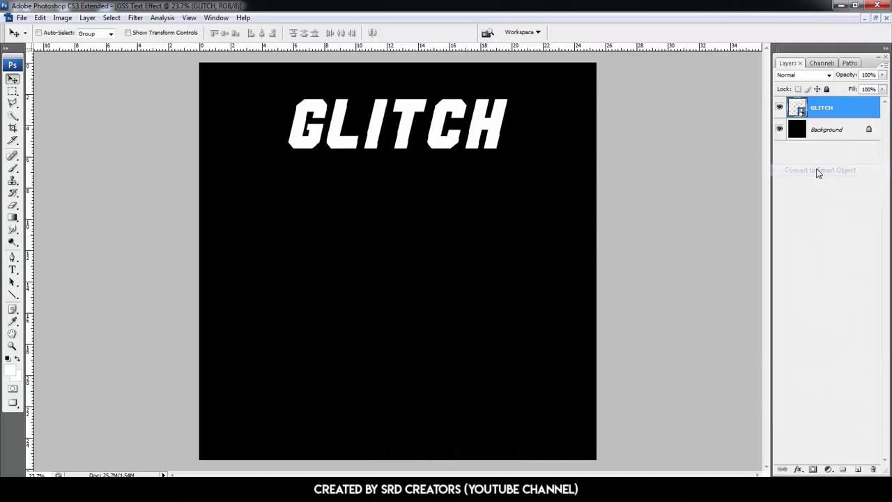
key("ctrl+j")
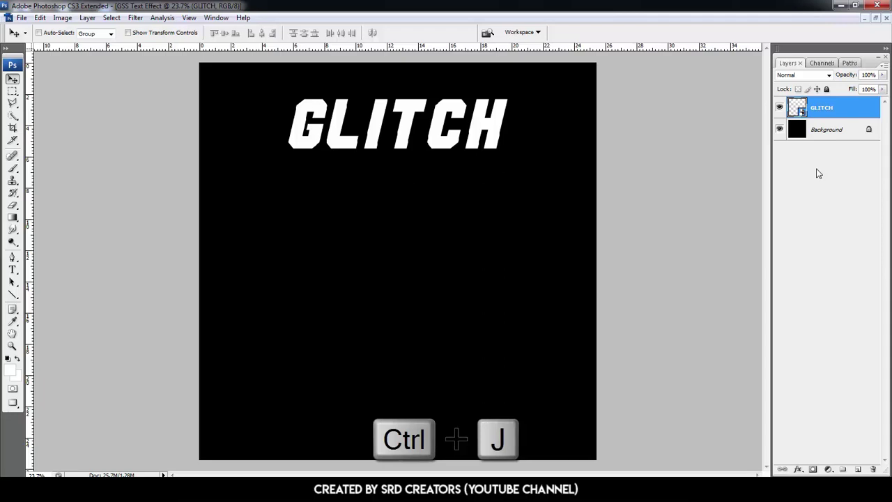
key("ctrl+j")
key("ctrl+j")
- Rename the topmost text copy "White Glitch" and the copy below it "Blue Glitch"
double_click(821, 109)
type("White Glitch")
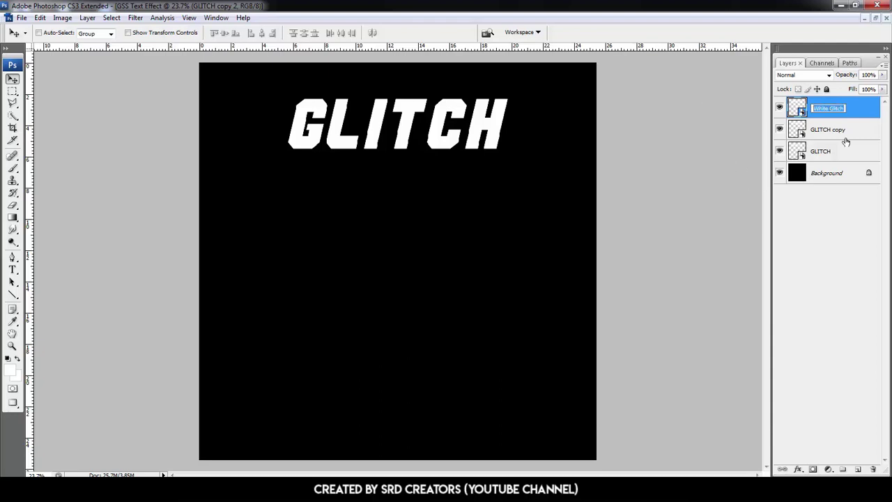
double_click(831, 132)
type("White Glitch")
left_click_drag(831, 131, 783, 203)
type("Bl")
key("Return")
- Rename the original GLITCH layer just above the Background "Pink Glitch"
double_click(822, 151)
type("White Glitch")
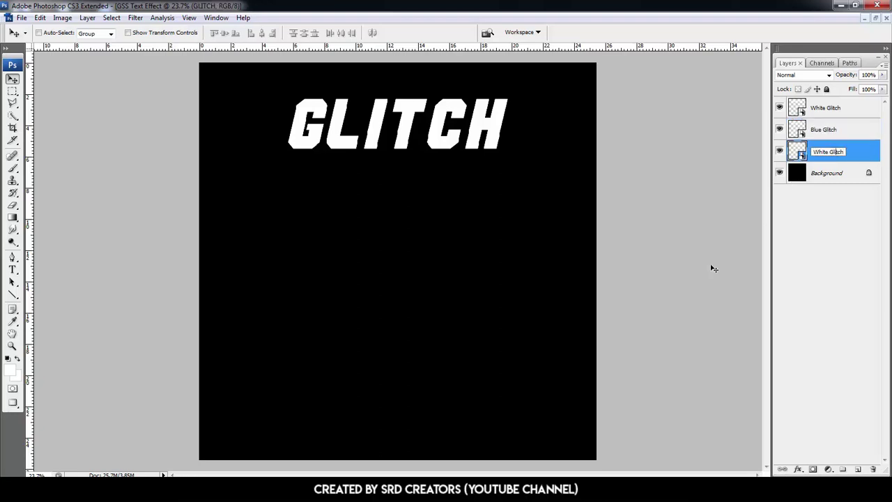
key("shift+Home")
type("P")
key("Return")
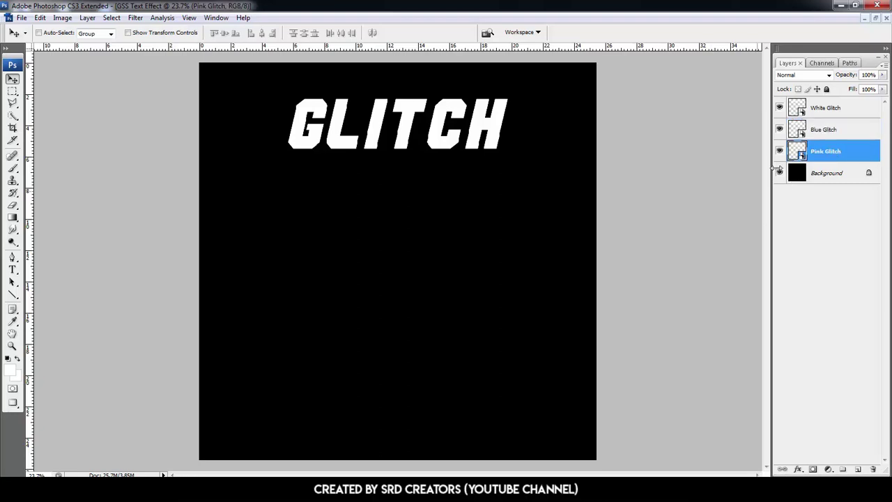
- Apply a Color Overlay layer style with color 13ffff to the Blue Glitch layer
left_click(823, 132)
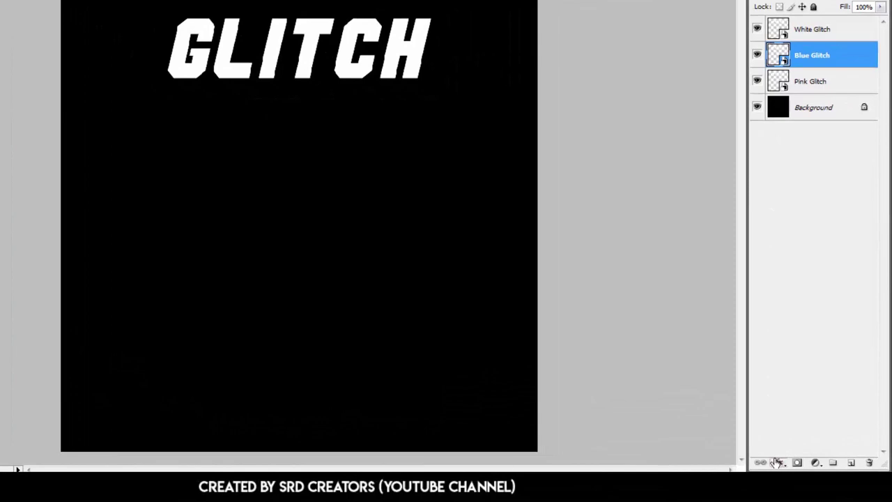
left_click(798, 469)
left_click(799, 403)
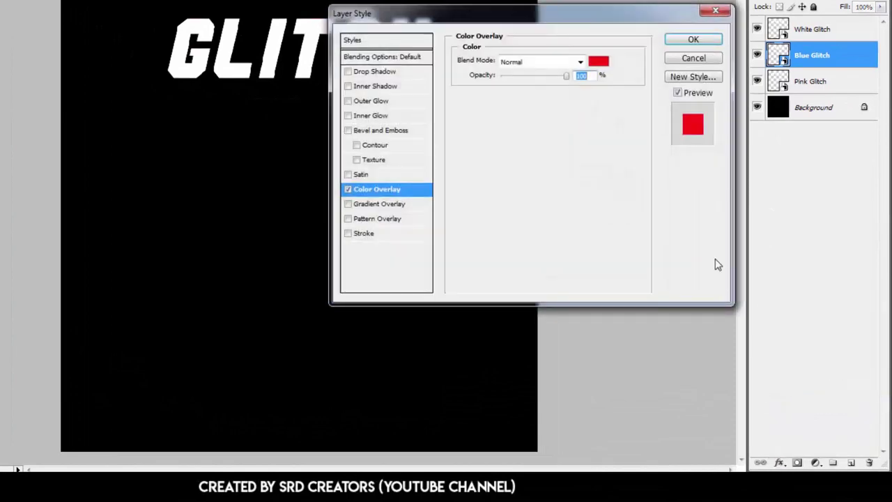
left_click(600, 61)
double_click(760, 364)
type("13")
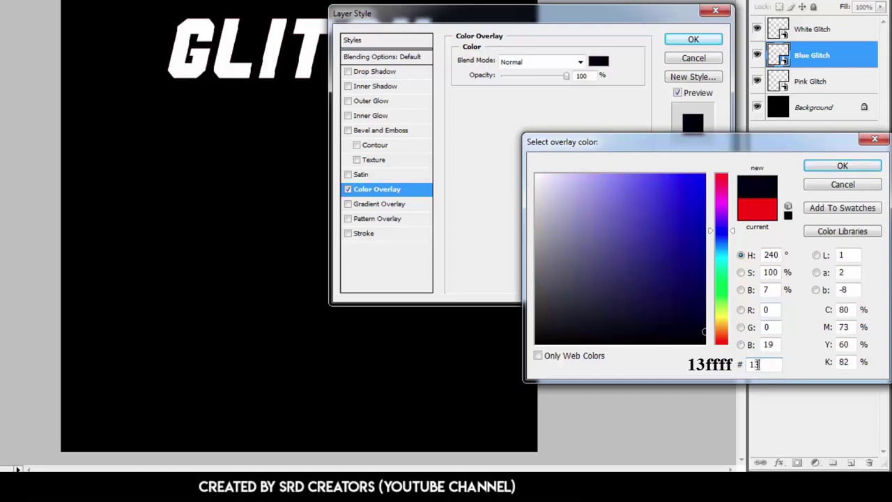
type("ffff")
key("Return")
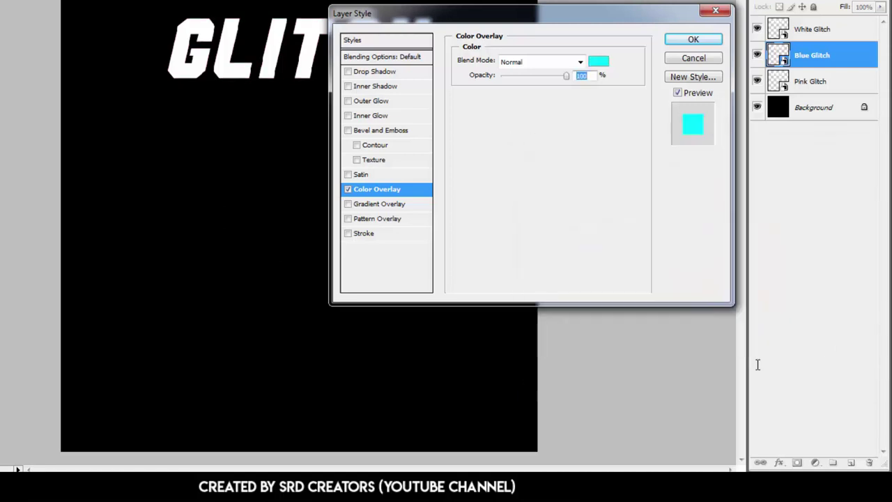
left_click(694, 39)
- Copy the Blue Glitch layer's Color Overlay onto the Pink Glitch layer and set its overlay color to ff2bff
key("alt")
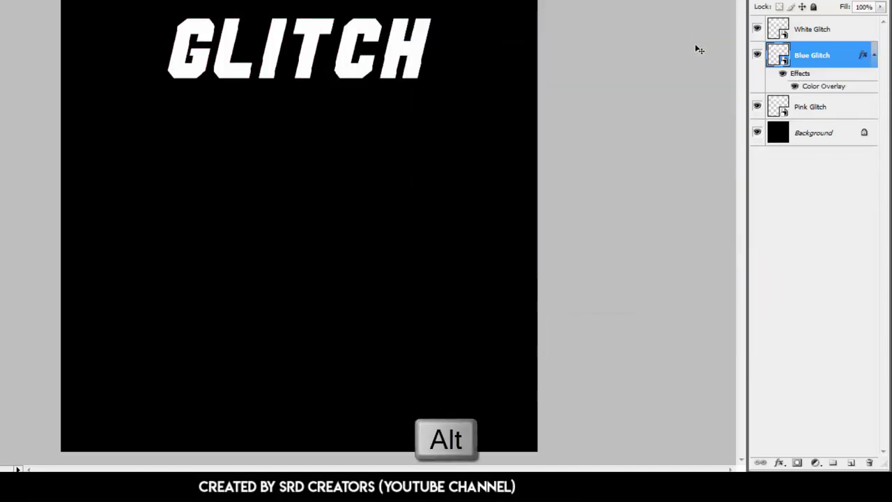
left_click_drag(810, 91, 830, 110)
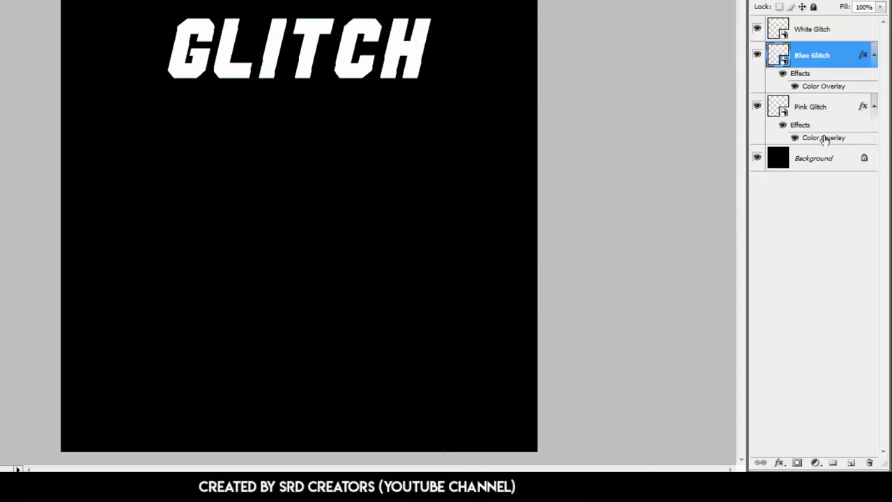
double_click(825, 140)
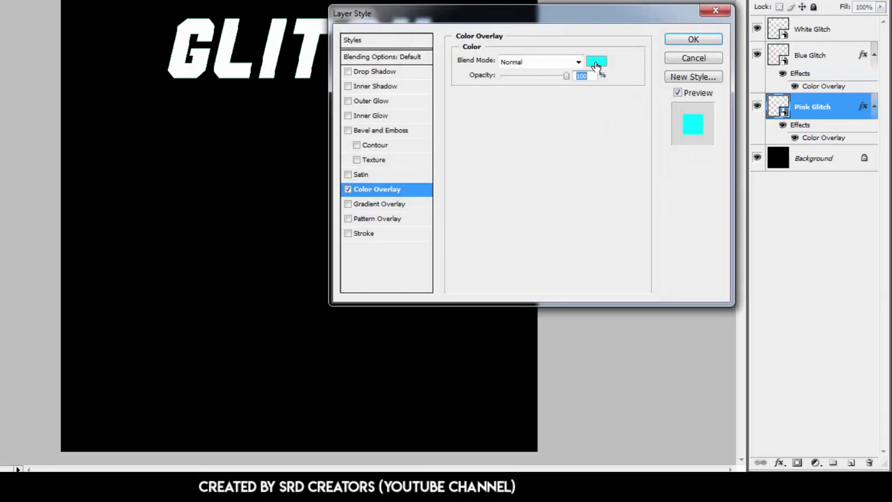
left_click(596, 62)
double_click(761, 364)
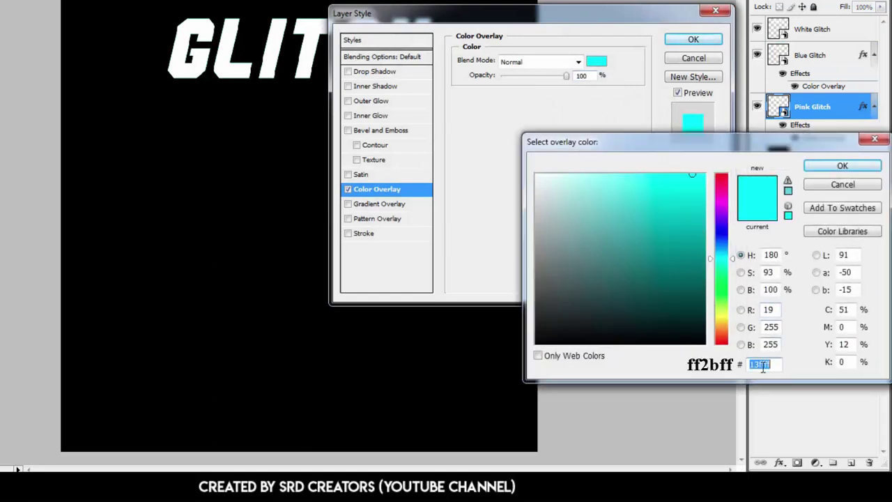
type("ff2b")
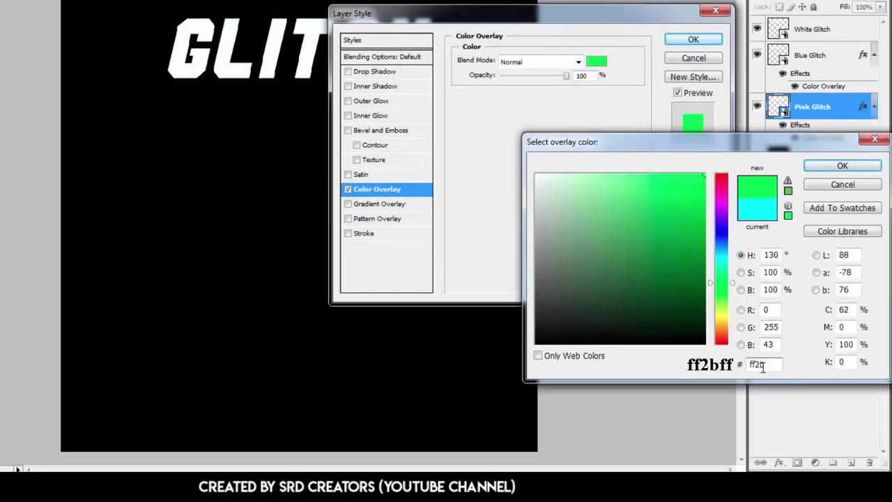
type("ff")
left_click_drag(713, 146, 536, 51)
left_click(682, 71)
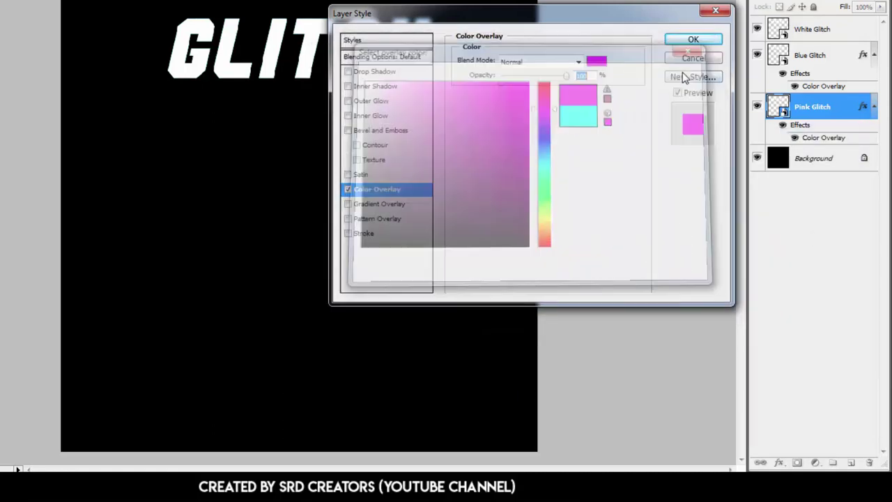
left_click(694, 41)
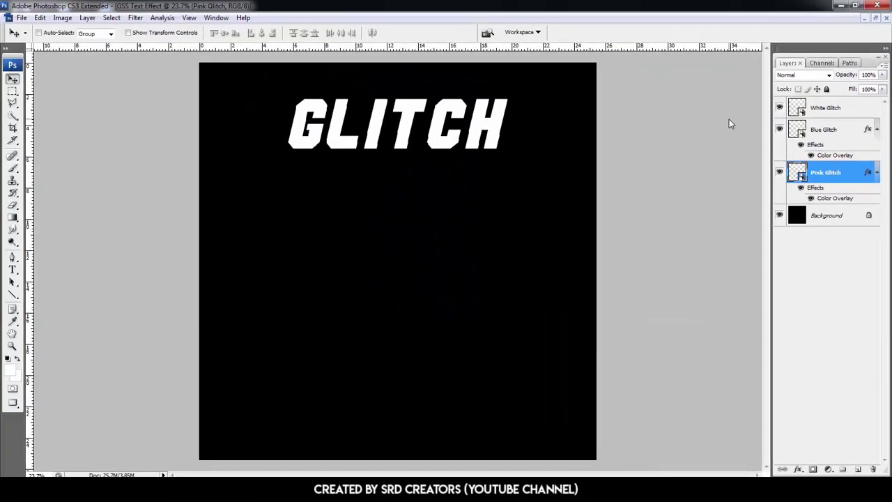
- Collapse the effects lists of the Blue Glitch and Pink Glitch layers and nudge Blue Glitch slightly right of the white text
left_click(877, 131)
left_click(877, 151)
left_click(835, 131)
key("Right")
key("Right")
key("Right")
key("Right")
key("Right")
key("Right")
key("Right")
key("Right")
key("Right")
key("Right")
key("Right")
key("Right")
key("Right")
key("Right")
key("Right")
key("Right")
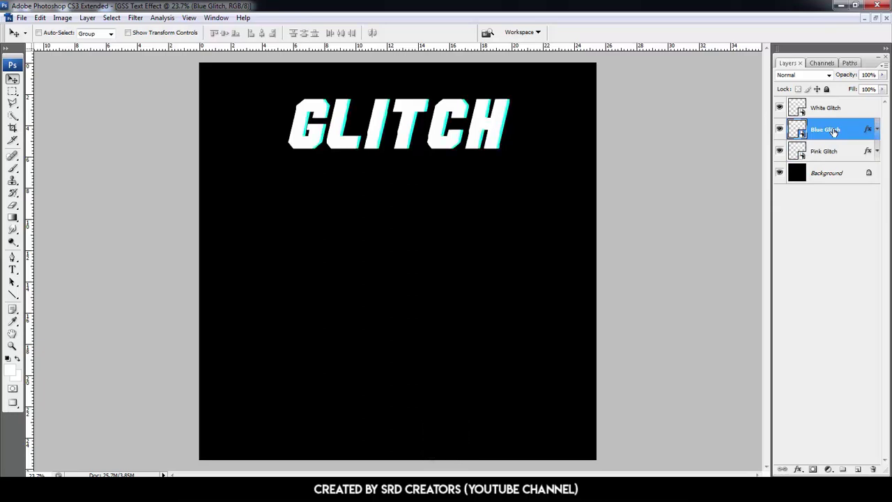
- Nudge the Pink Glitch layer slightly left so a pink edge shows beside the white letters
left_click(832, 152)
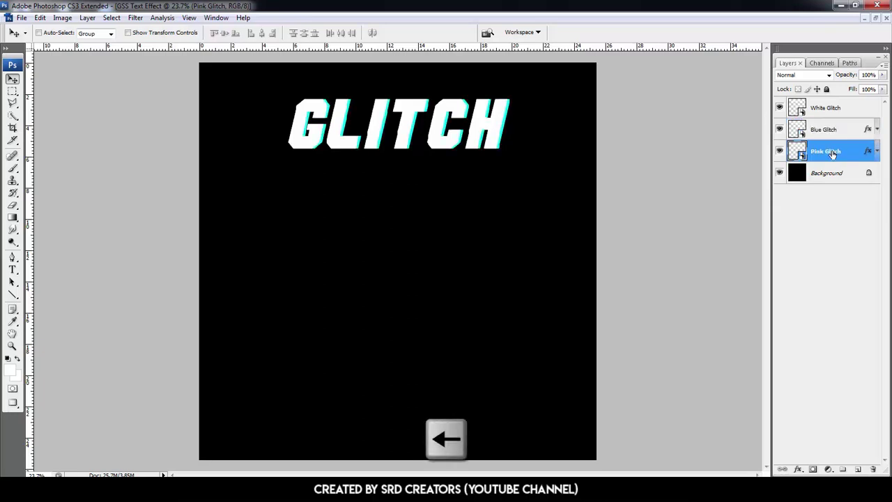
key("Left")
key("Left")
key("Left")
- Combine the White Glitch, Blue Glitch and Pink Glitch layers into a single smart object
key("shift")
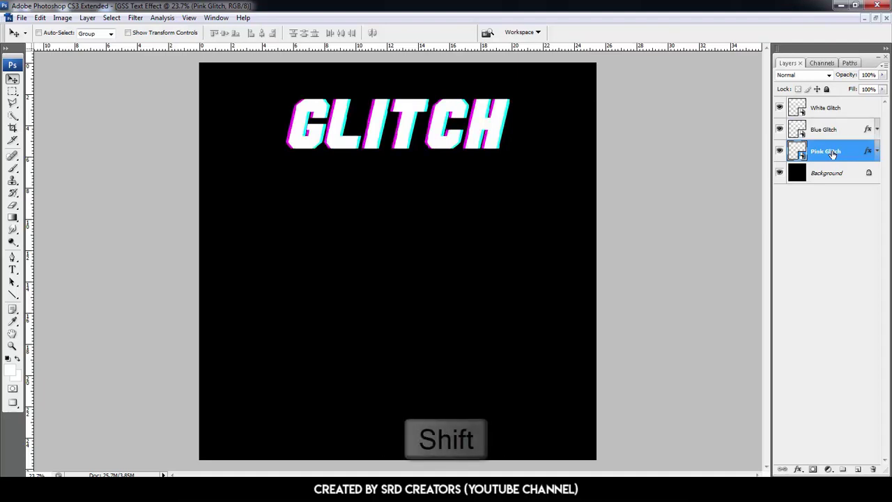
left_click(845, 110, "shift")
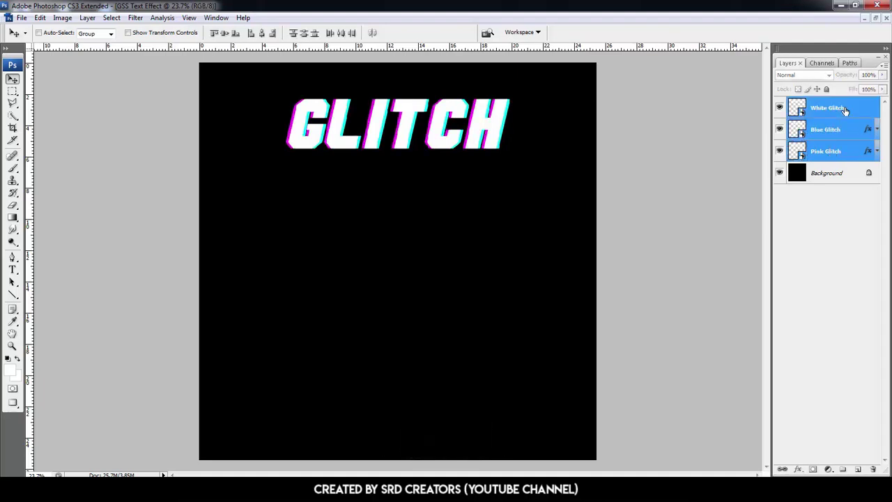
right_click(845, 110)
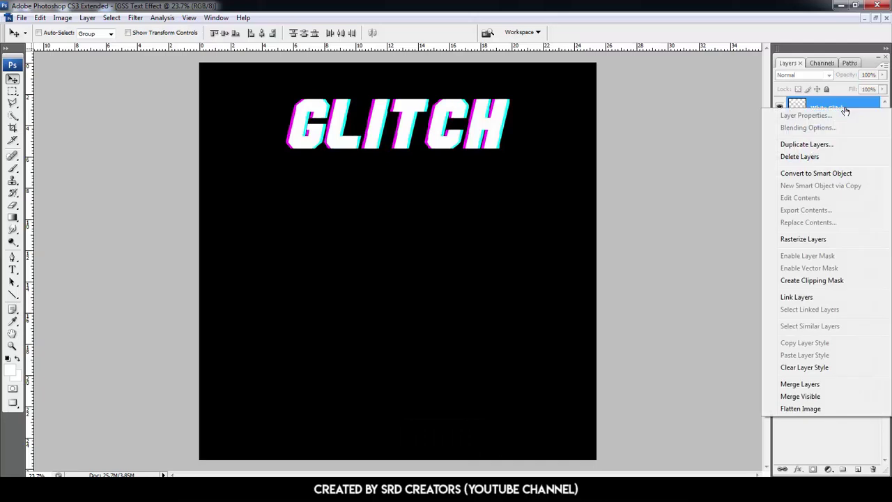
left_click(831, 173)
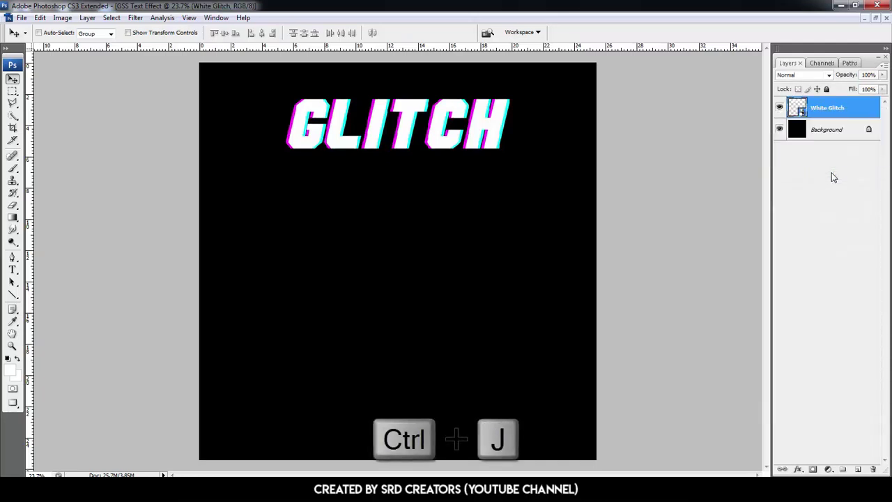
- Duplicate the combined White Glitch smart object twice and rename the topmost copy "Space"
key("ctrl+j")
key("ctrl+j")
double_click(829, 111)
type("Spa")
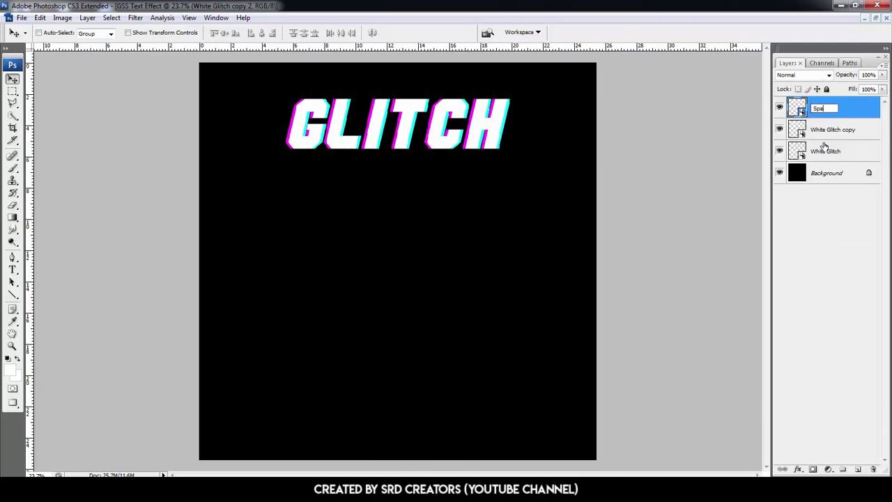
key("Return")
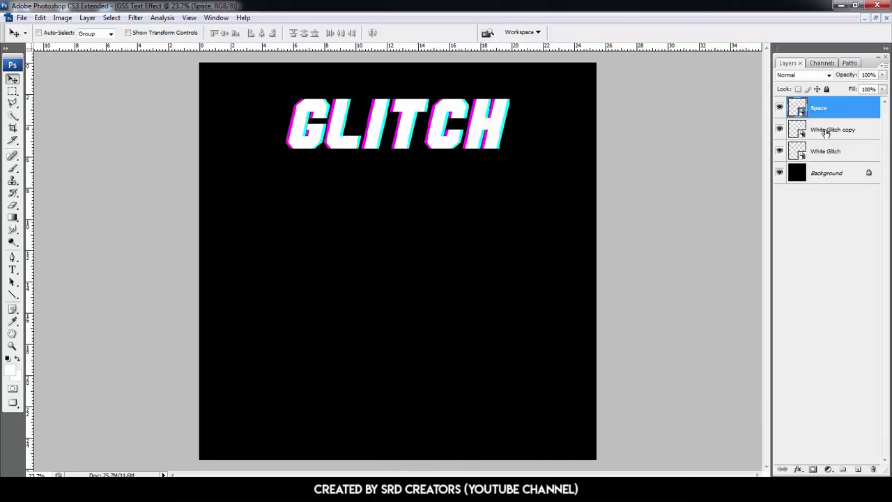
- Rename the White Glitch copy layer "Right Glitch" and the White Glitch layer below it "Left Glitch"
double_click(827, 130)
type("Right Glitch")
key("Return")
double_click(827, 151)
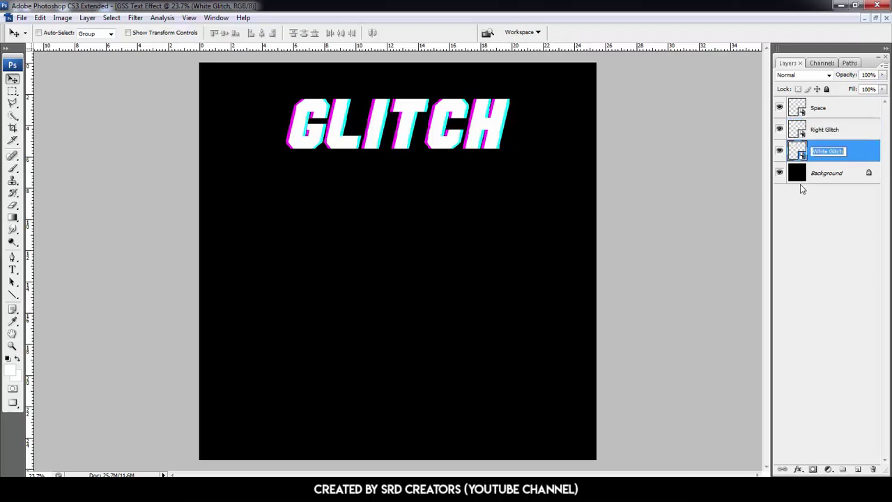
type("LeftGlitch")
key("Return")
- Hide the Right Glitch and Left Glitch layers and add a layer mask to the Space layer
left_click(841, 113)
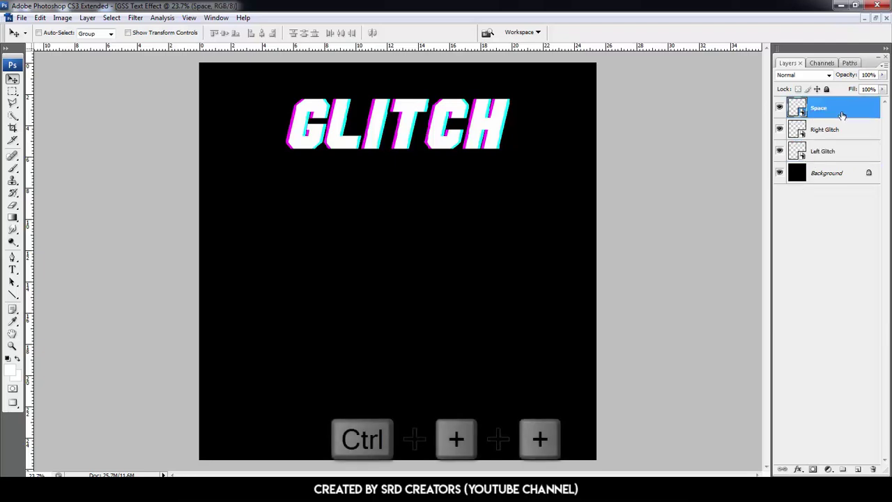
key("ctrl+plus")
key("ctrl+plus")
key("ctrl+plus")
key("ctrl+plus")
left_click_drag(416, 131, 420, 314)
left_click_drag(426, 115, 432, 275)
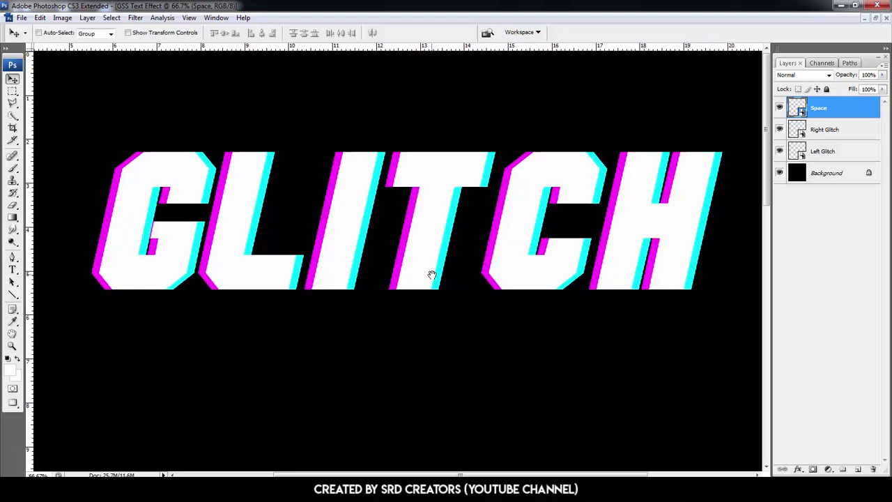
key("ctrl+minus")
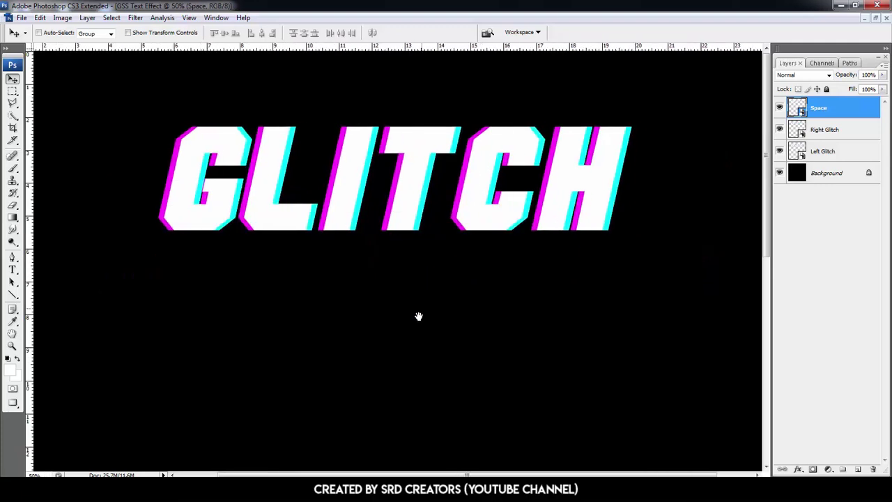
left_click(780, 151)
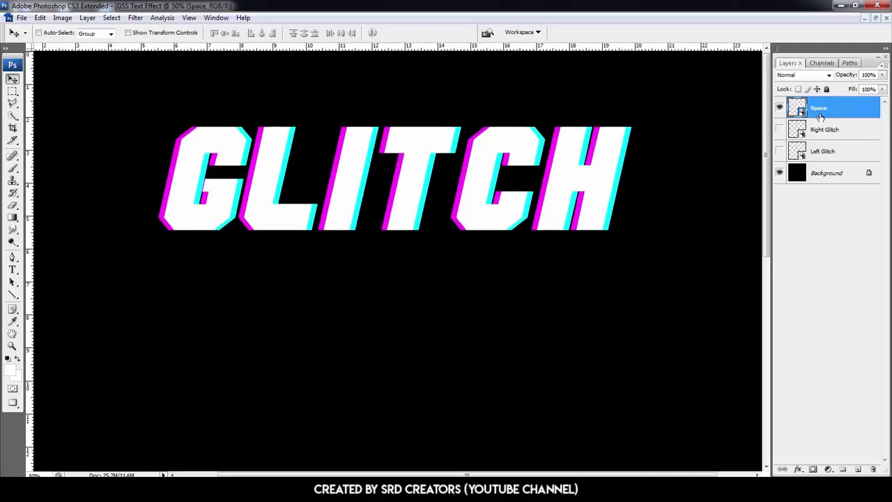
left_click(813, 469)
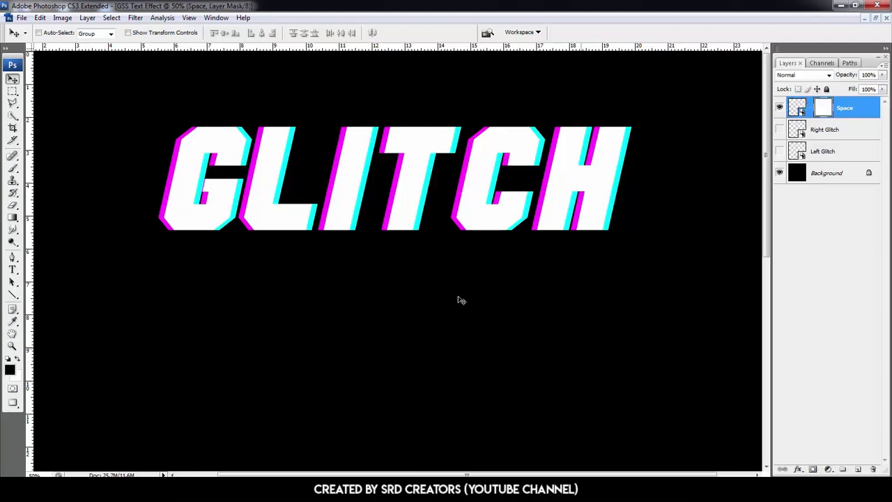
- Select a thin horizontal strip across the upper part of the text and fill it black on the Space layer's mask
left_click(17, 93)
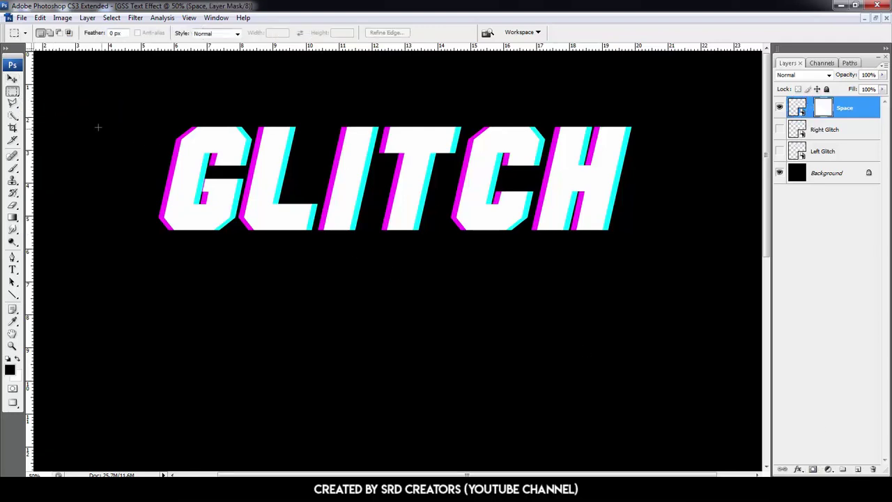
left_click_drag(63, 136, 736, 146)
key("alt+BackSpace")
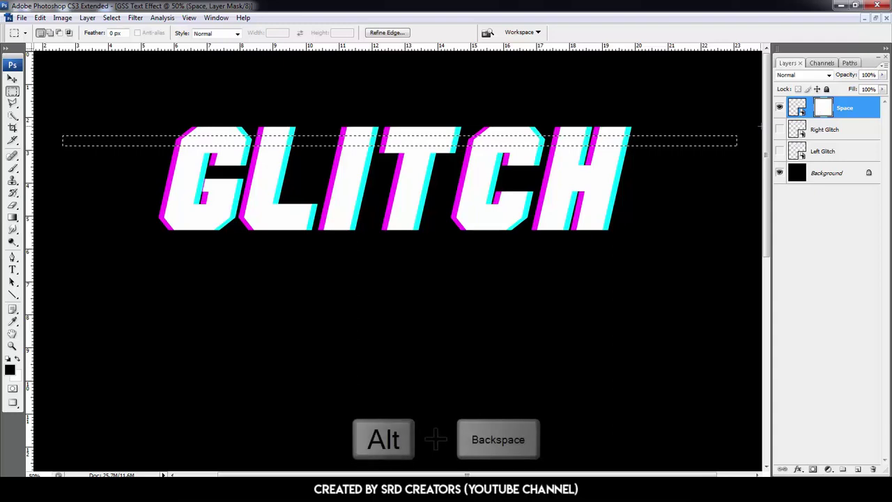
key("alt+BackSpace")
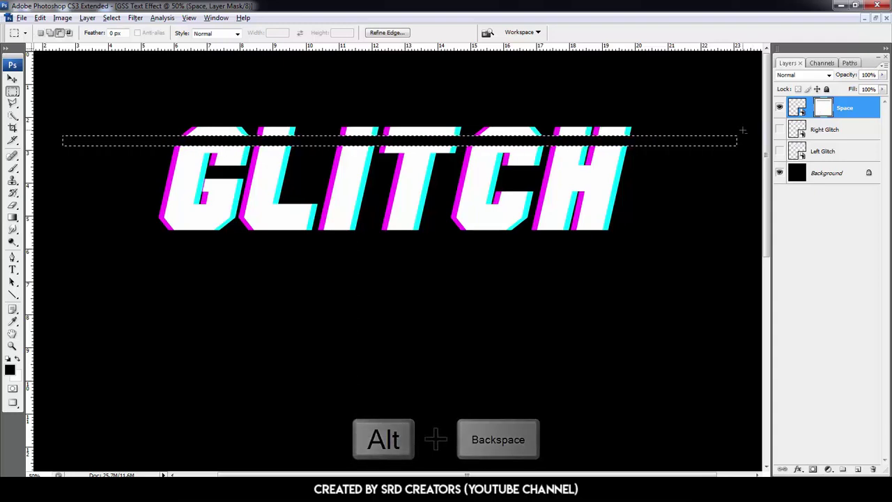
- Show the Right Glitch layer and mask it to the selected strip
left_click(779, 131)
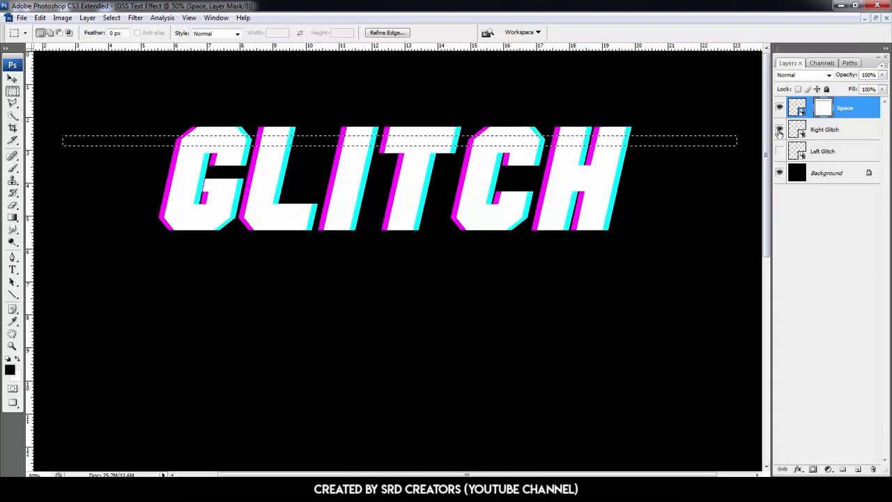
left_click(827, 133)
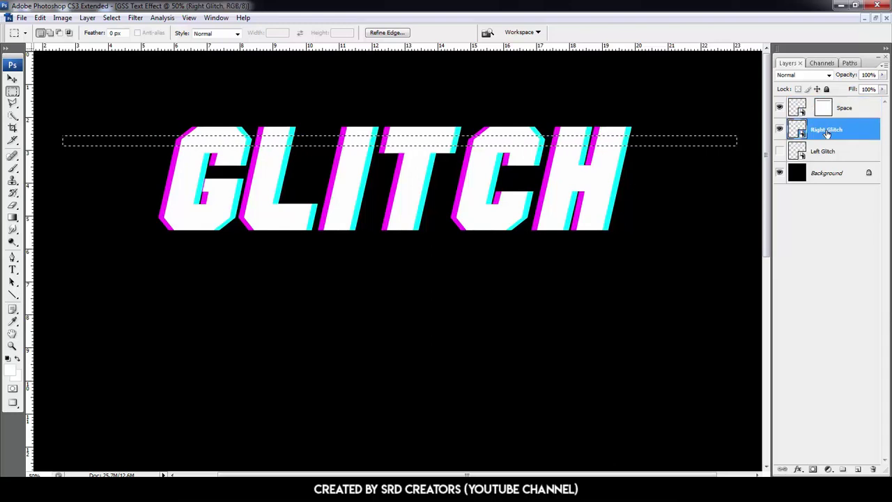
left_click(812, 469)
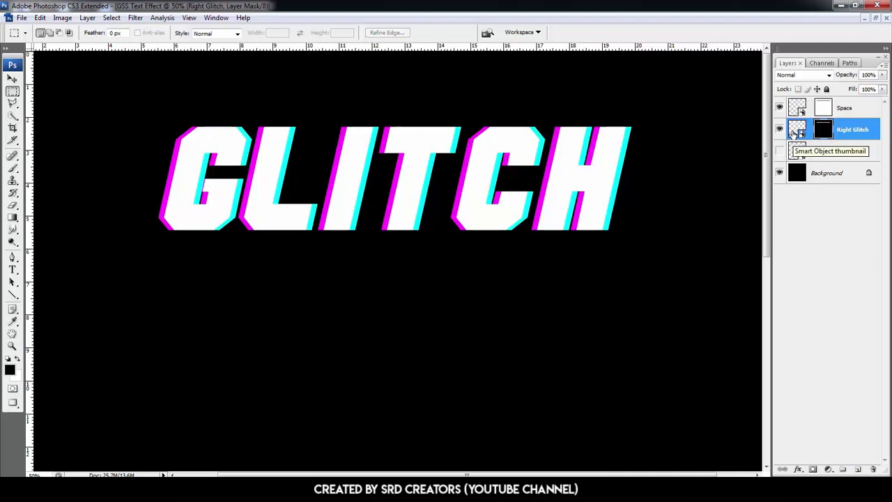
- Nudge the Right Glitch layer a few steps right with the Move tool to offset its strip from the rest of the text
left_click(795, 132)
key("Right")
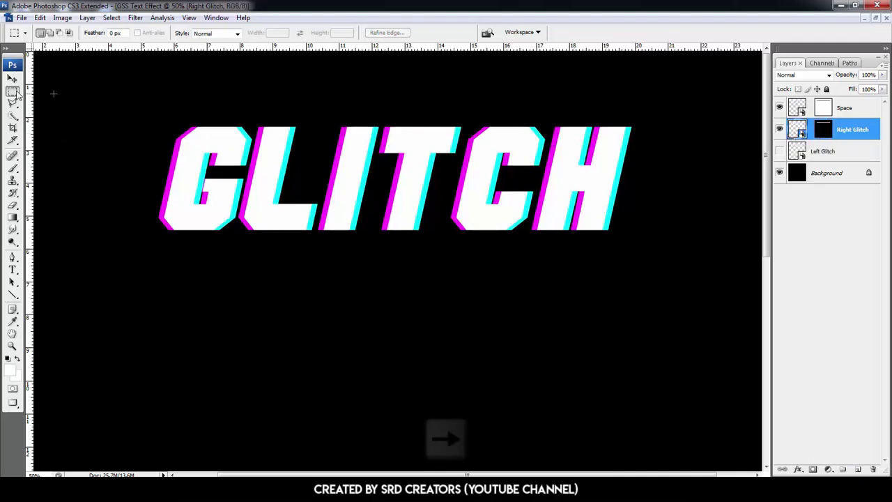
left_click(11, 78)
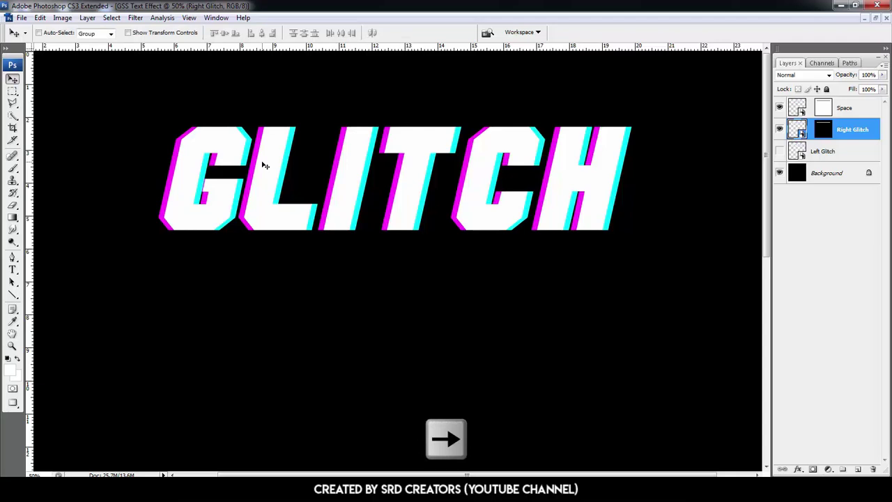
key("Right")
key("Right")
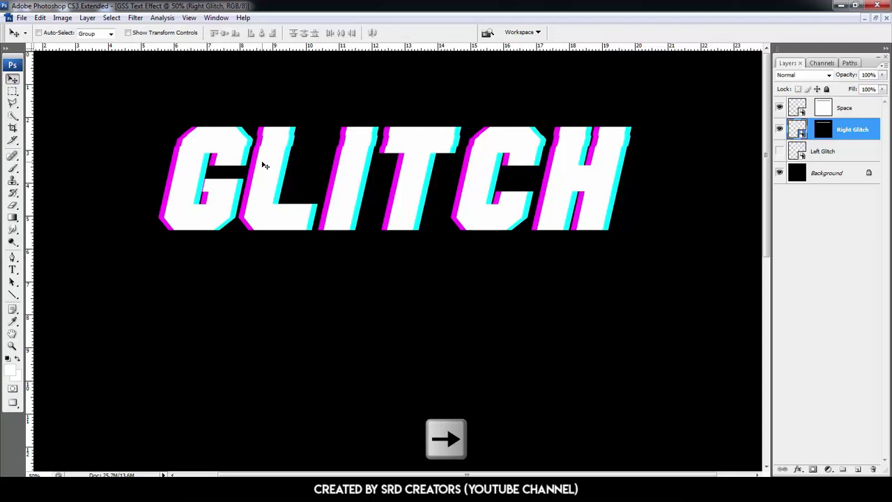
key("Right")
key("Right")
key("Right")
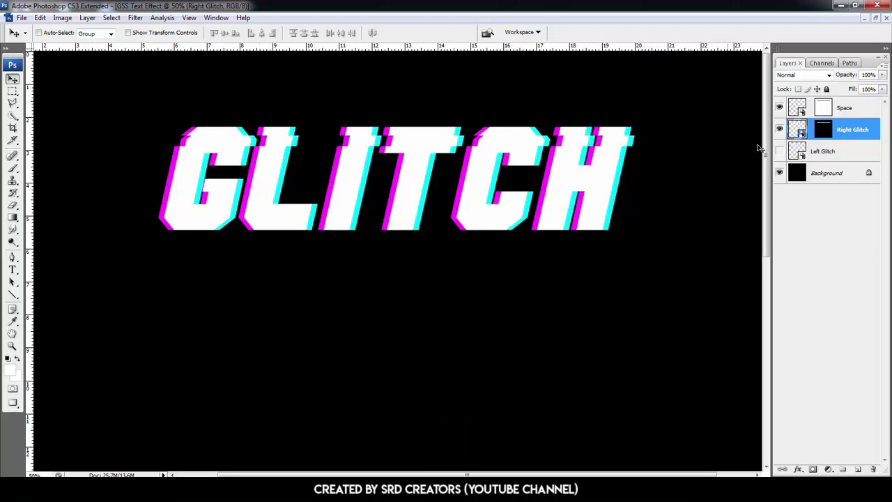
- Select a very thin horizontal strip just below the shifted one and fill it black on the Space layer's mask
left_click(824, 108)
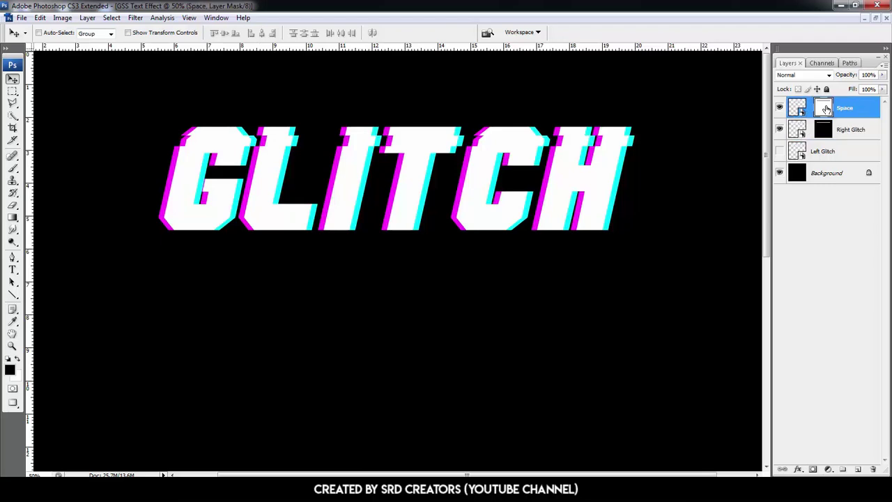
left_click(12, 91)
left_click_drag(42, 153, 751, 155)
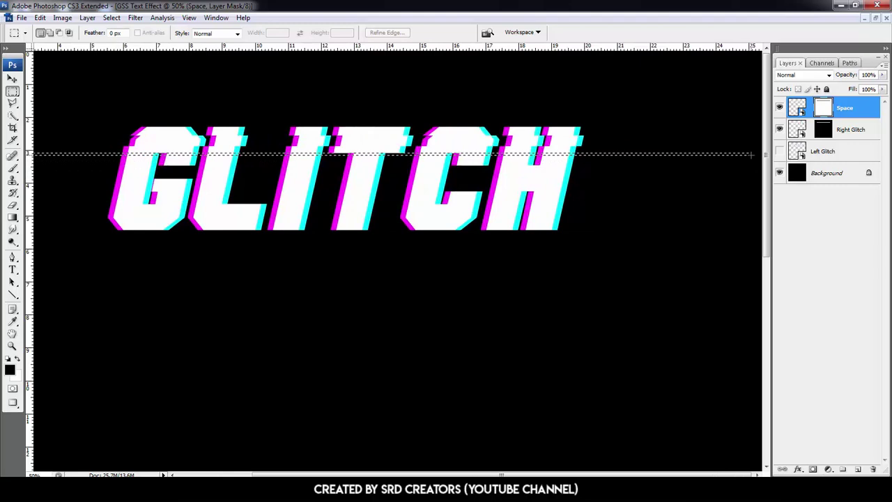
key("alt+BackSpace")
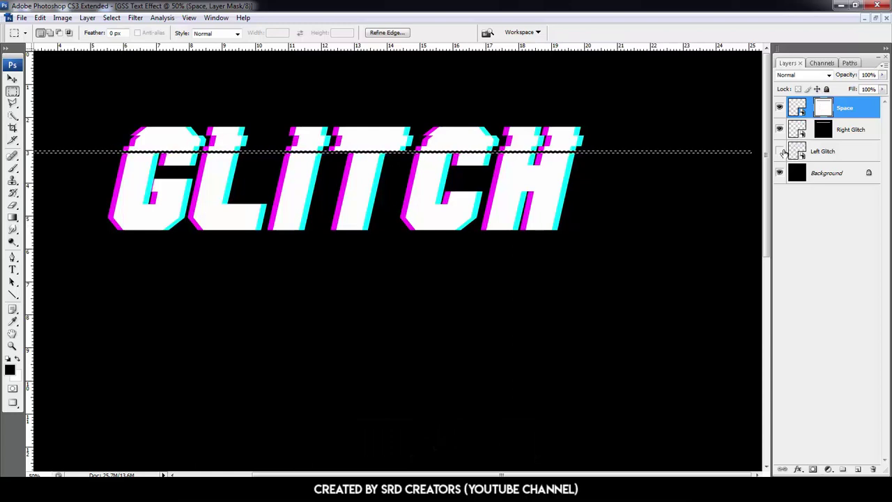
- Show the Left Glitch layer and mask it to the selected very thin strip
left_click(780, 151)
left_click(823, 154)
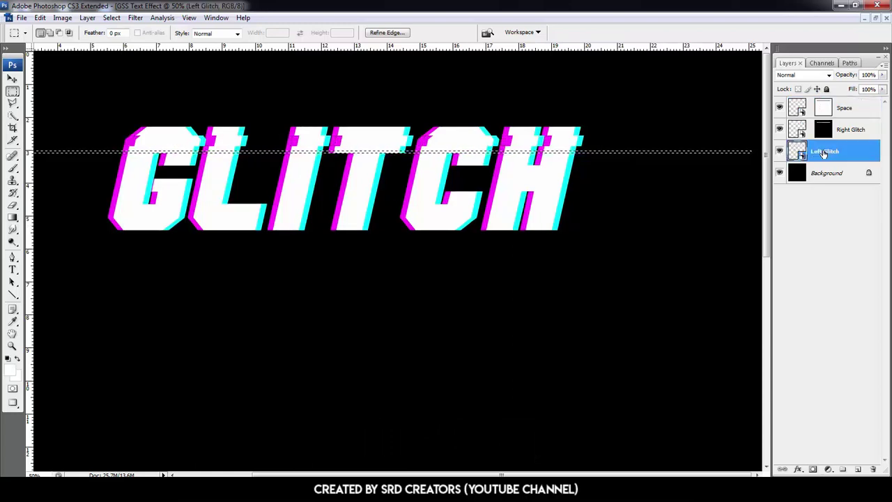
left_click(813, 469)
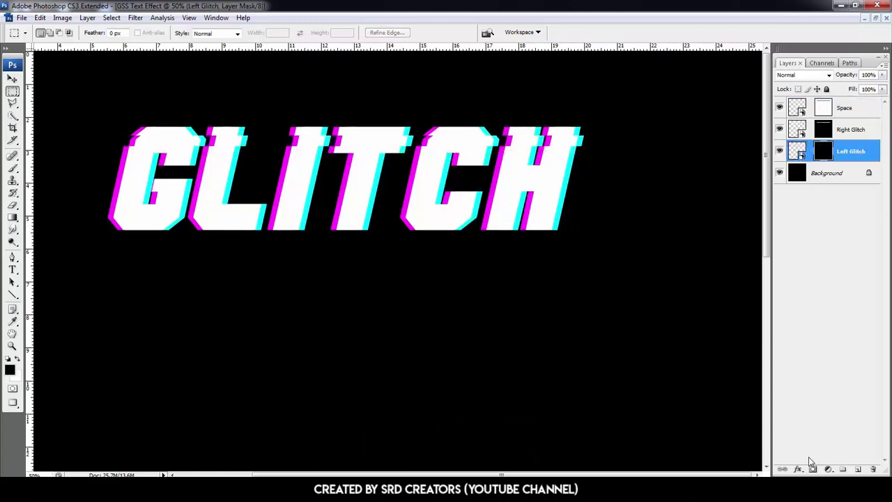
- Nudge the Left Glitch layer left with the Move tool to offset its thin strip from the rest of the text
left_click(14, 79)
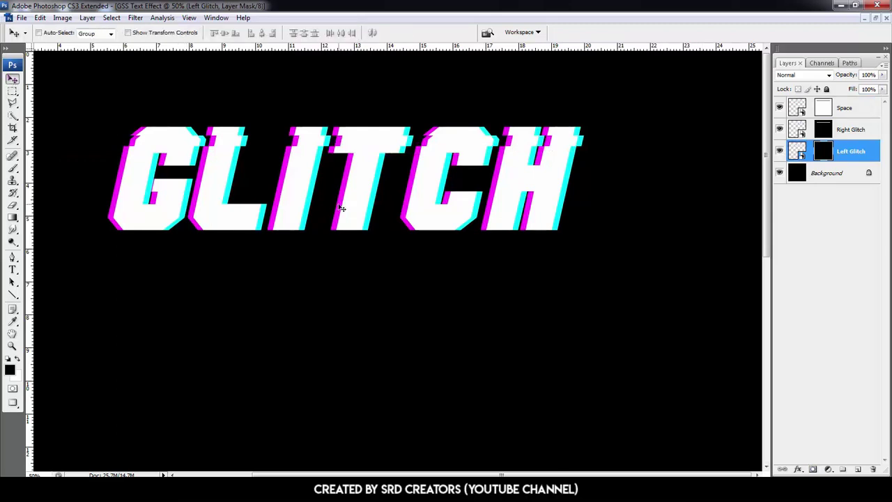
left_click(795, 150)
key("Left")
key("Left")
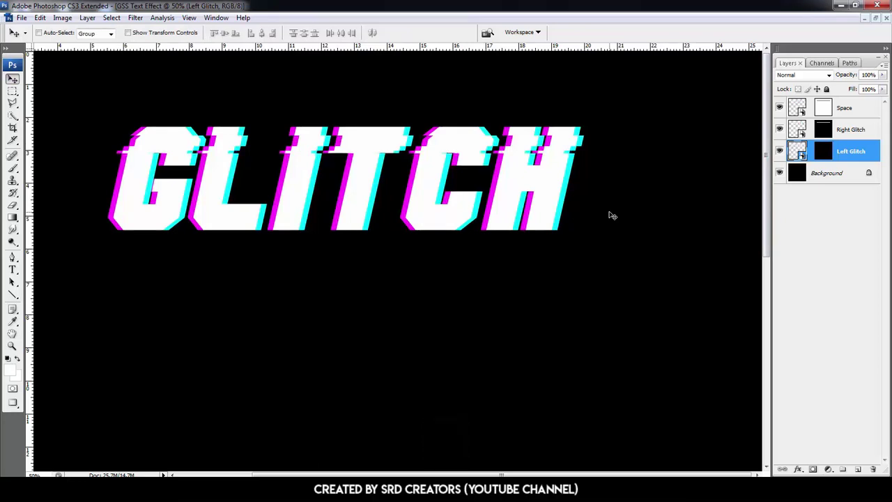
- Select a horizontal strip across the middle of the letters and fill it black on the Space layer's mask
left_click(824, 110)
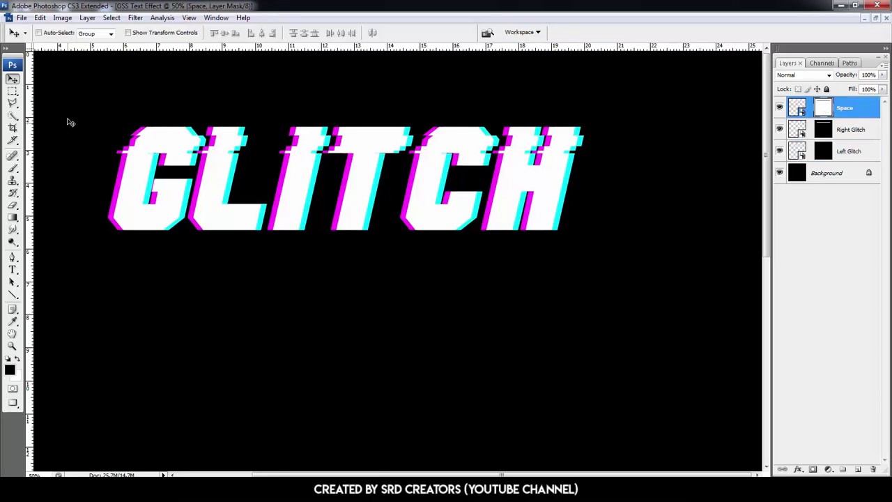
left_click(12, 93)
scroll(31, 167, "left", 2)
left_click_drag(49, 167, 689, 177)
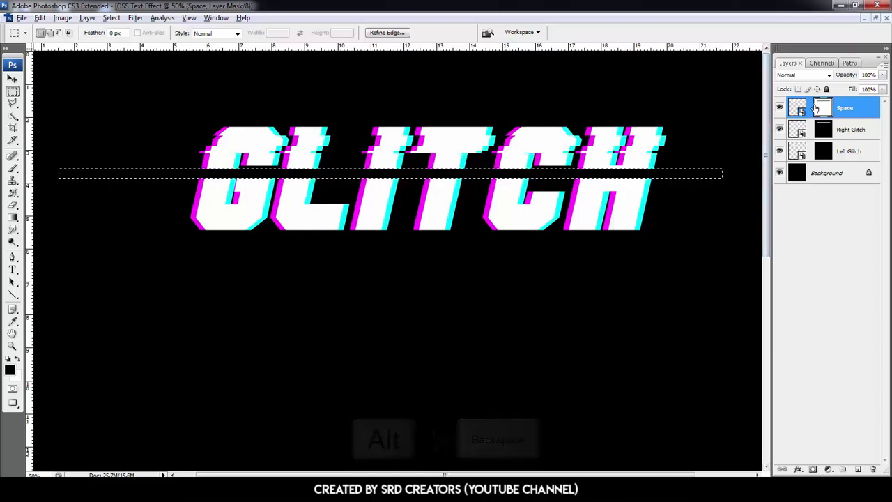
- Fill the selected middle strip with white on the Right Glitch and Left Glitch masks and deselect it
left_click(822, 131)
key("ctrl+BackSpace")
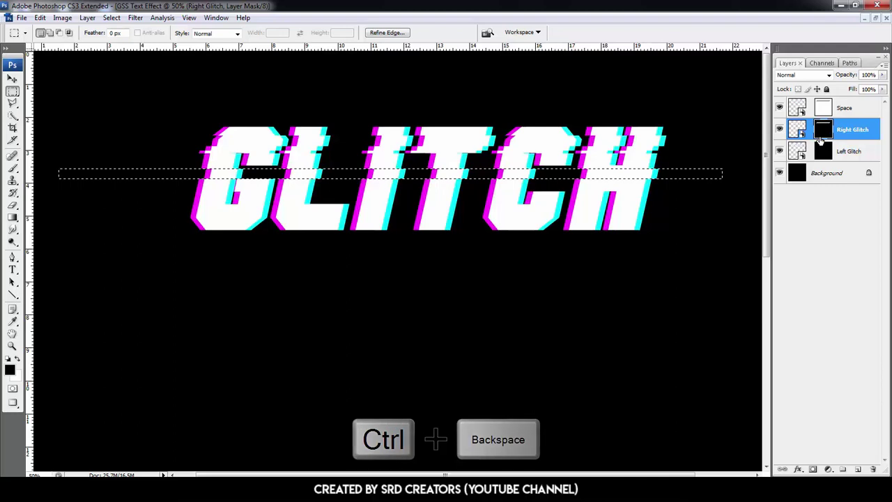
left_click(823, 152)
key("ctrl+d")
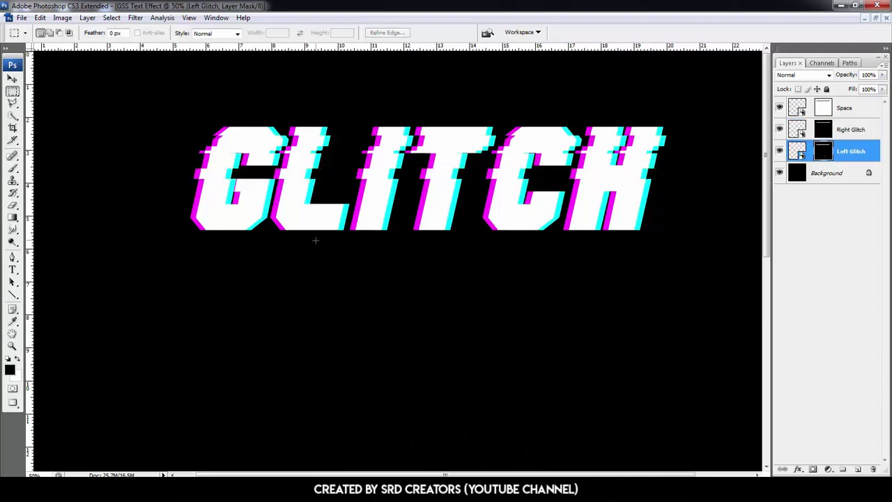
- Select a very thin strip just below the letters' middle and fill it black on the Space mask and white on both glitch masks
left_click_drag(115, 186, 735, 187)
left_click(824, 109)
key("alt+BackSpace")
left_click(823, 146)
left_click(823, 152)
key("ctrl+d")
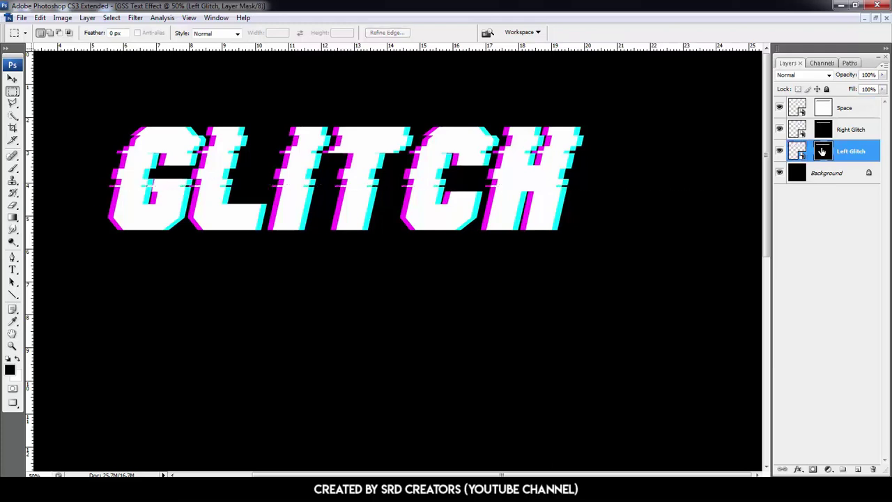
- Select a thicker strip across the lower part of the letters and fill it black on the Space mask and white on both glitch masks
left_click(823, 109)
left_click_drag(54, 199, 678, 216)
left_click(822, 130)
key("ctrl+BackSpace")
key("ctrl+d")
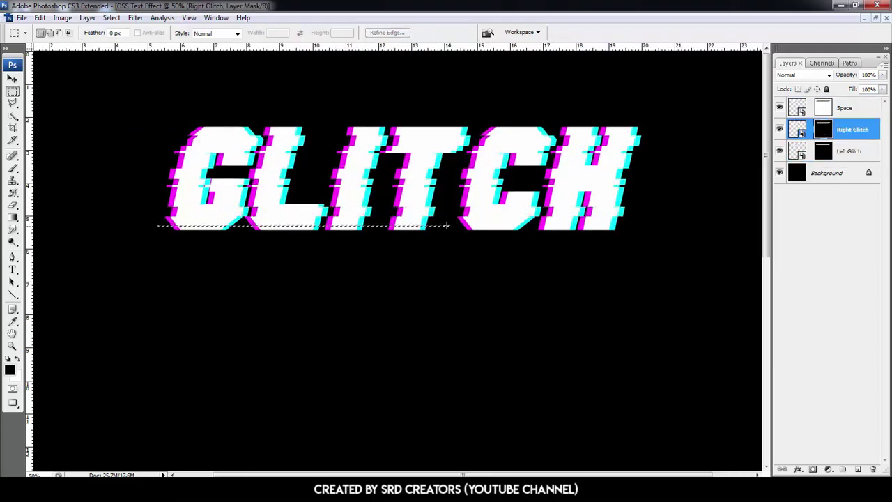
- Select a thin strip along the letters' bottom edge, fill it black on the Space mask and white on both glitch masks, and deselect
left_click_drag(47, 226, 712, 229)
left_click(823, 109)
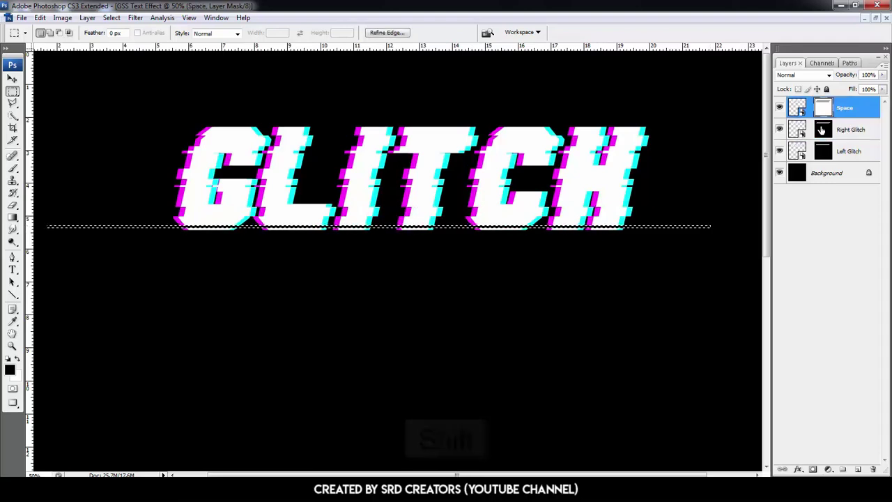
left_click(821, 153)
key("ctrl+BackSpace")
key("ctrl+d")
- Group the Space, Right Glitch and Left Glitch layers and name the group Glitch
key("v")
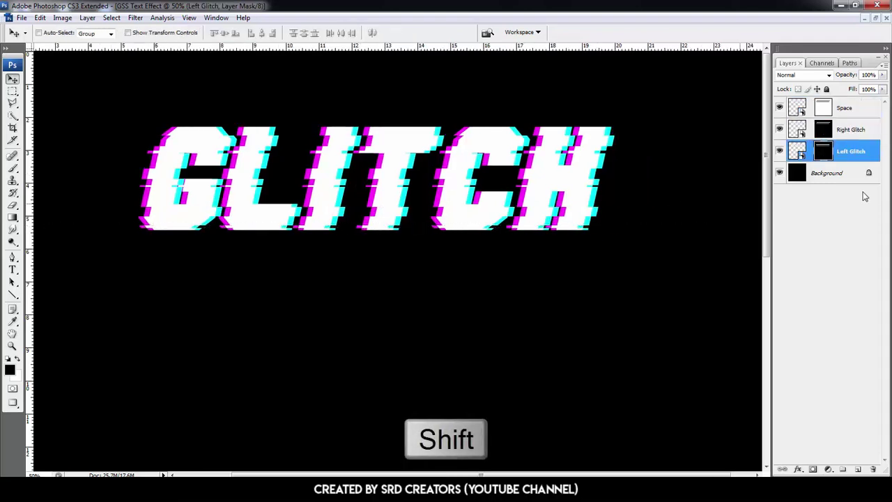
left_click(846, 109, "shift")
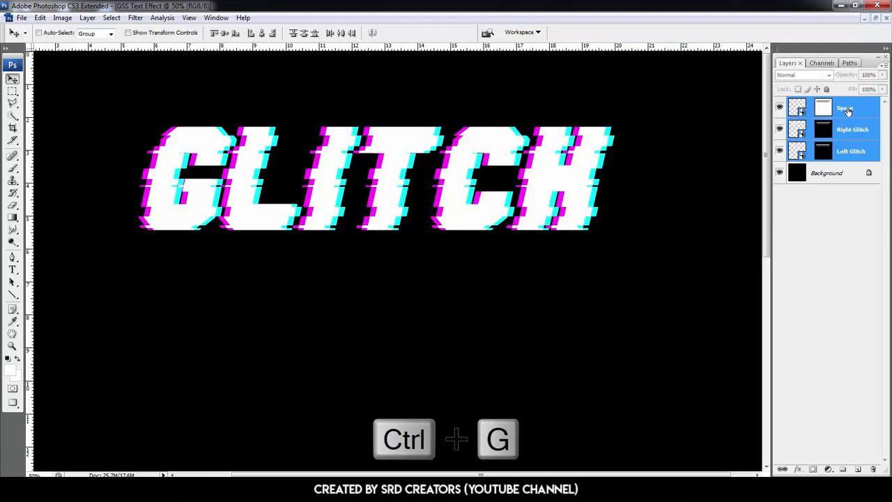
key("ctrl+g")
double_click(826, 103)
type("Glitch")
key("Return")
key("ctrl+0")
- Add a layer above the Background and fill a full-width horizontal band across the canvas with white
left_click(840, 120)
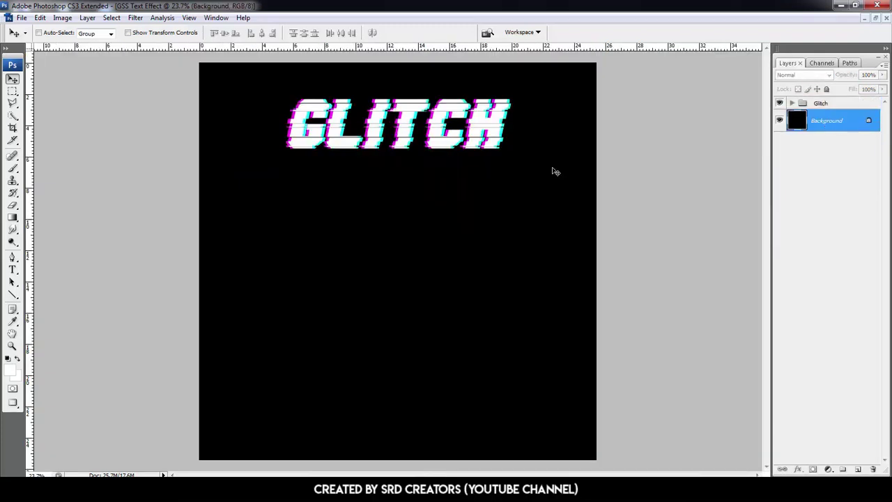
left_click(858, 469)
left_click(13, 91)
left_click_drag(168, 208, 681, 288)
key("alt+BackSpace")
key("ctrl+d")
key("d")
- Centre the white band vertically and horizontally on the canvas
left_click(13, 80)
key("ctrl+a")
left_click(224, 32)
left_click(262, 32)
key("ctrl+d")
left_click(821, 103)
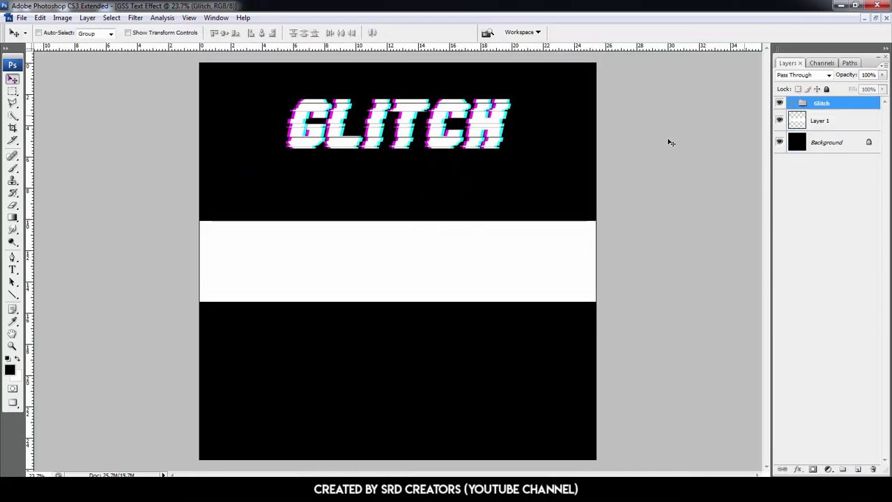
left_click_drag(387, 145, 386, 153)
key("ctrl+z")
- Convert the three layers in the Glitch group into one smart object and lower the GLITCH text slightly
left_click(794, 103)
left_click(858, 123)
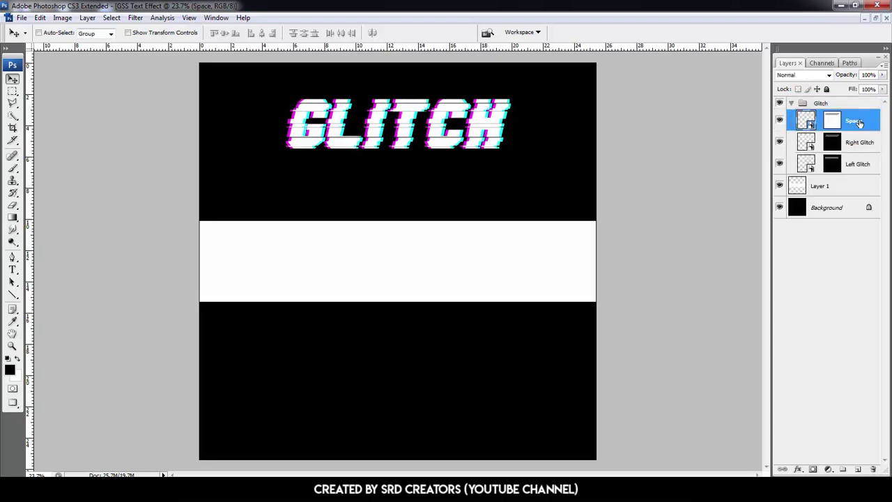
left_click(859, 161, "shift")
right_click(860, 163)
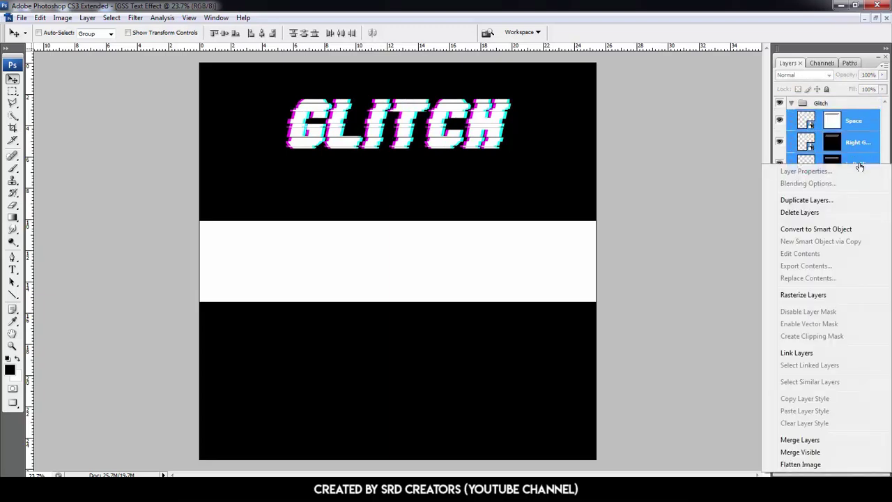
left_click(816, 229)
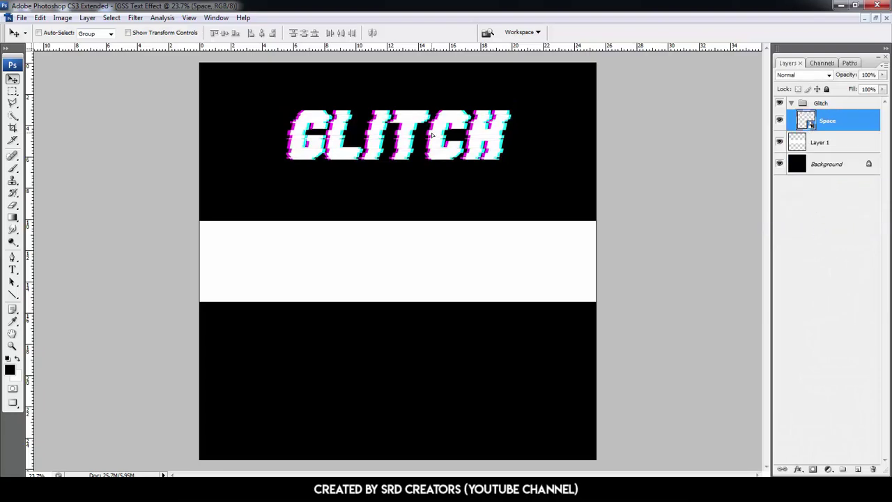
- Select the white band layer and set the Type tool to Educated Deers Regular, 120 pt, in black
key("ctrl+plus")
key("ctrl+plus")
key("ctrl+plus")
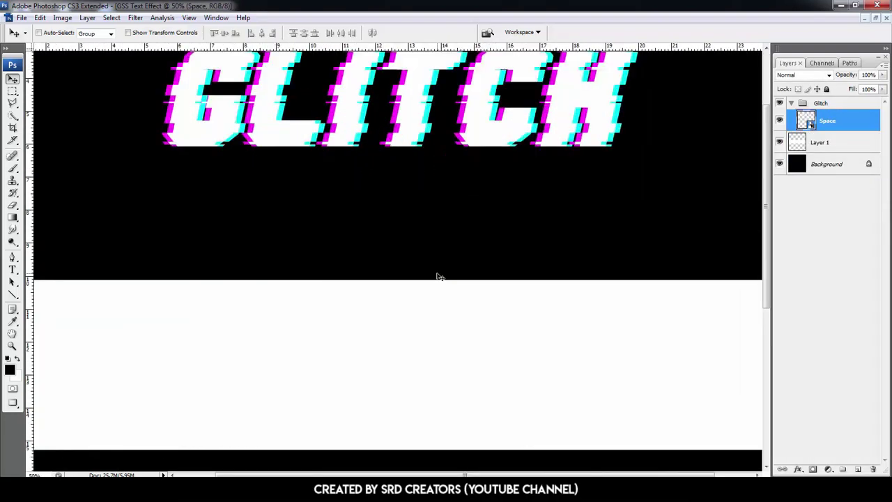
left_click_drag(438, 276, 433, 219)
key("ctrl+minus")
left_click(822, 145)
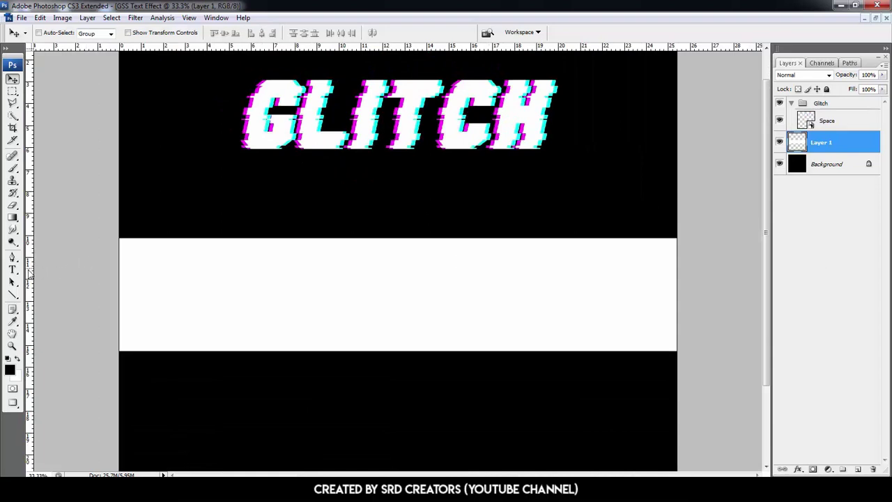
left_click(12, 271)
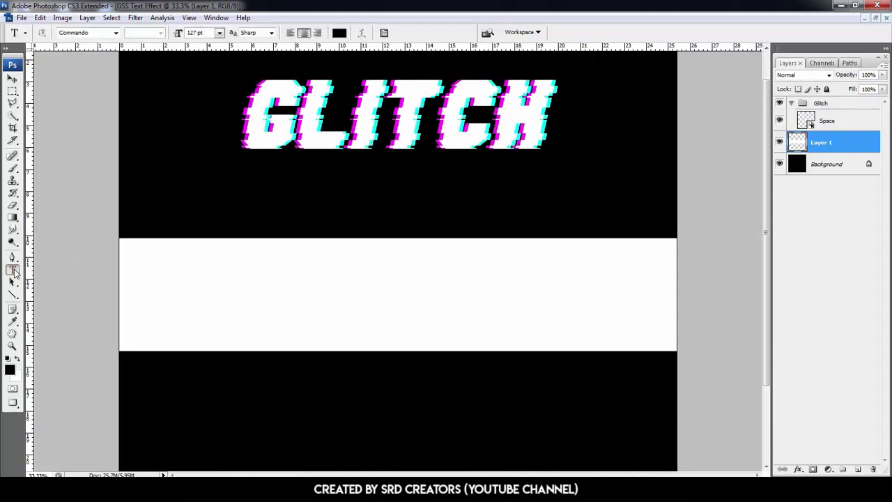
left_click(95, 33)
type("Educated Deers")
key("Return")
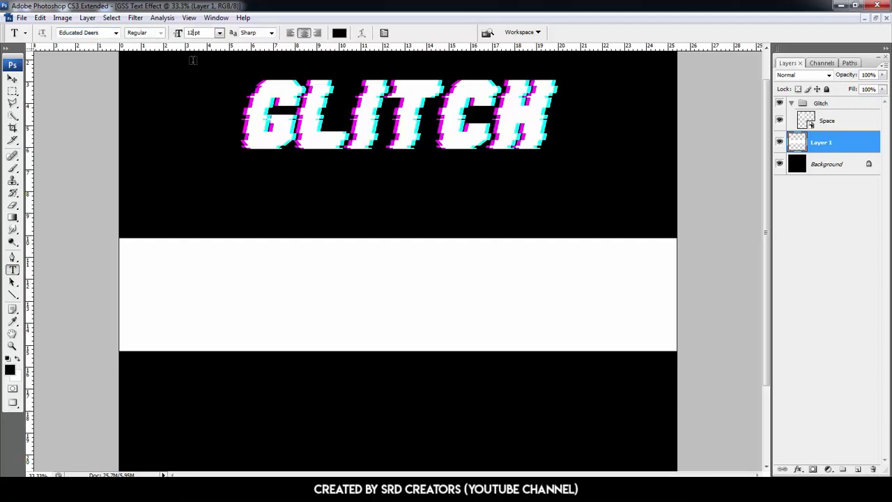
left_click(339, 33)
left_click(703, 142)
- Add the text SLASH on the white band and centre it on the canvas
left_click(389, 295)
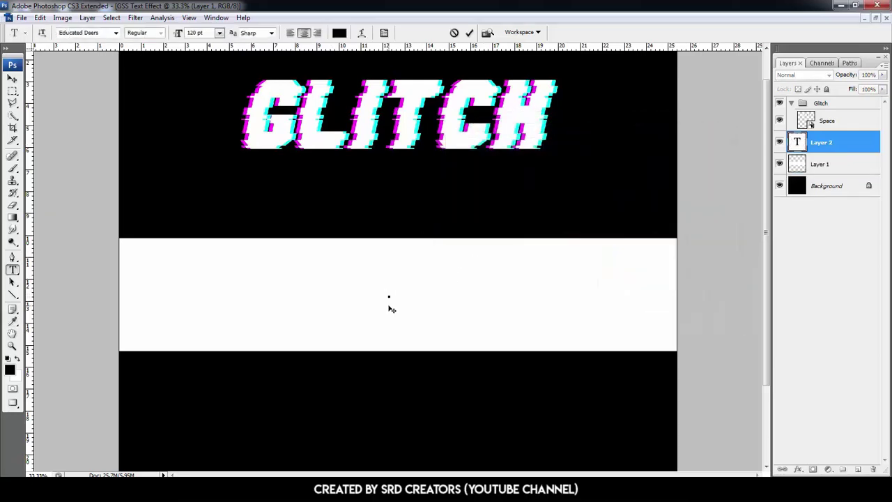
type("SLASH")
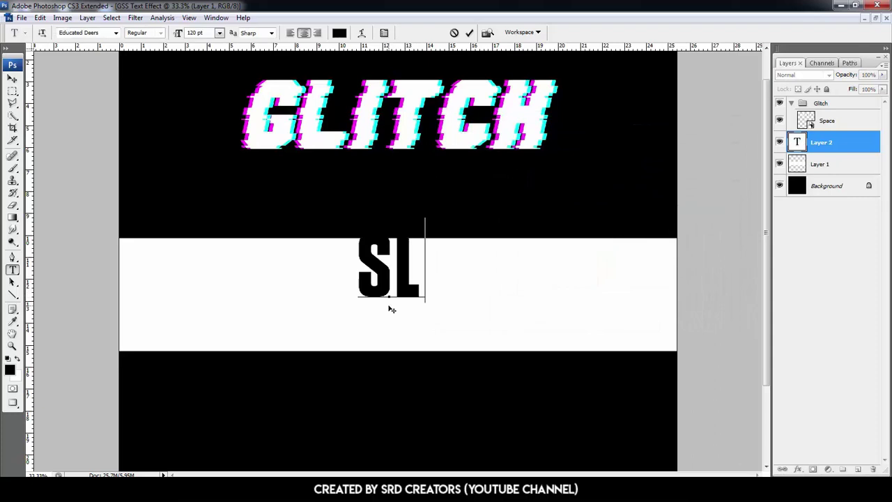
left_click(12, 79)
key("ctrl+a")
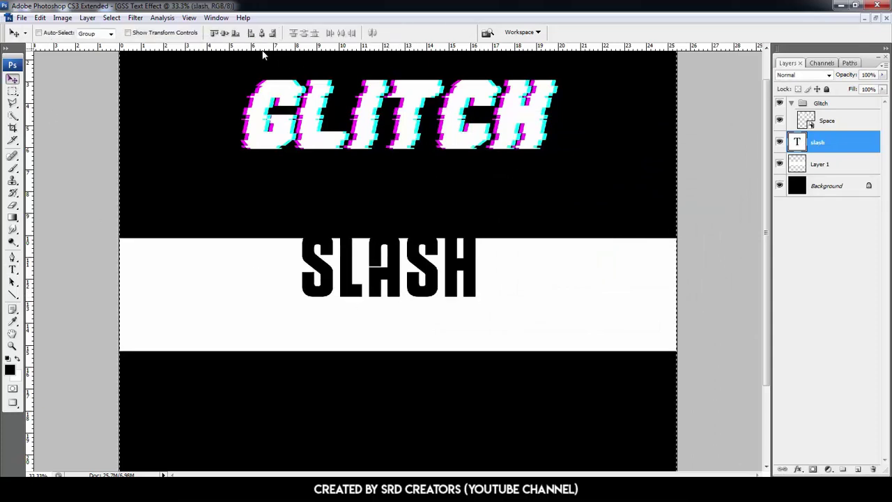
left_click(262, 32)
key("ctrl+d")
left_click_drag(426, 283, 388, 234)
key("ctrl+plus")
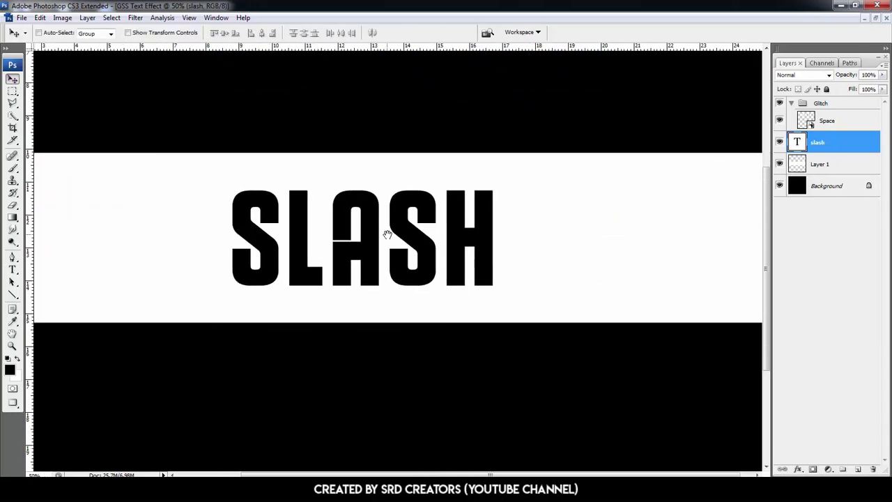
- Convert the slash text layer to a smart object and duplicate it
right_click(837, 143)
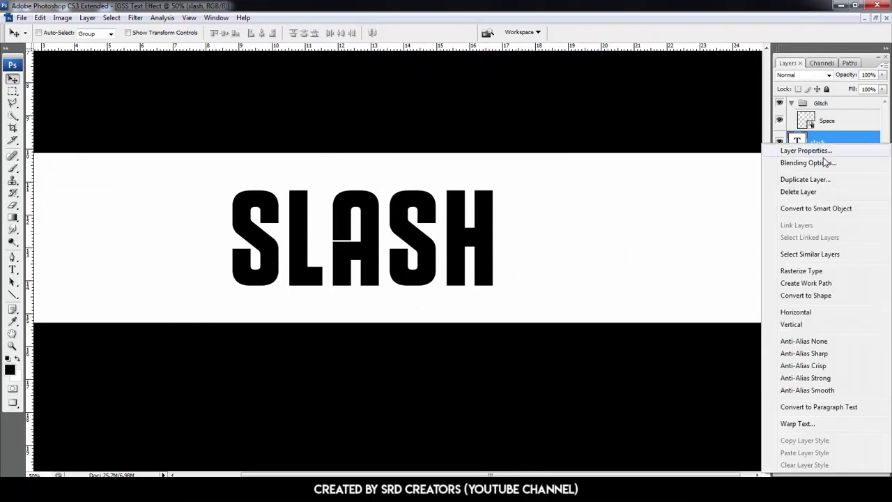
left_click(829, 209)
key("ctrl+j")
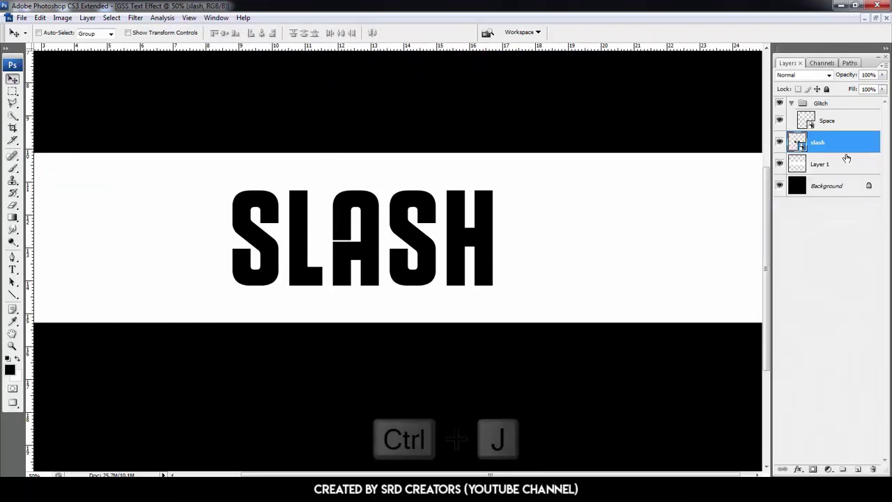
- Rename the upper copy slash up and the lower one slash down
double_click(825, 143)
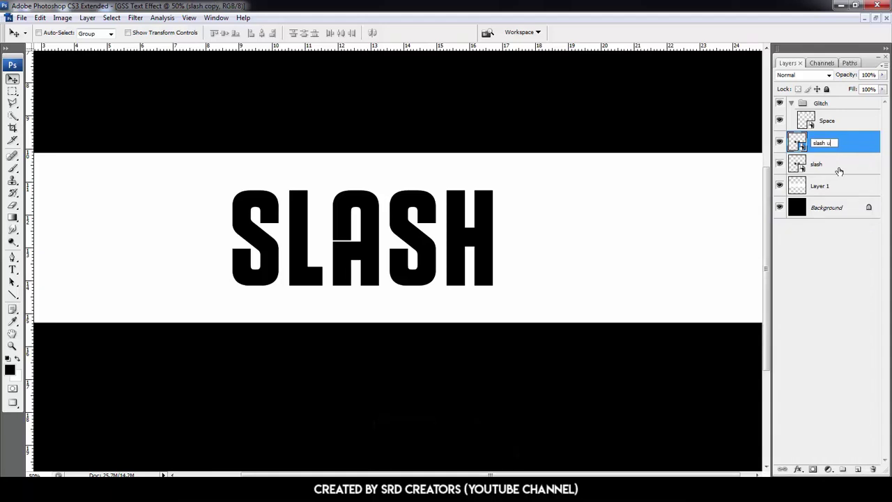
key("Return")
double_click(817, 165)
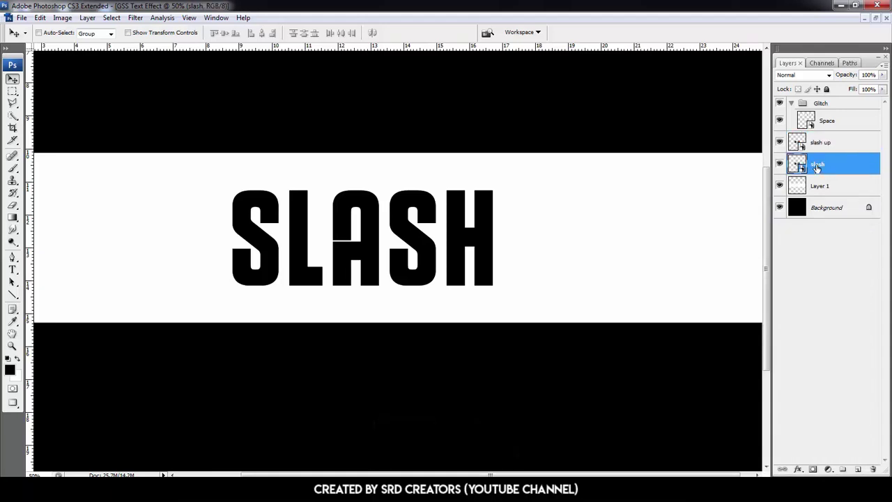
type("down")
key("Return")
- Add a layer mask to slash up and fill a thin horizontal strip across the letters with black on it
left_click(833, 143)
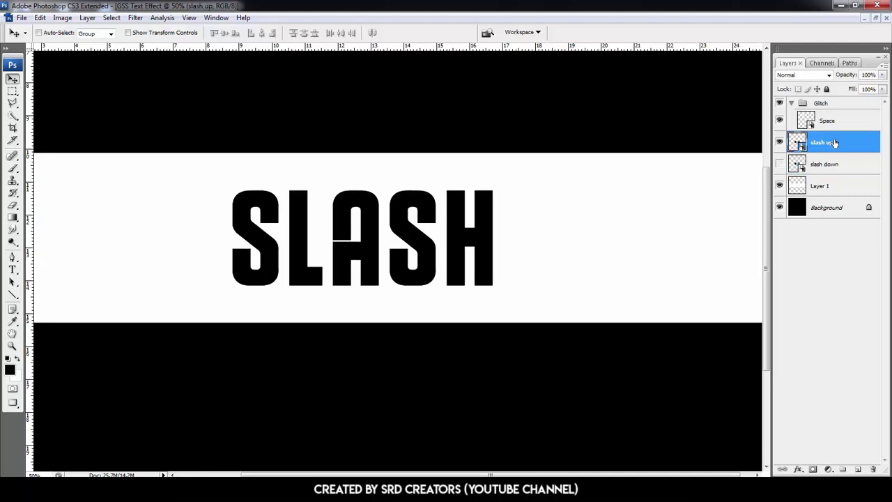
left_click(813, 470)
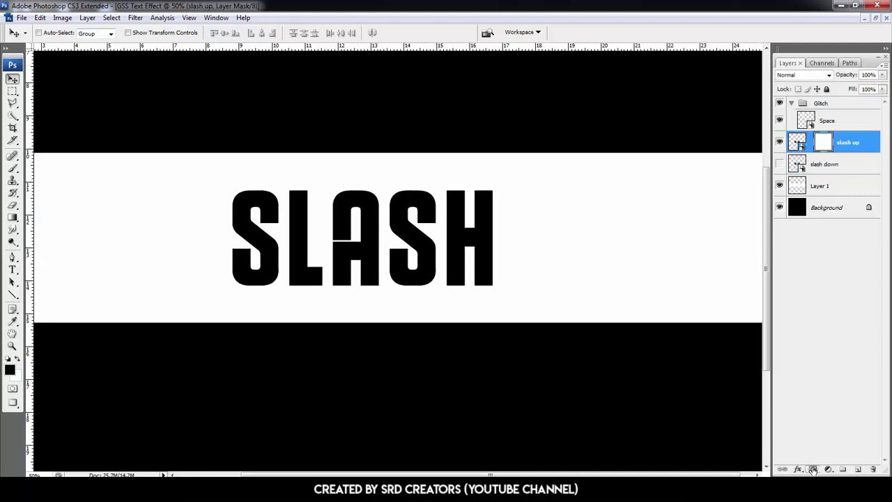
key("m")
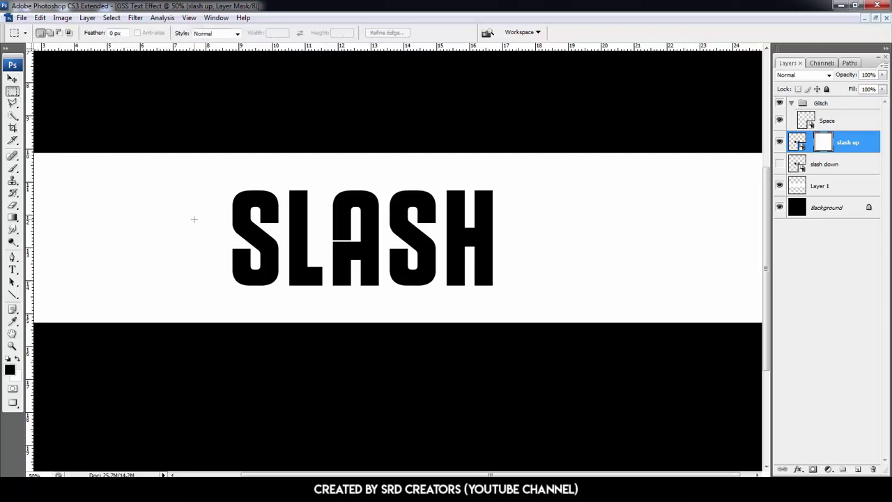
left_click_drag(187, 232, 573, 244)
left_click(537, 258)
left_click_drag(671, 239, 667, 234)
key("alt+BackSpace")
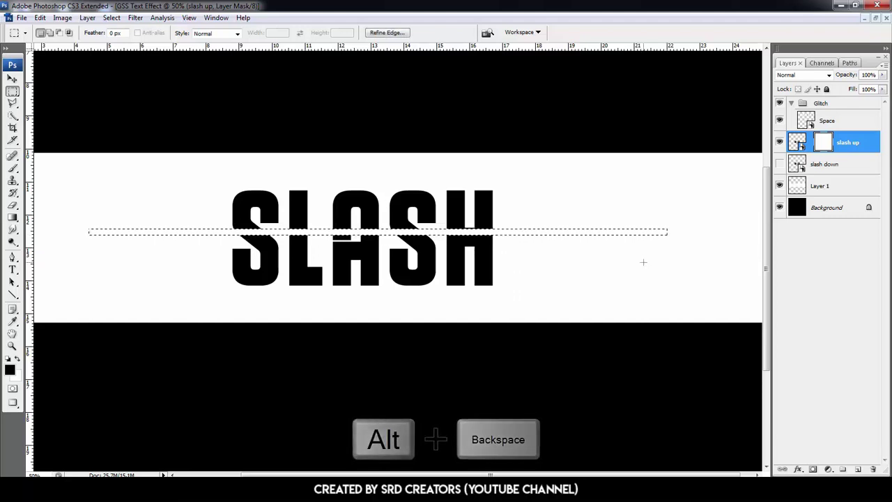
- Rotate the masked strip on slash up by -15 degrees so it cuts diagonally through the letters
key("Return")
left_click(550, 234)
key("ctrl+t")
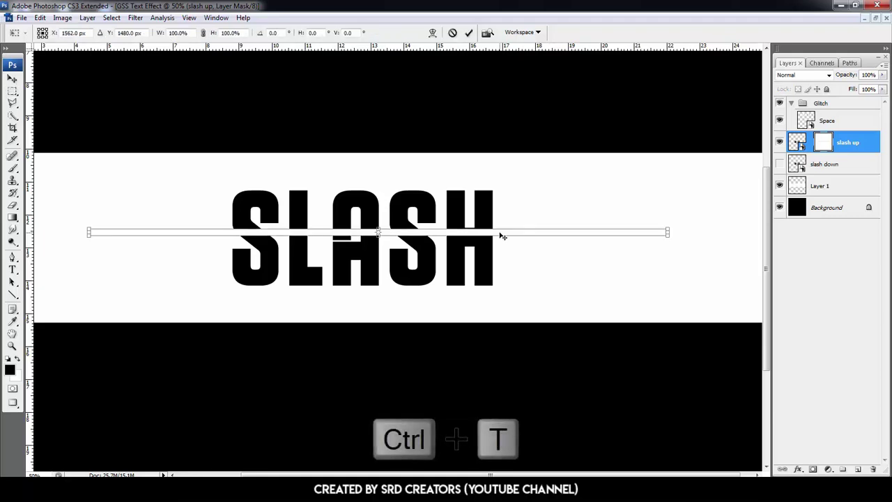
left_click_drag(278, 34, 249, 34)
type("1")
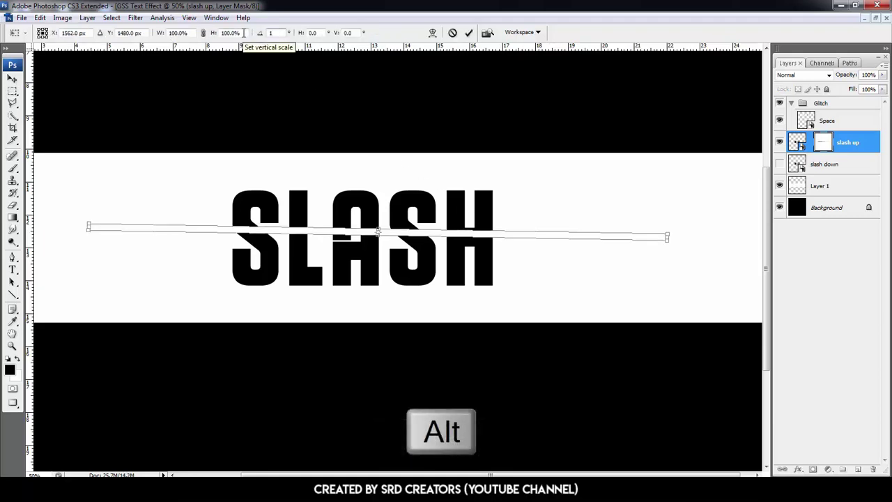
type("5-")
key("Return")
key("Return")
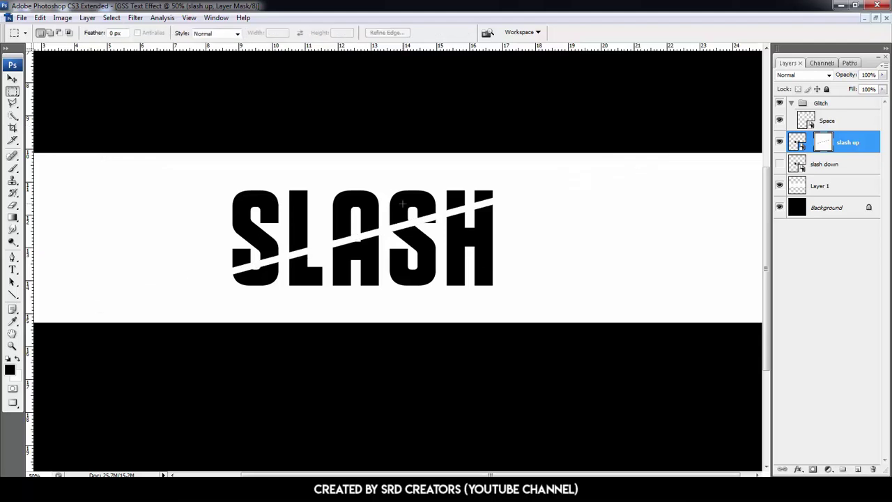
- Copy the diagonal cut mask from slash up onto the slash down layer
left_click(12, 80)
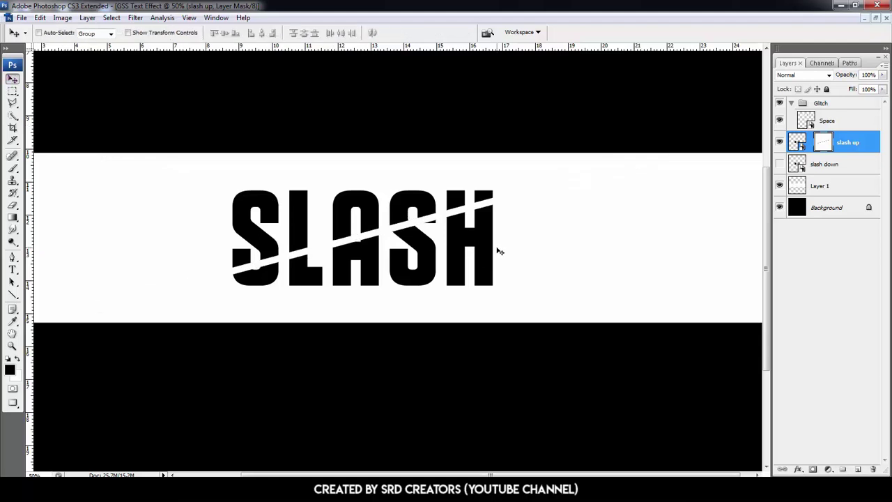
key("ctrl+plus")
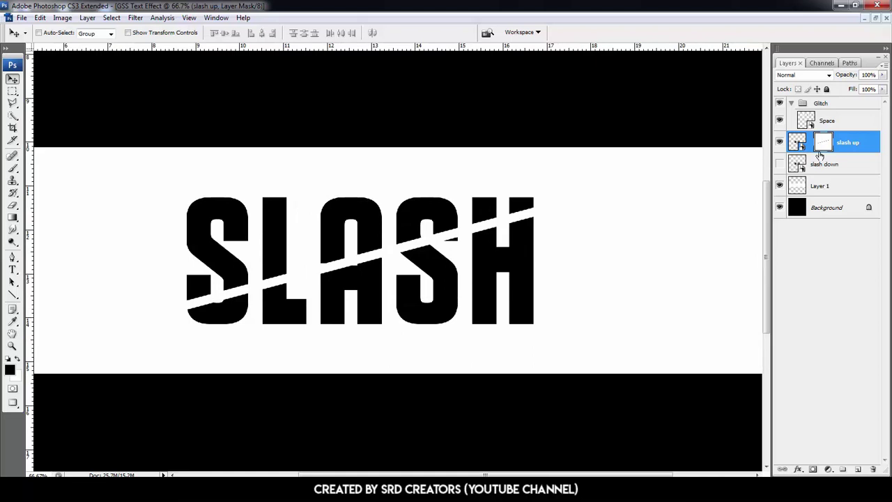
left_click_drag(824, 145, 828, 164)
- Outline the letter parts below the diagonal cut with the Polygonal Lasso, fill them black on the slash up mask, and deselect
left_click(12, 103)
left_click(174, 310)
left_click(559, 207)
left_click(565, 342)
left_click(268, 371)
left_click(166, 349)
left_click(176, 311)
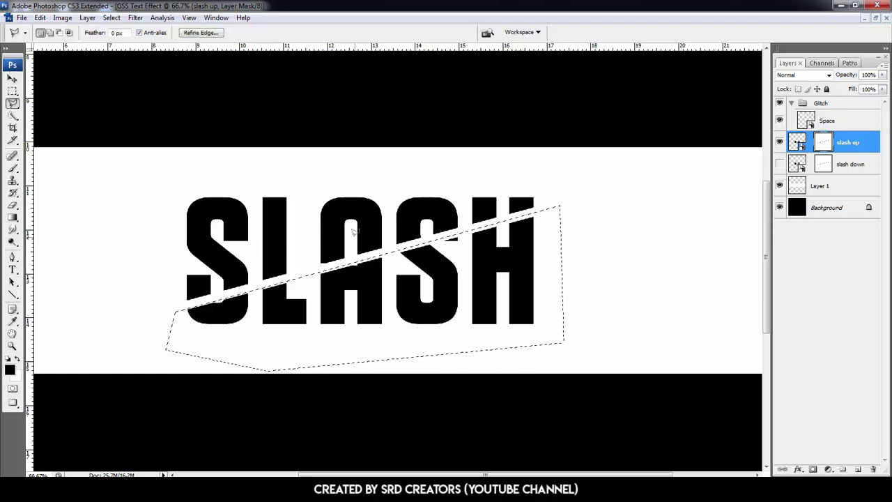
key("alt+BackSpace")
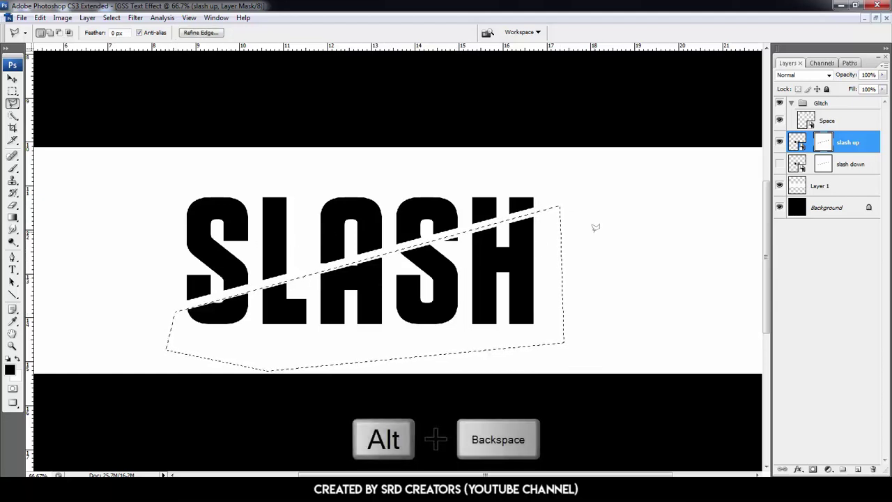
key("alt+BackSpace")
key("ctrl+d")
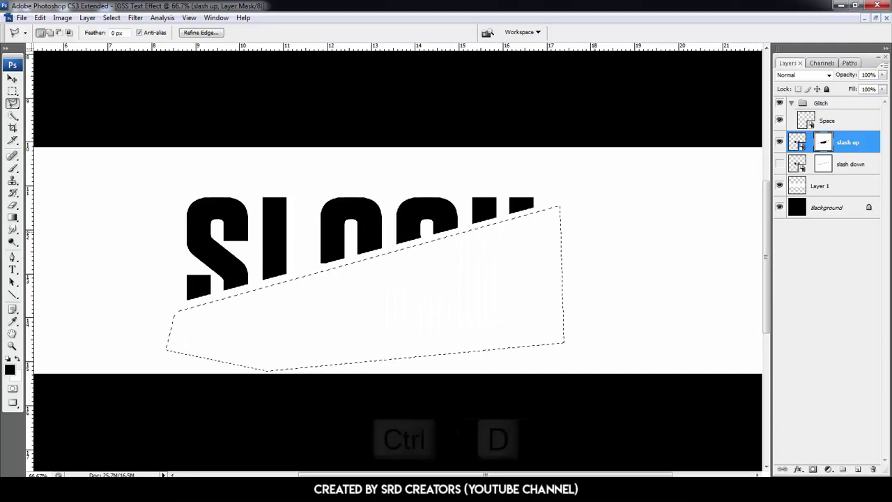
- Hide the slash up layer and show the slash down layer
left_click(780, 143)
left_click(781, 164)
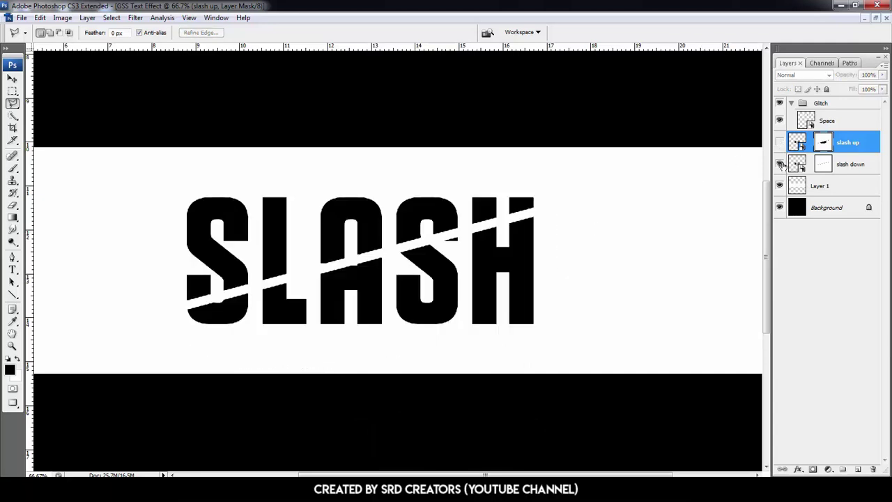
- Outline the letter parts above the diagonal cut with the Polygonal Lasso, fill them black on the slash down mask, and deselect
left_click(823, 165)
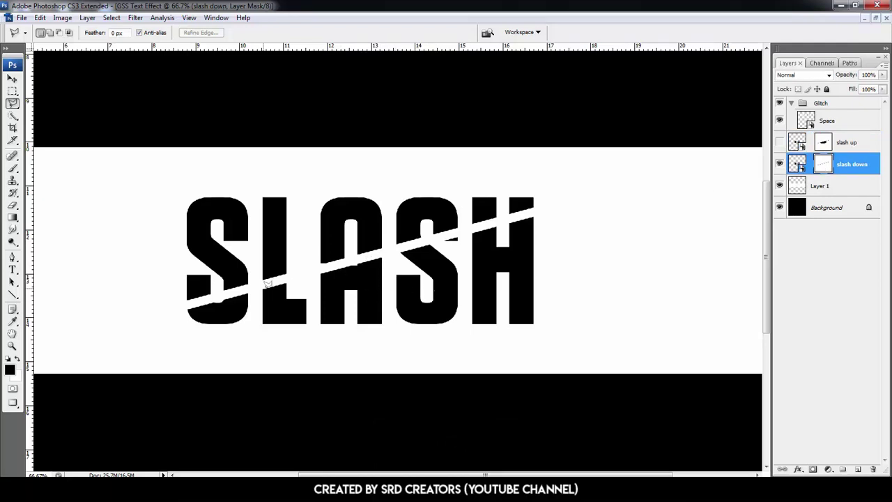
left_click(174, 309)
left_click(561, 202)
left_click(474, 159)
left_click(198, 162)
left_click(134, 193)
left_click(173, 309)
key("alt+BackSpace")
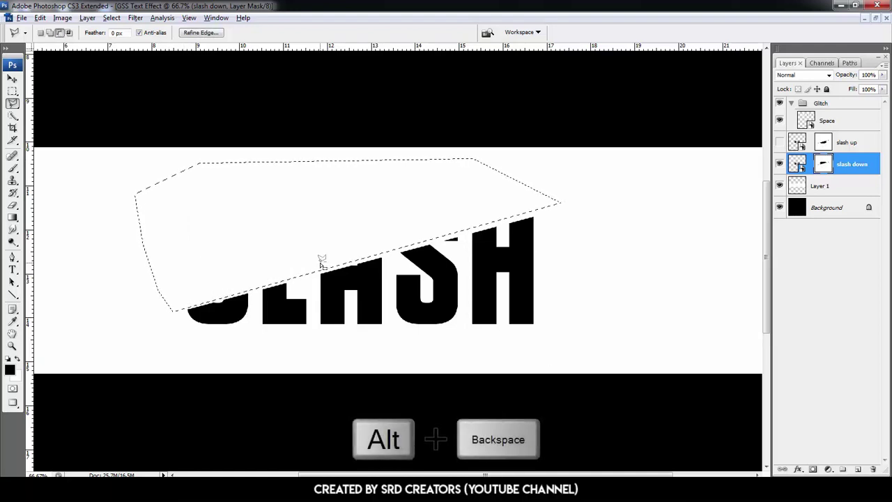
key("ctrl+d")
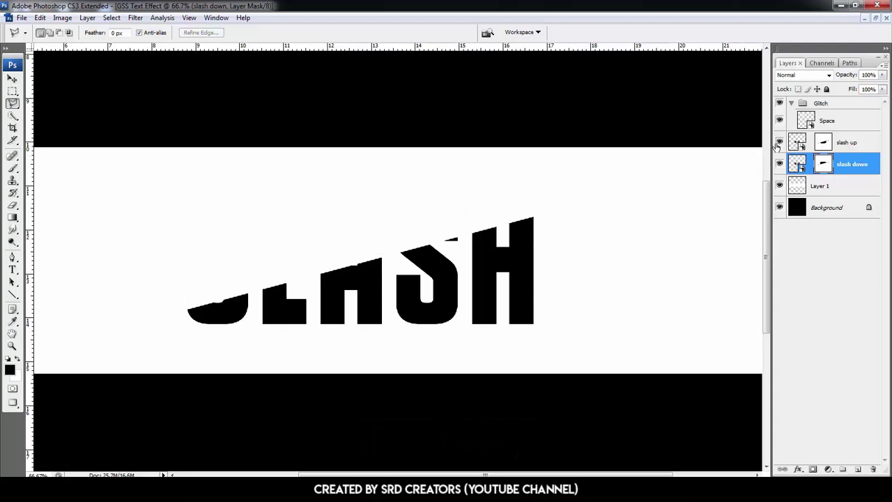
- Show the slash up layer again and nudge the slash down artwork slightly to the right to offset the lower letter halves
left_click(779, 143)
left_click(835, 169)
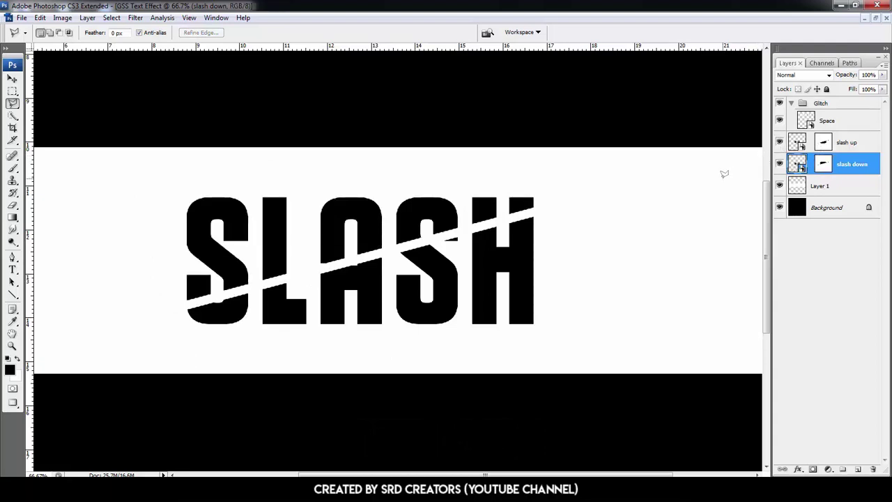
key("v")
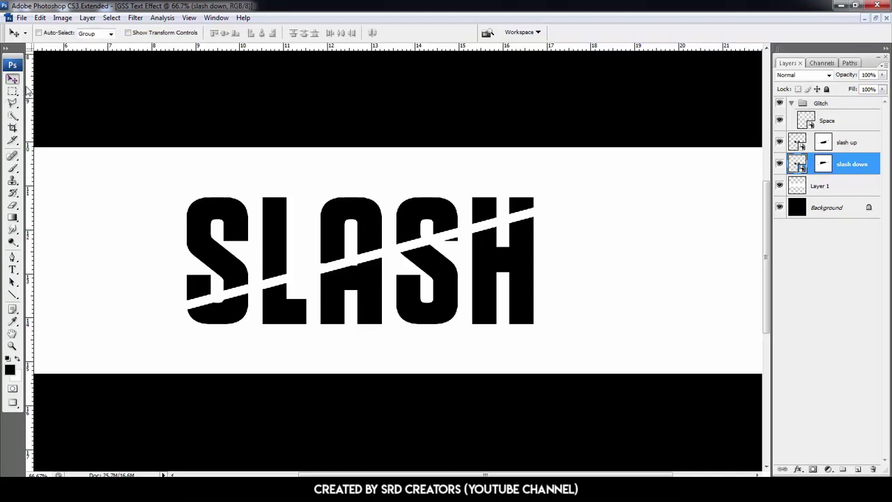
key("Right")
key("Right")
key("Right")
key("Right")
key("Right")
key("Right")
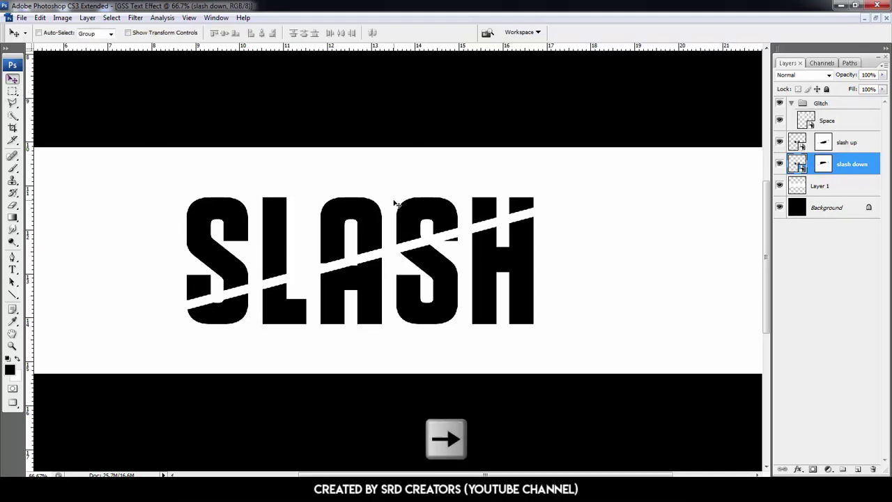
key("Right")
key("Right")
key("Right")
key("Right")
key("Right")
key("Right")
key("Right")
key("Right")
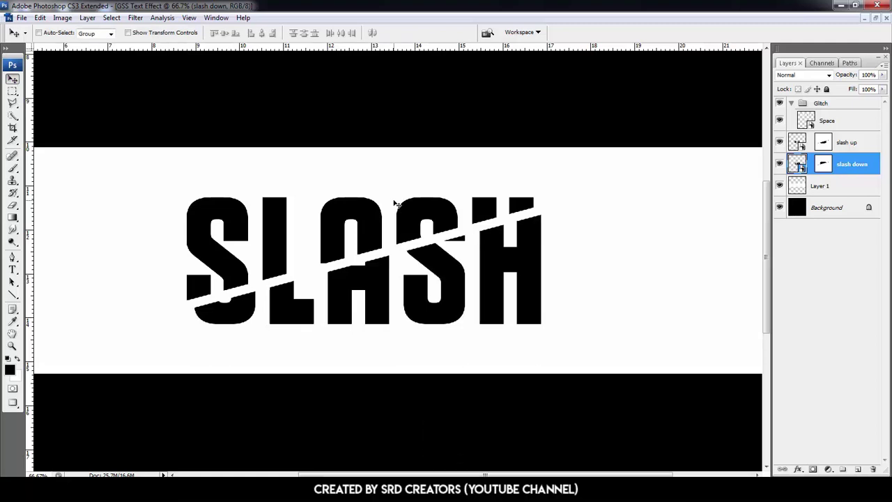
- Apply a Color Overlay of 900000 to the slash up layer
left_click(854, 143)
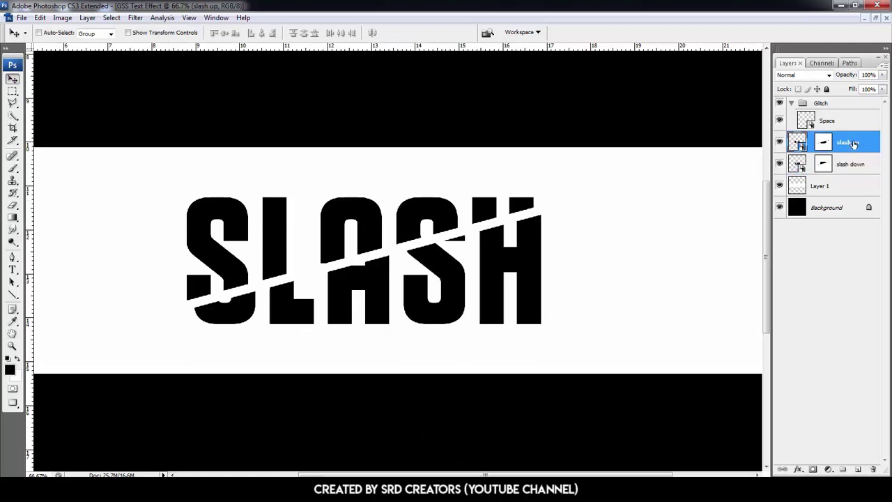
left_click(799, 470)
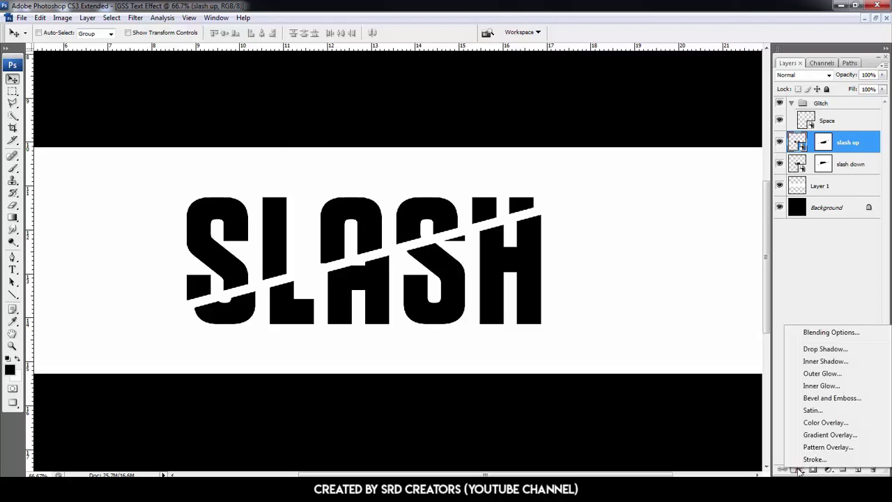
left_click(826, 423)
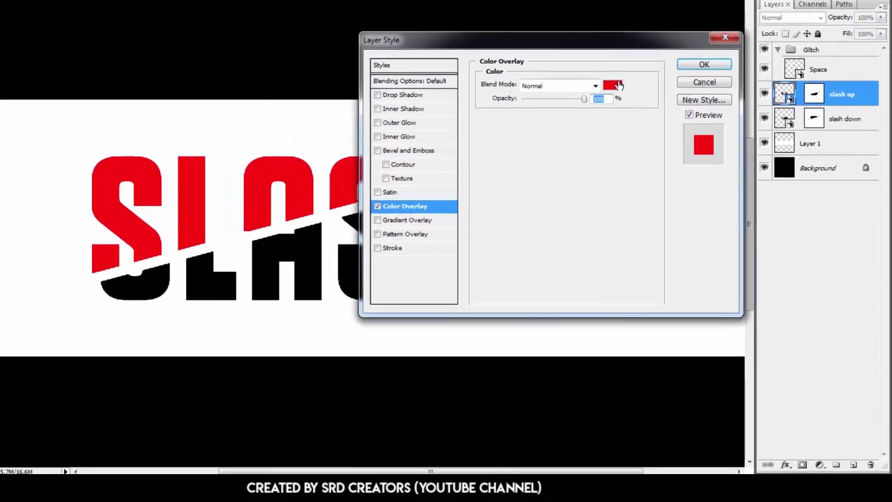
left_click(646, 134)
left_click_drag(586, 257, 559, 264)
double_click(558, 259)
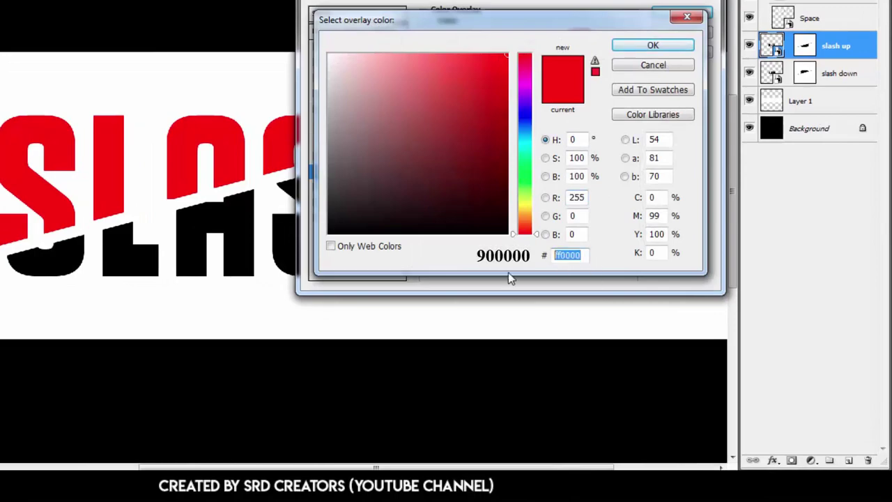
type("900000")
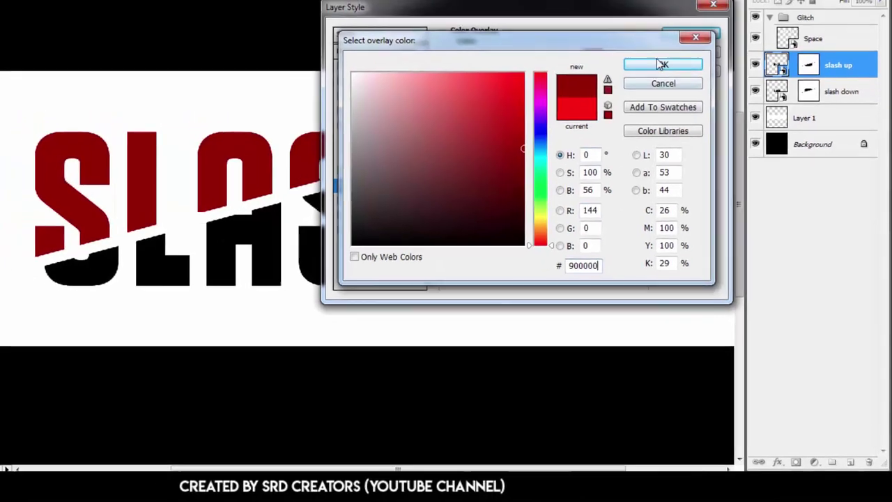
left_click(646, 49)
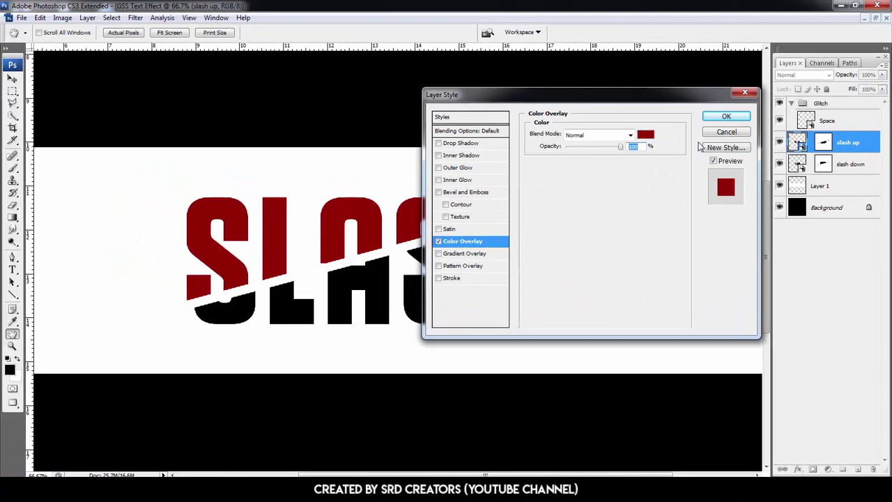
left_click(734, 119)
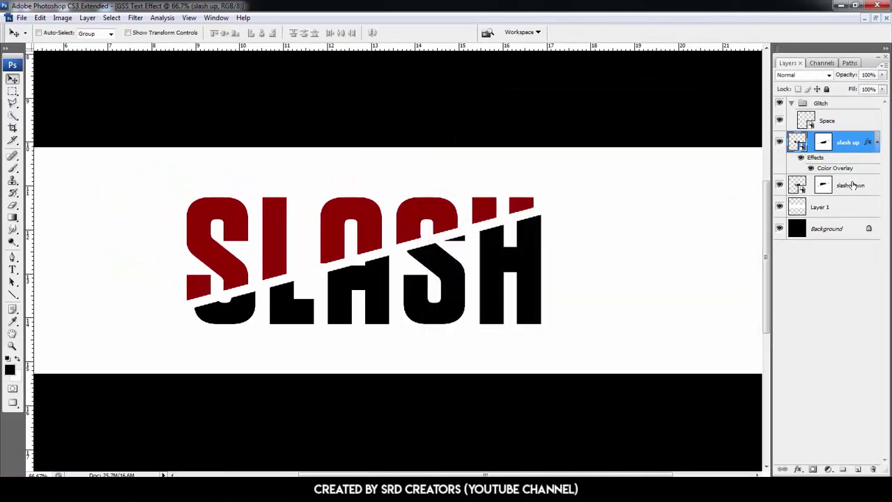
- Add a Satin effect to the slash down layer with distance 250 px and size 169 px
left_click(852, 185)
left_click(798, 469)
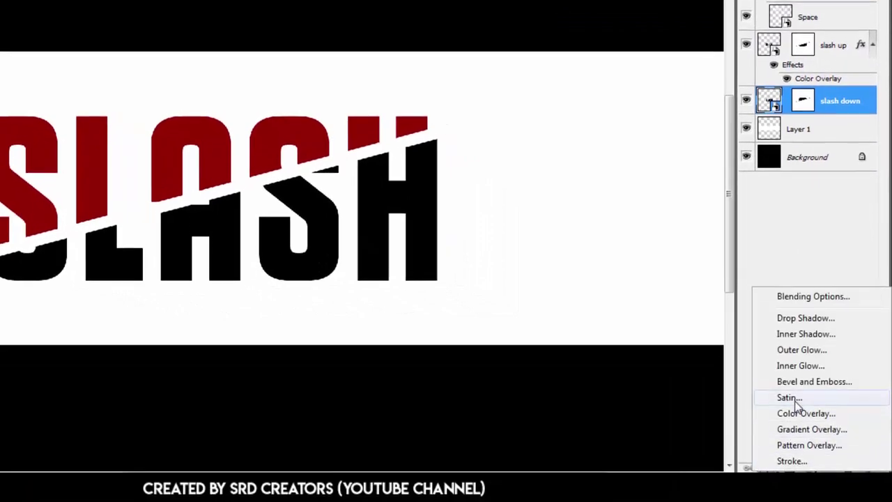
left_click(795, 392)
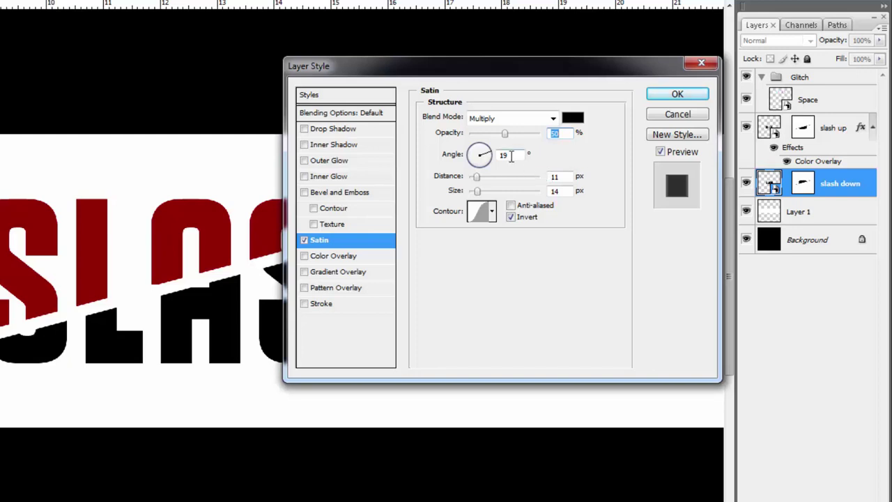
double_click(549, 178)
type("250")
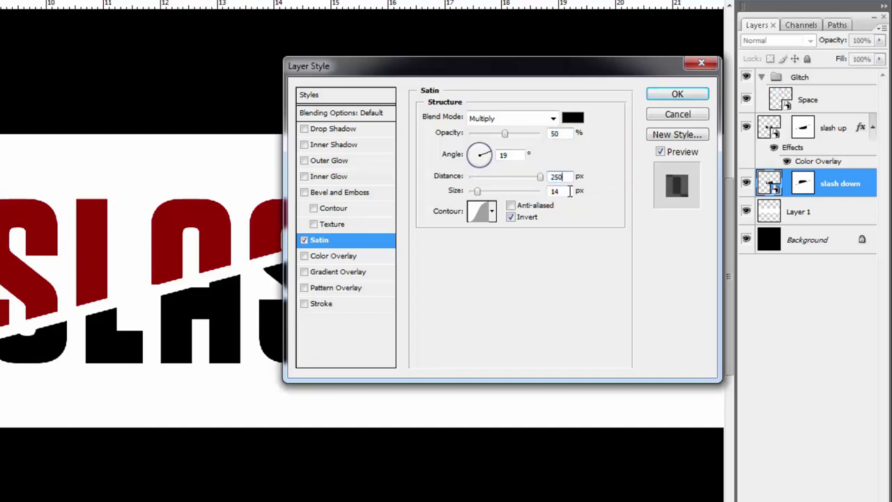
key("Tab")
type("169")
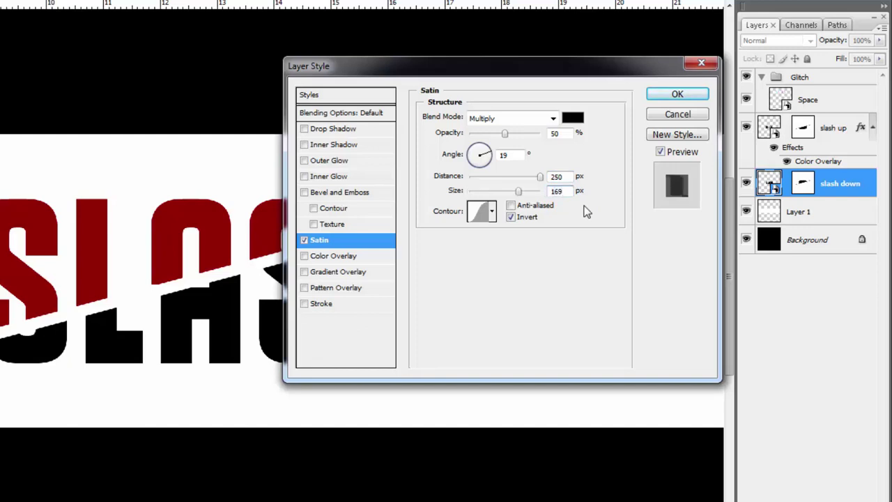
- Add a Color Overlay of 7b7b7b to the slash down layer and apply its layer style
left_click(342, 255)
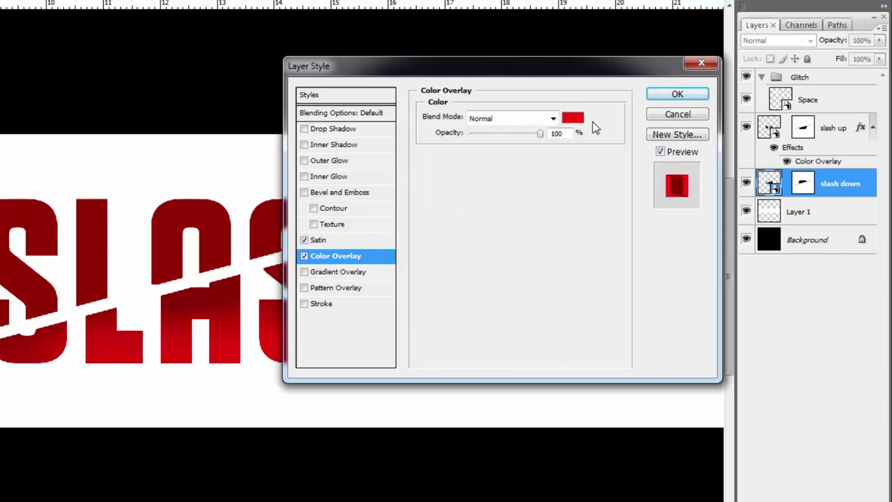
left_click(573, 119)
double_click(558, 342)
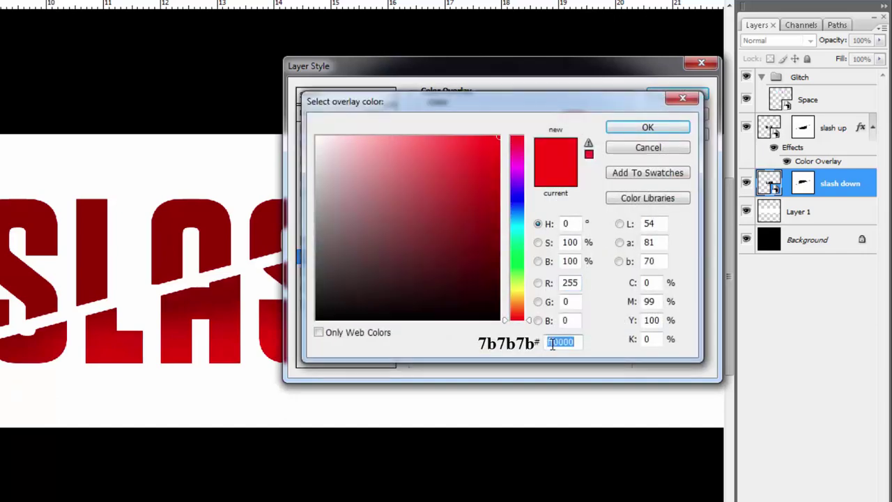
type("7b7b77")
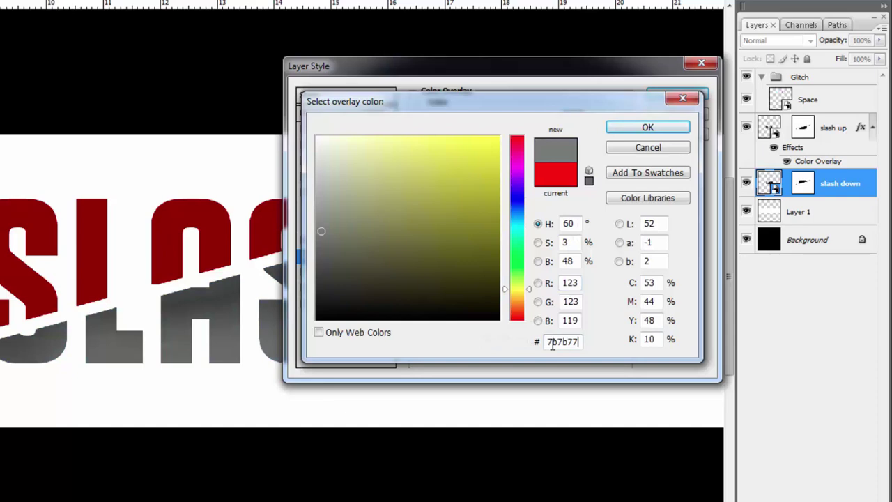
key("BackSpace")
type("b")
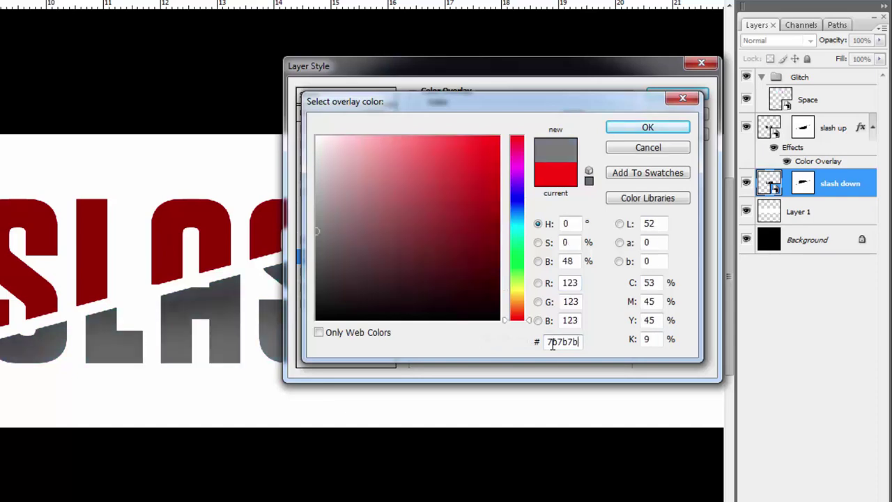
left_click(649, 129)
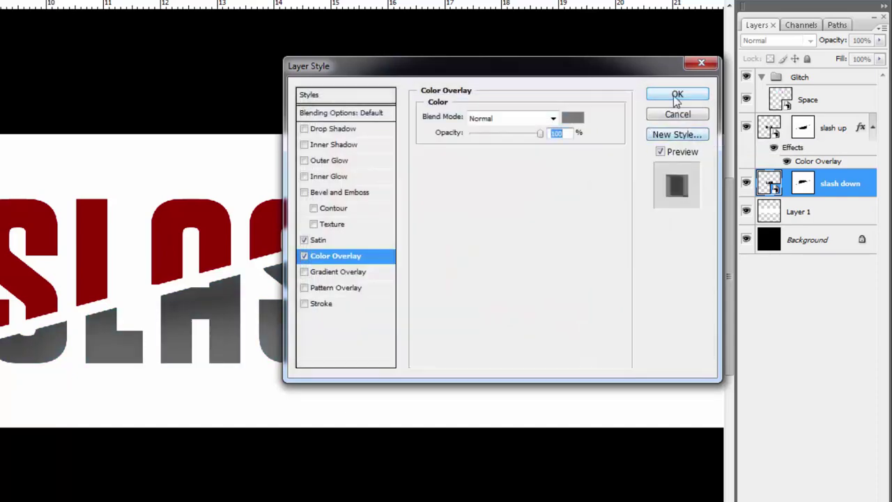
left_click(677, 95)
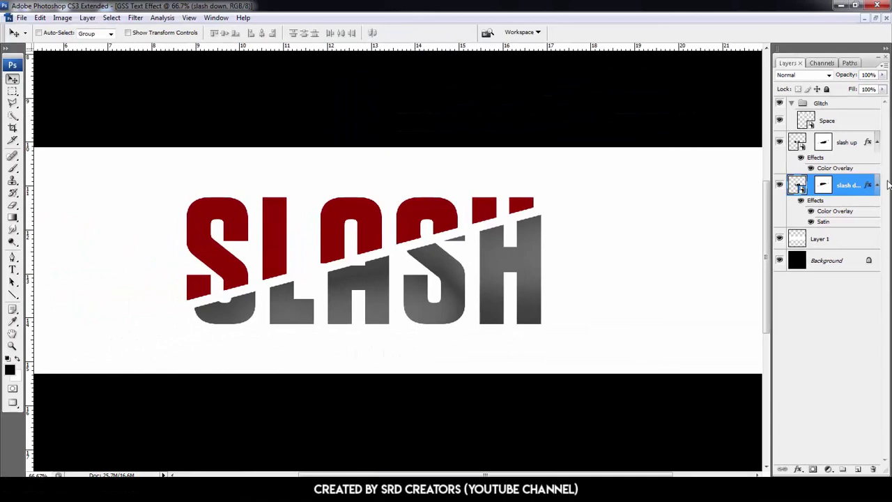
- Collapse the effect lists of both slash layers and convert the two layers together into one smart object
left_click(877, 185)
left_click(877, 143)
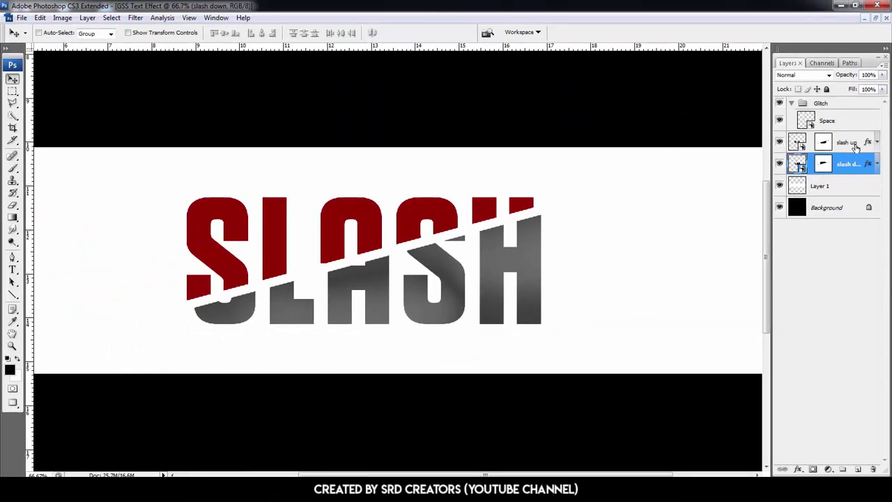
left_click(856, 144, "shift")
right_click(855, 144)
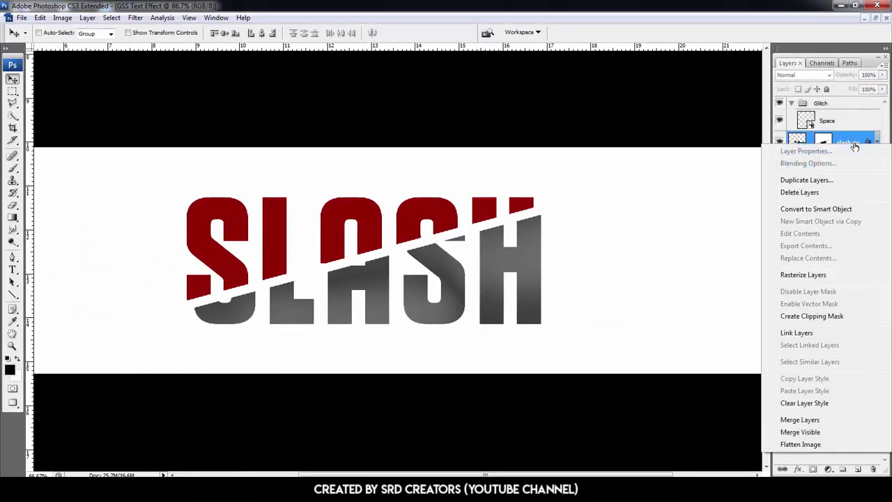
left_click(816, 210)
- Add a Drop Shadow to the combined SLASH layer with angle 80°, distance 8 px and size 9 px
left_click(798, 467)
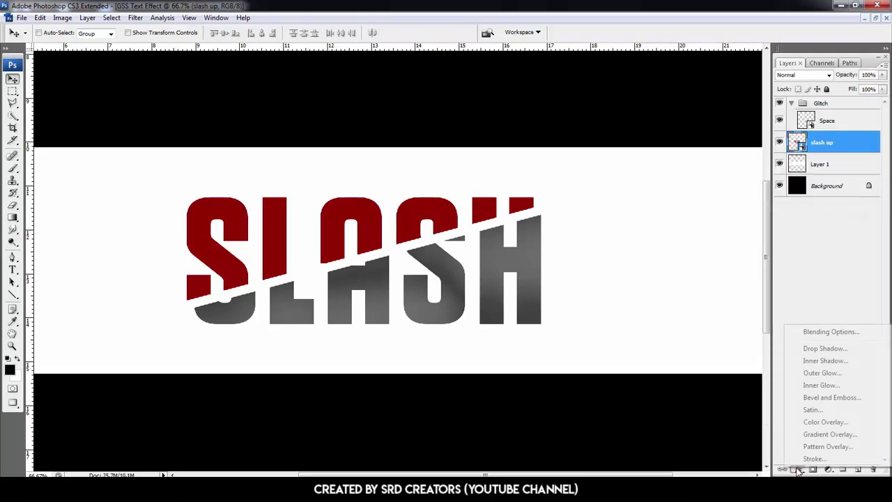
left_click(815, 354)
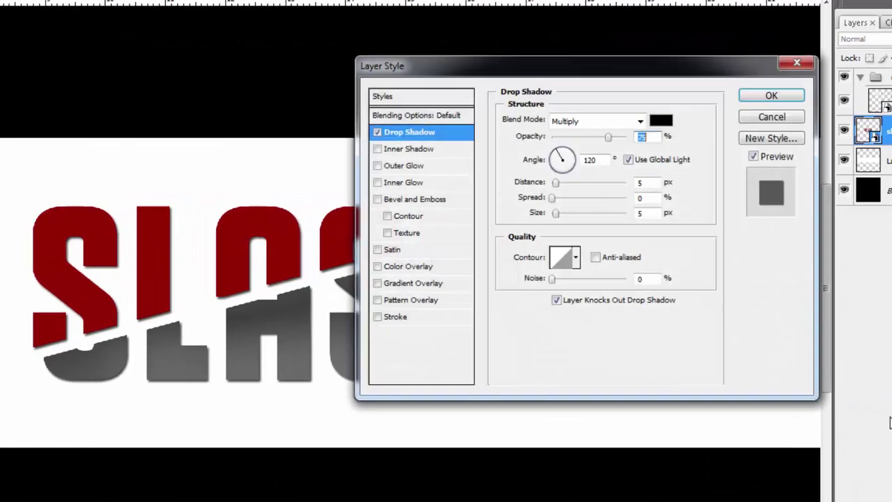
key("Tab")
type("90")
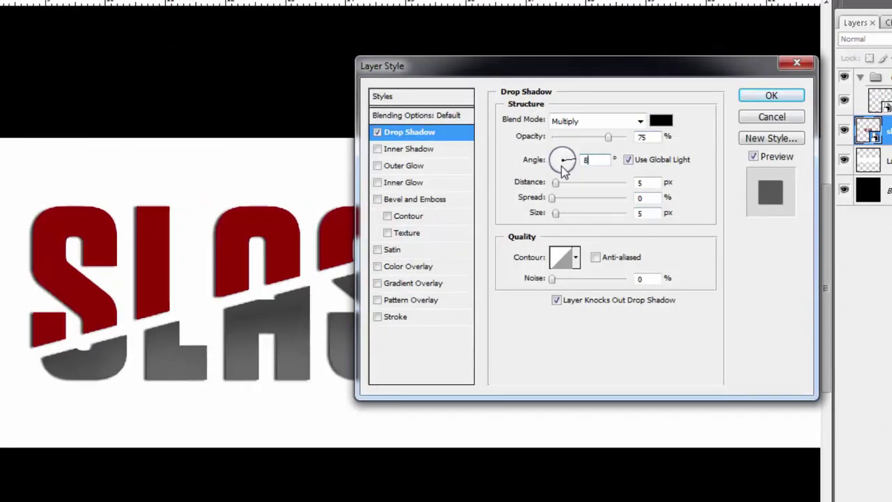
left_click_drag(659, 184, 633, 183)
type("8")
left_click_drag(502, 68, 608, 99)
left_click(762, 228)
type("9")
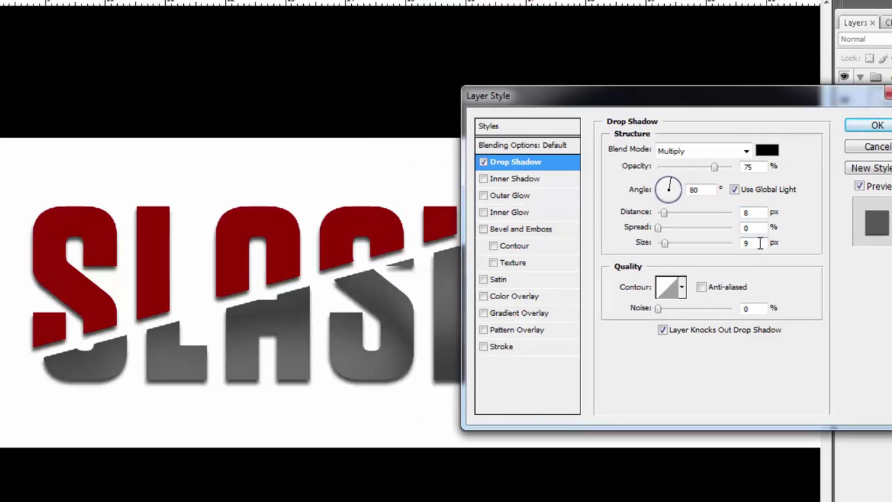
- Add Bevel and Emboss to the SLASH lettering with size 3 px and soften 10 px, and apply the layer style
left_click(557, 229)
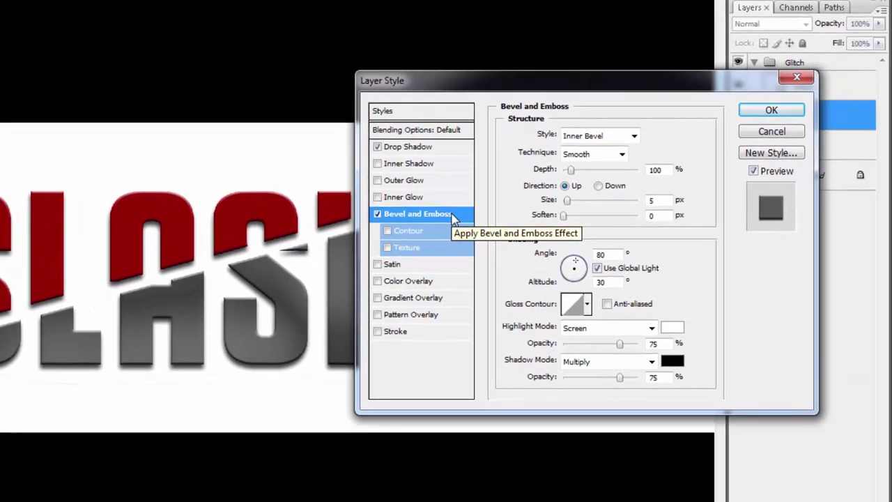
double_click(668, 202)
type("3")
key("Tab")
type("10")
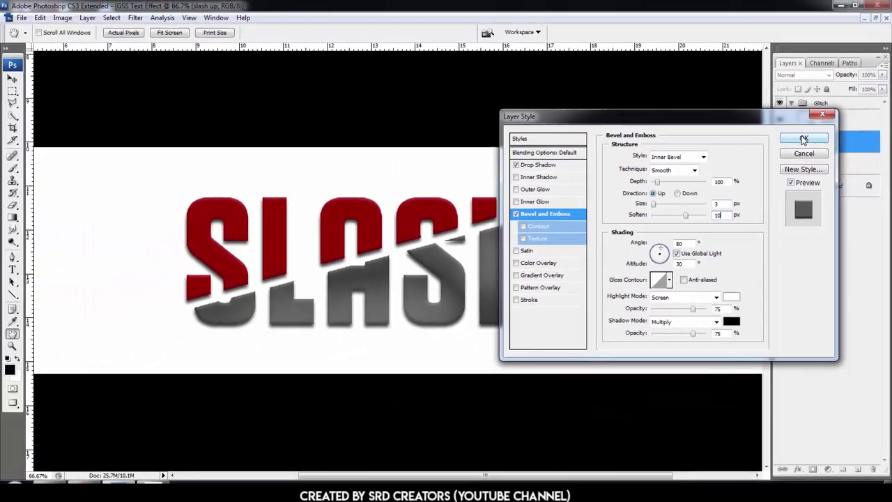
left_click(772, 110)
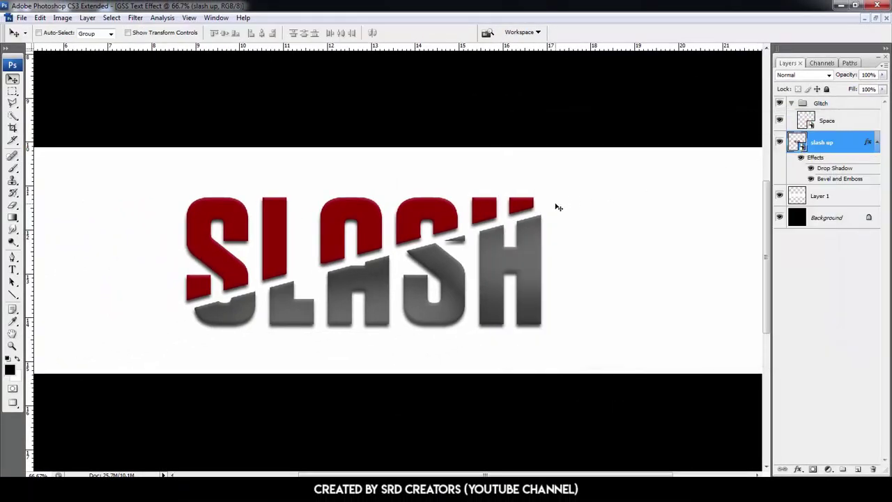
- Select the whole canvas and align the SLASH lettering to its horizontal center
key("ctrl+minus")
key("ctrl+minus")
key("ctrl+0")
key("ctrl+a")
left_click(262, 33)
- Collapse the Glitch group and put the SLASH lettering and the white band layer into a new group of their own
left_click(877, 143)
left_click(792, 103)
left_click(847, 124)
key("ctrl+g")
left_click(792, 117)
left_click_drag(814, 131, 815, 117)
left_click(792, 117)
- Rename the new group as Slash
double_click(803, 116)
left_click(528, 177)
double_click(824, 116)
type("Slash")
key("Return")
- Directly above the Background layer, add the white text SCARY in Chiller at 150 pt in the black area below SLASH
left_click(826, 136)
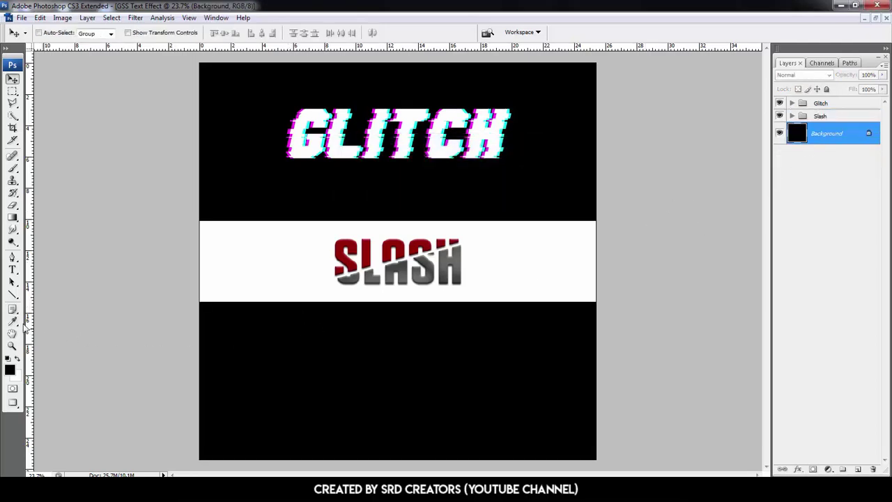
left_click(12, 269)
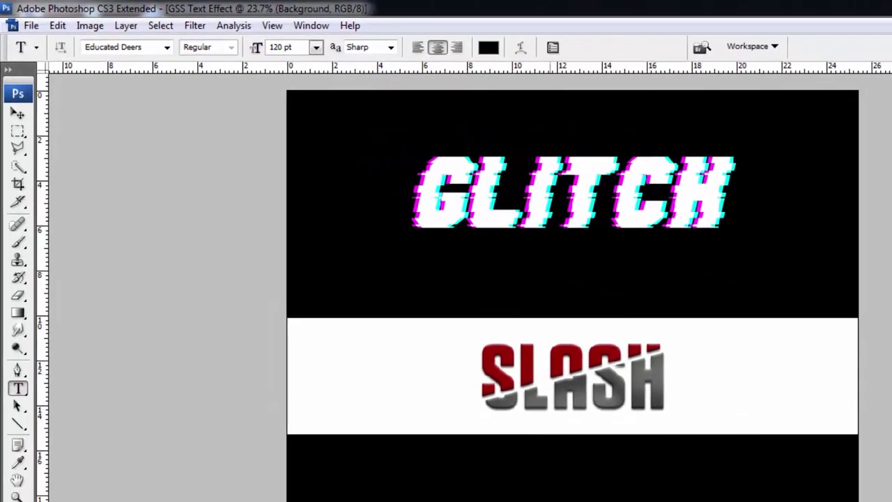
left_click(139, 47)
type("Chiller")
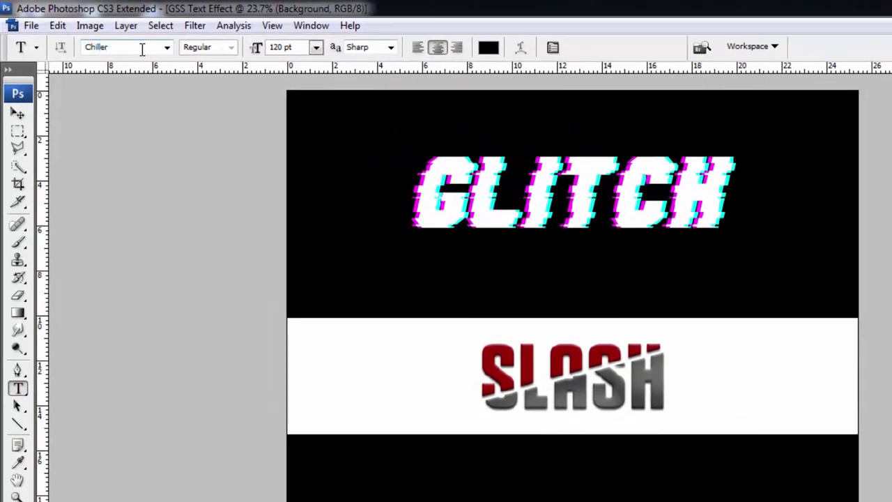
double_click(279, 47)
type("150")
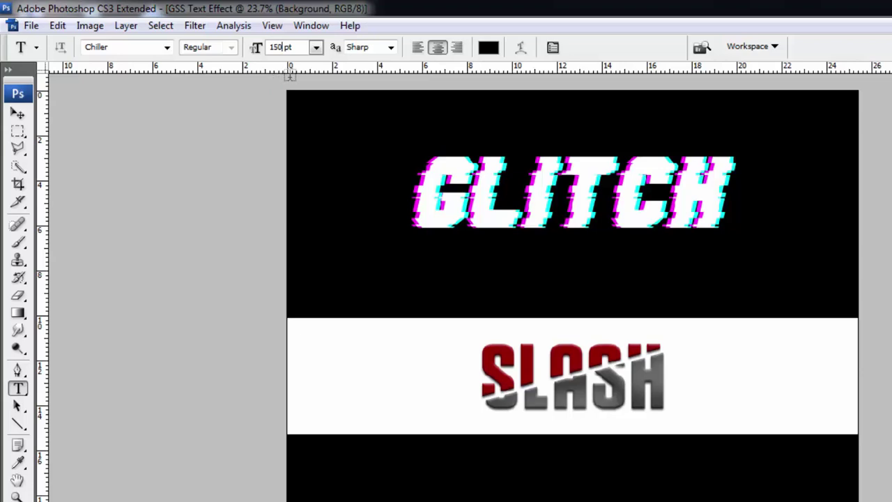
left_click(488, 47)
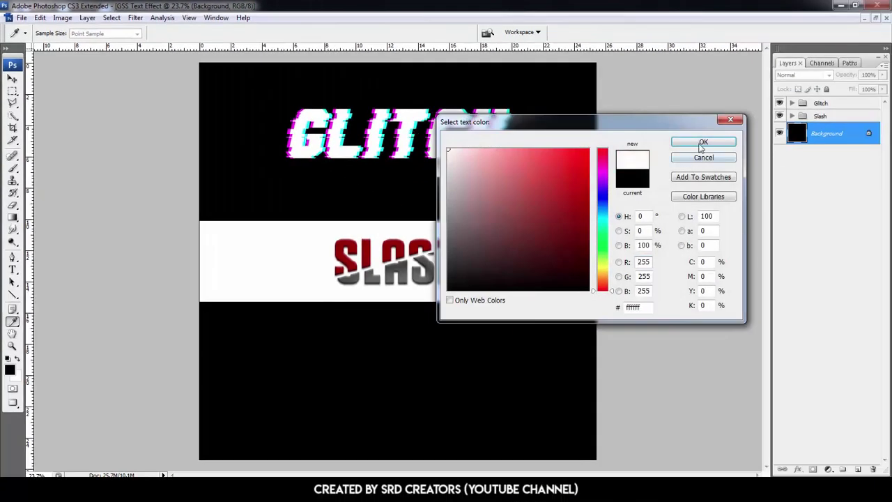
left_click(702, 142)
left_click(380, 391)
type("SCARY")
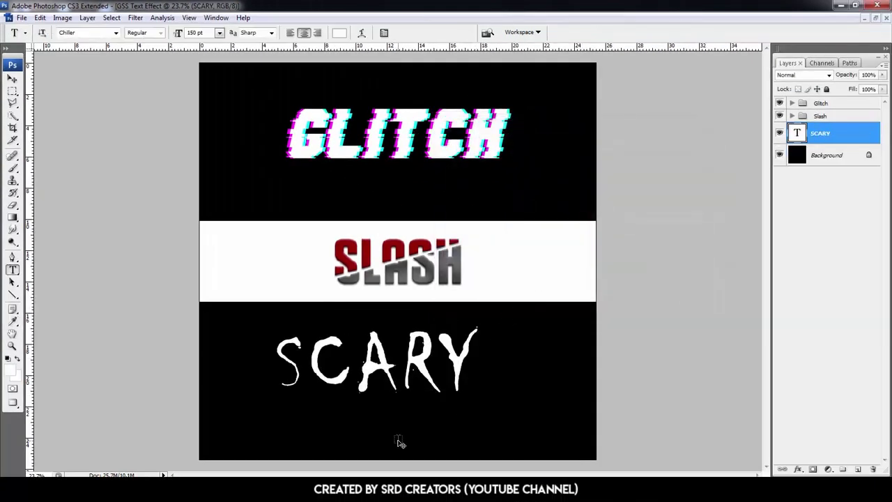
- Select the whole canvas and align the SCARY text to its horizontal center
left_click(12, 79)
key("ctrl+a")
left_click(262, 33)
- Add a Satin effect to the SCARY text with opacity 34%, distance 28 px and size 54 px
key("ctrl+plus")
key("ctrl+plus")
key("ctrl+plus")
left_click_drag(433, 374, 382, 191)
key("ctrl+plus")
left_click_drag(406, 310, 412, 237)
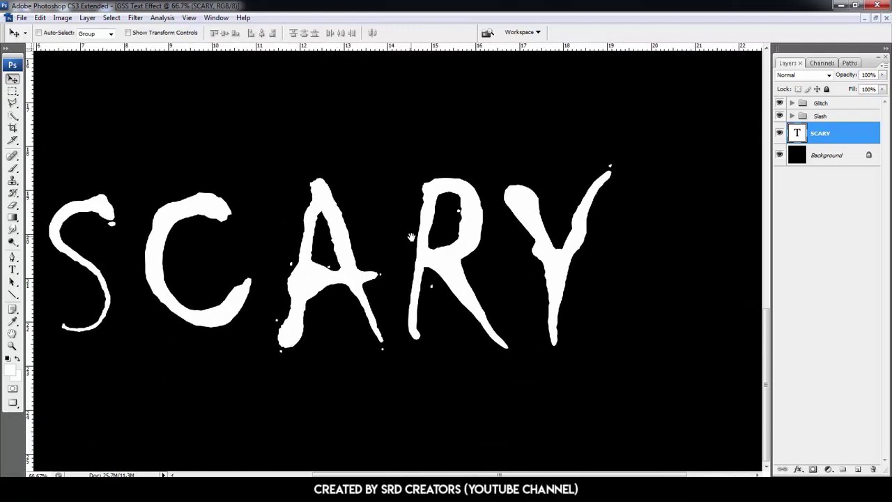
left_click(798, 469)
left_click(805, 412)
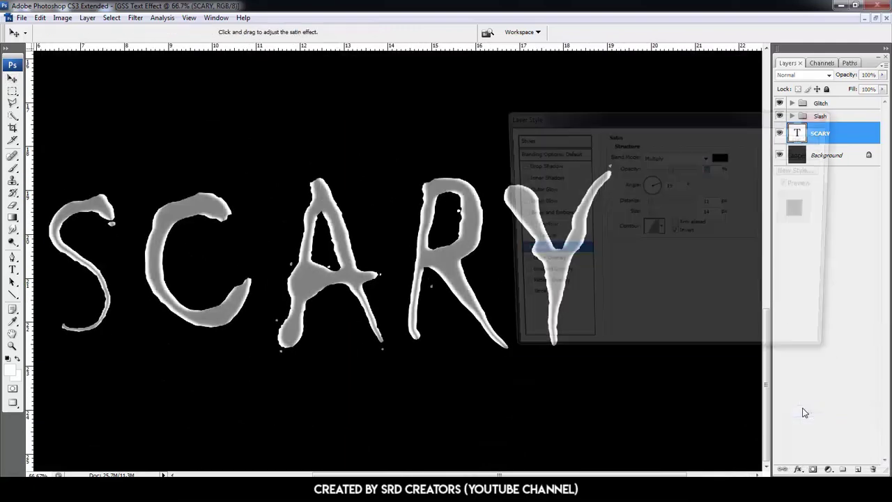
type("34")
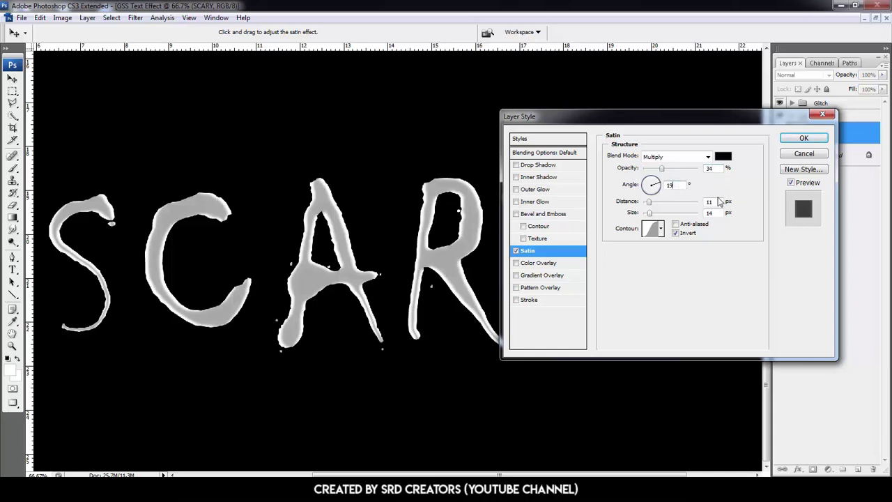
type("28")
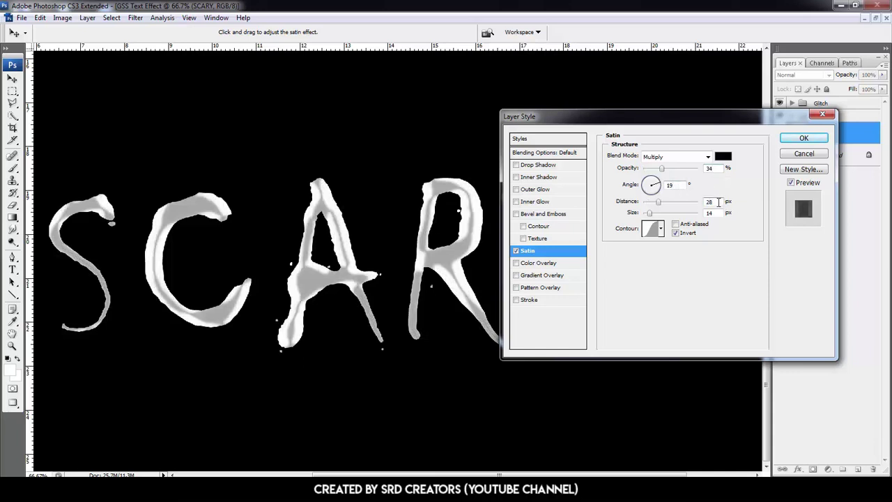
type("24")
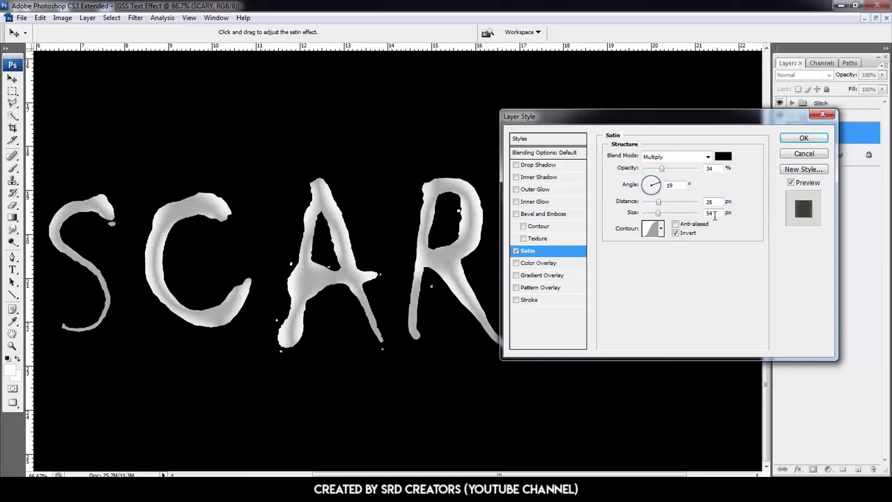
- Add a Gradient Overlay to SCARY and set the gradient's black stop to location 50% and color 03342e
left_click(550, 276)
left_click(674, 184)
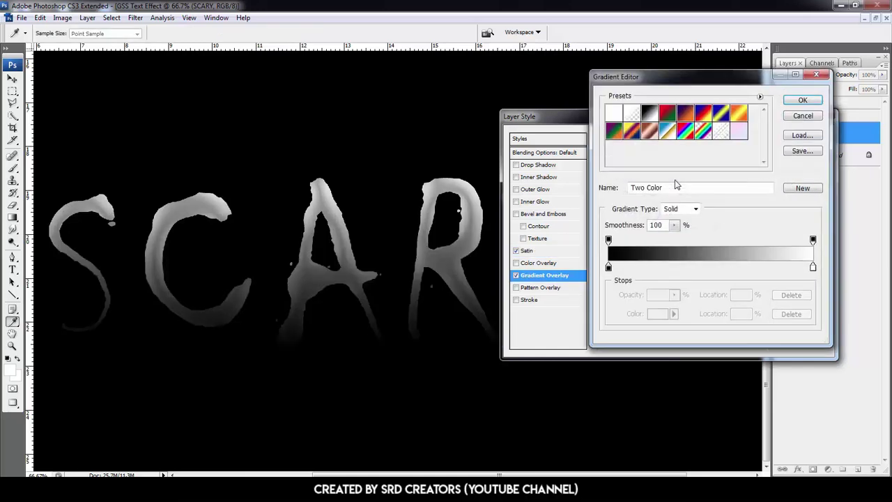
left_click(608, 268)
type("50")
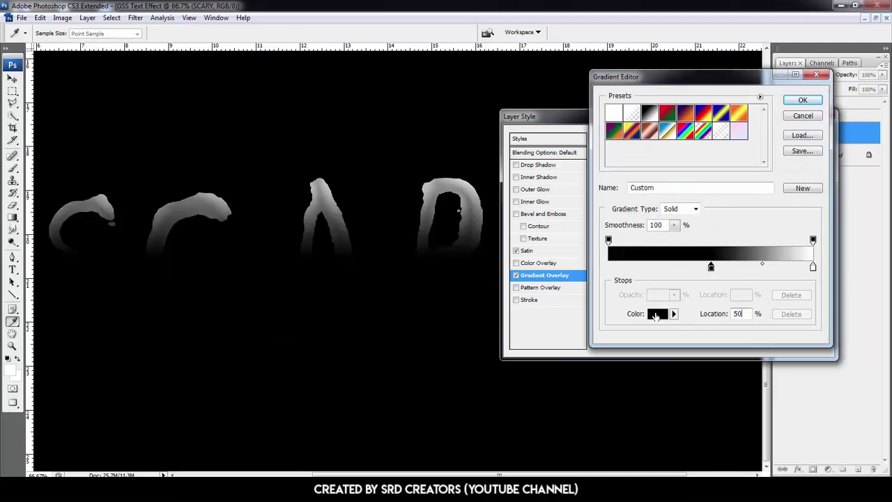
left_click(656, 315)
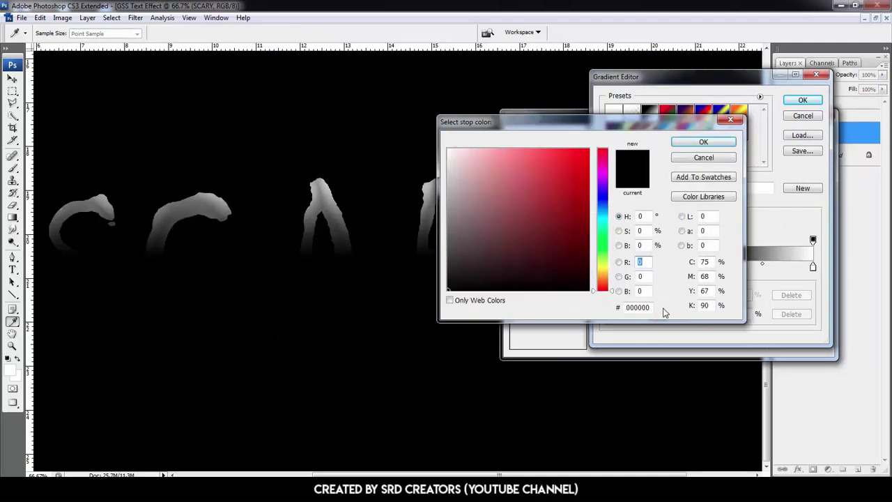
left_click(644, 307)
type("033")
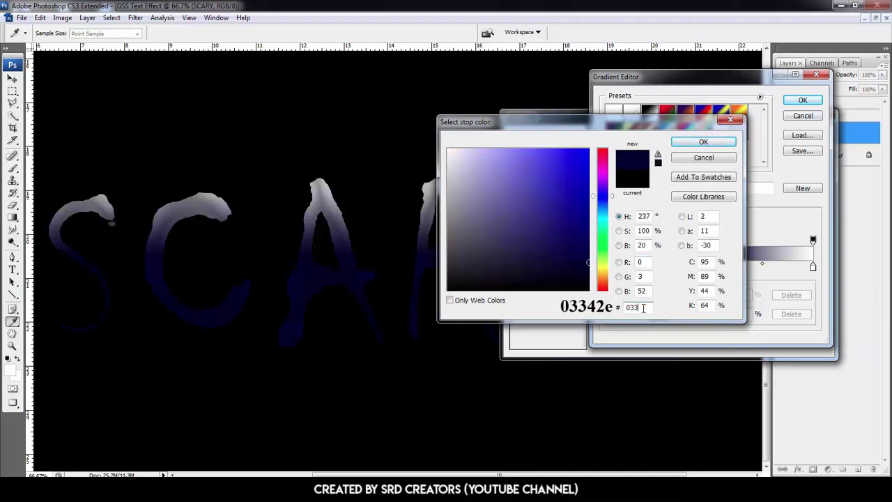
type("42e")
key("Return")
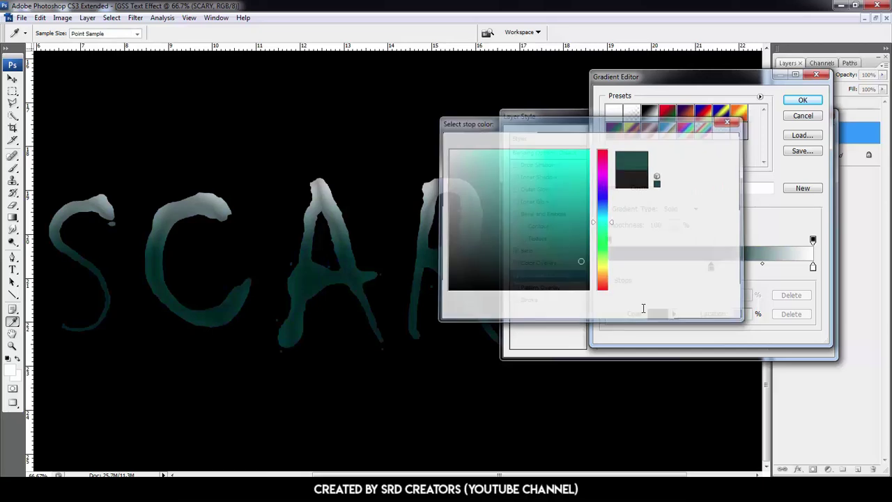
- Change the gradient's white end stop to color 7c0200 and accept the gradient
left_click(814, 269)
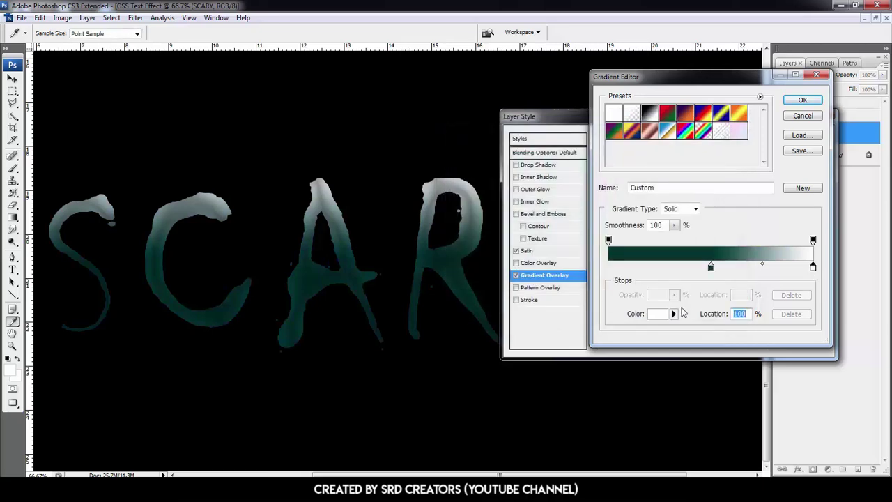
left_click(658, 314)
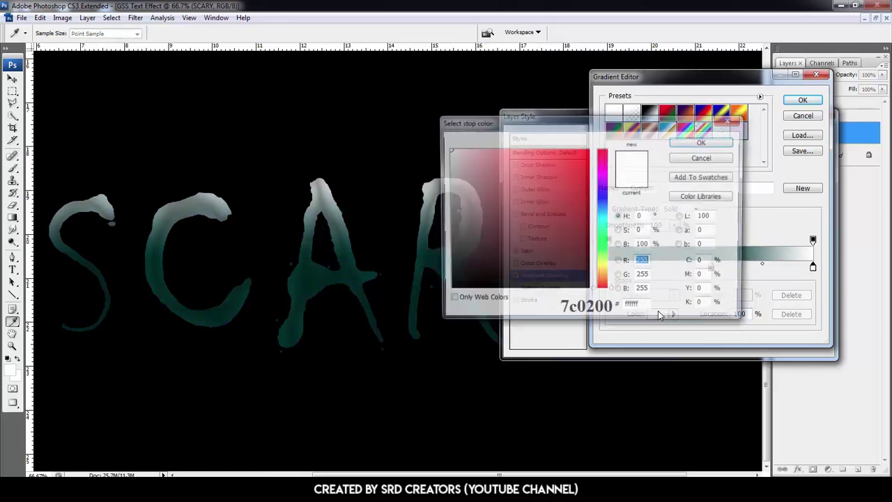
type("7c2")
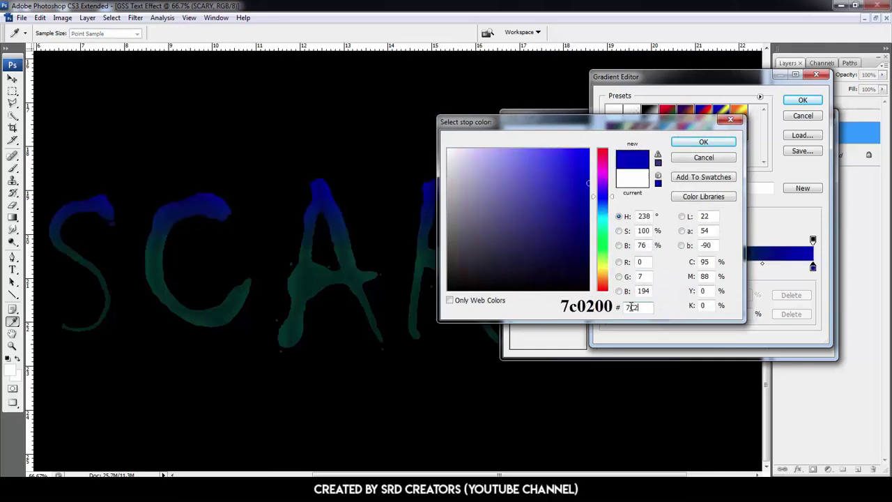
key("BackSpace")
type("0200")
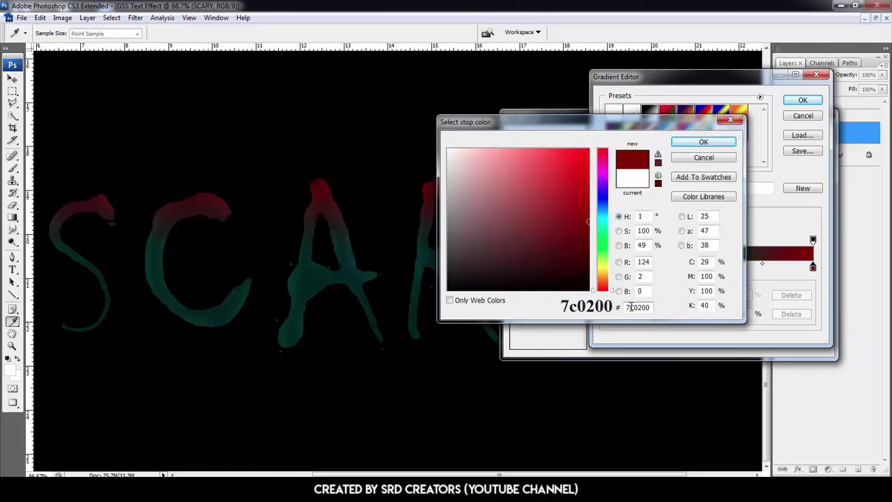
left_click(709, 143)
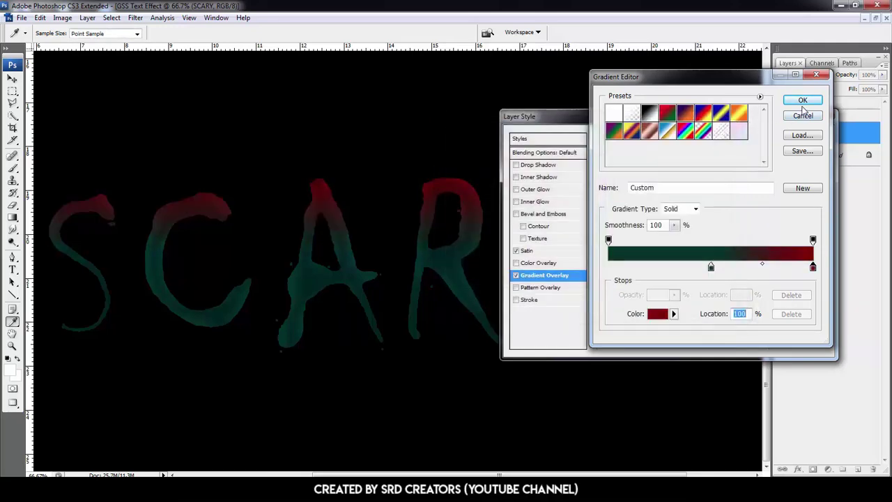
left_click(802, 99)
- Set the gradient overlay's angle to 20° and scale to 150%, shift it left so red covers most letters, and apply the layer style
double_click(681, 211)
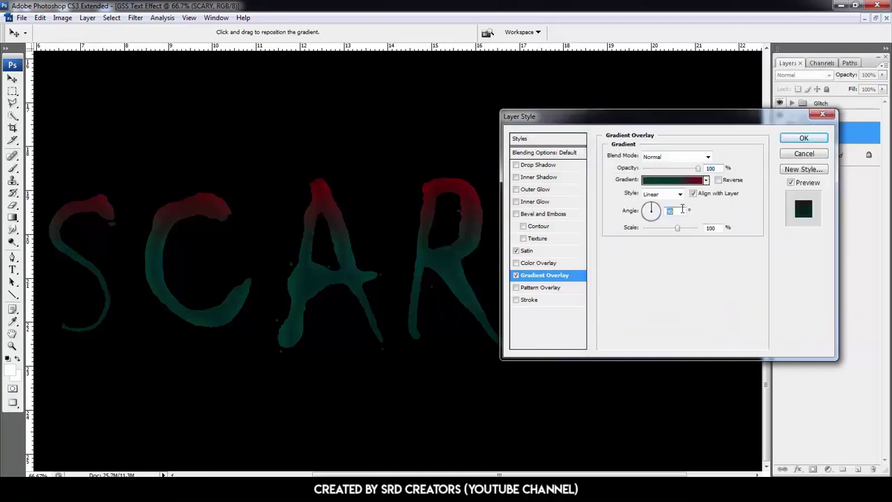
type("20")
double_click(712, 228)
type("150")
left_click_drag(255, 299, 189, 291)
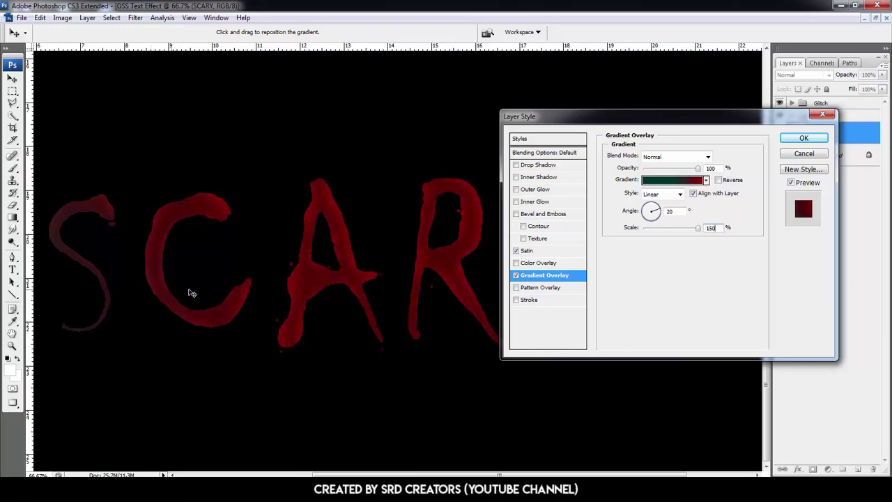
left_click(801, 138)
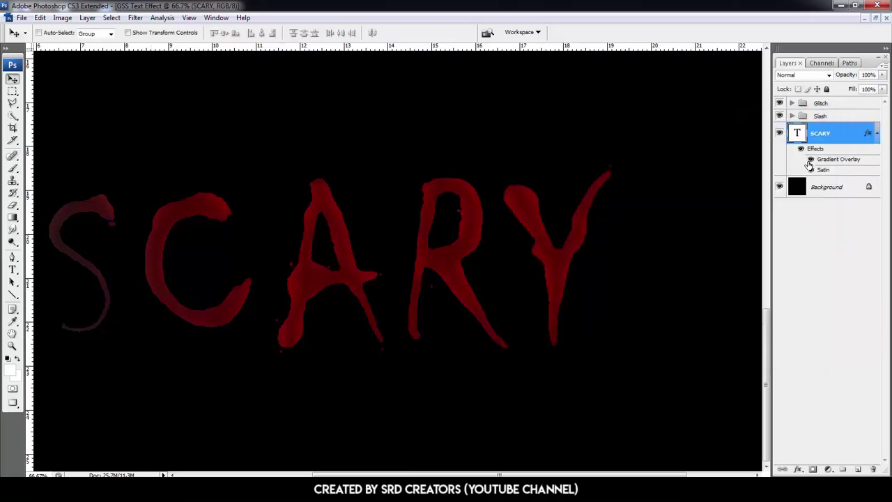
- Collapse the SCARY layer's effects list, convert the layer to a smart object and duplicate it
left_click(878, 134)
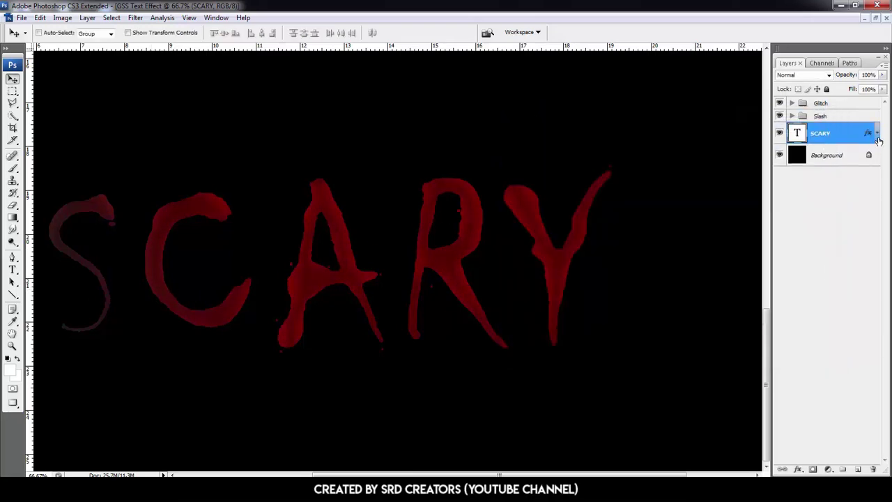
right_click(851, 140)
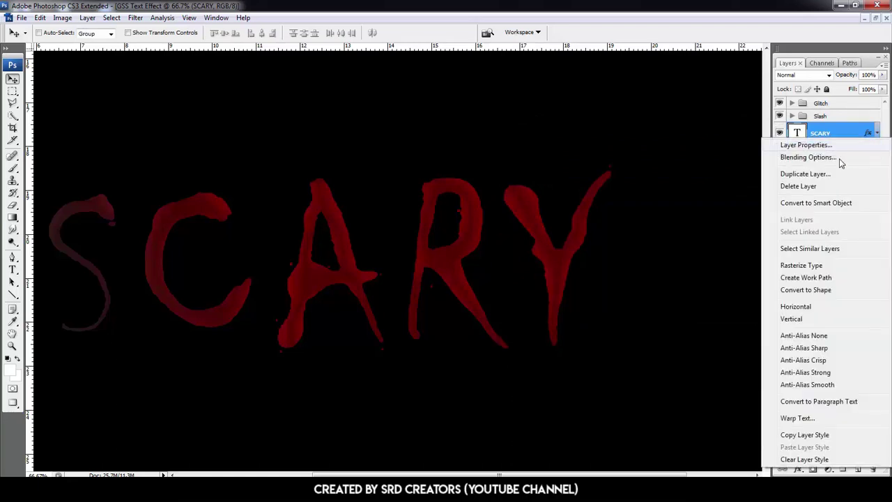
left_click(829, 202)
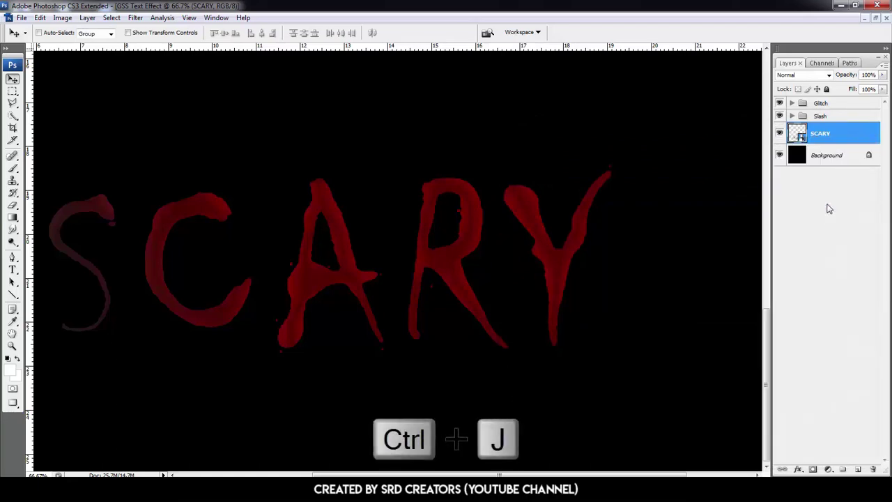
key("ctrl+j")
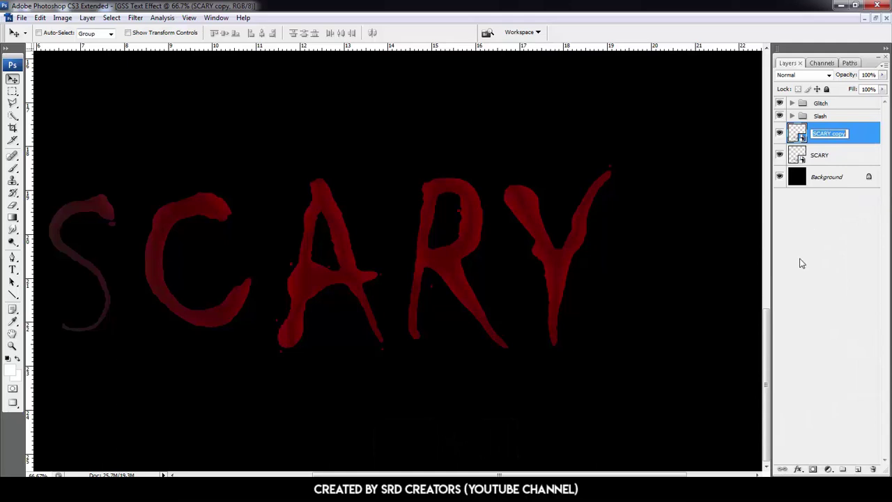
- Rename the duplicated SCARY layer as Main and the original as Shadow
type("Main")
key("Return")
double_click(820, 155)
type("Shadow")
key("Return")
- Add Bevel and Emboss to the Main layer with a size of 2 px
left_click(835, 143)
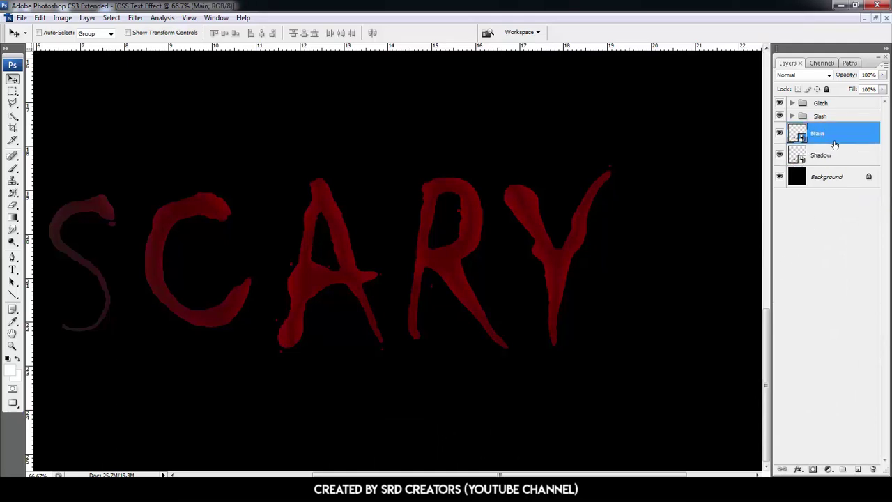
left_click(799, 469)
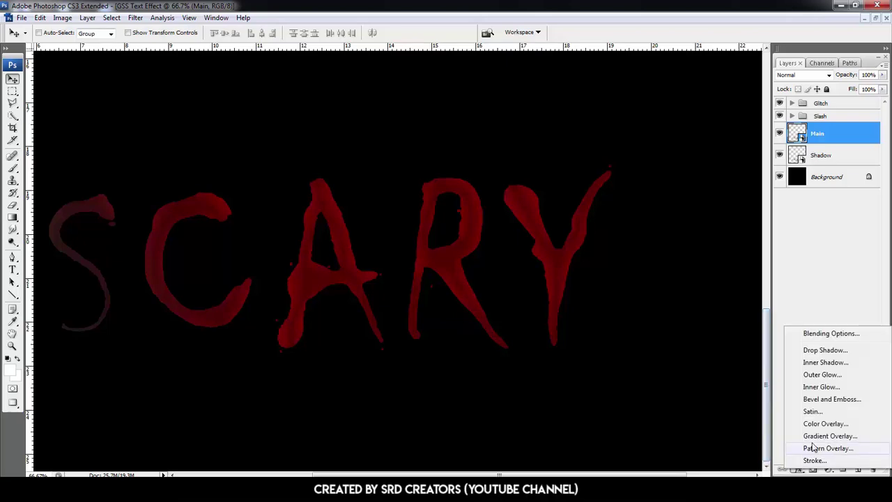
left_click(821, 398)
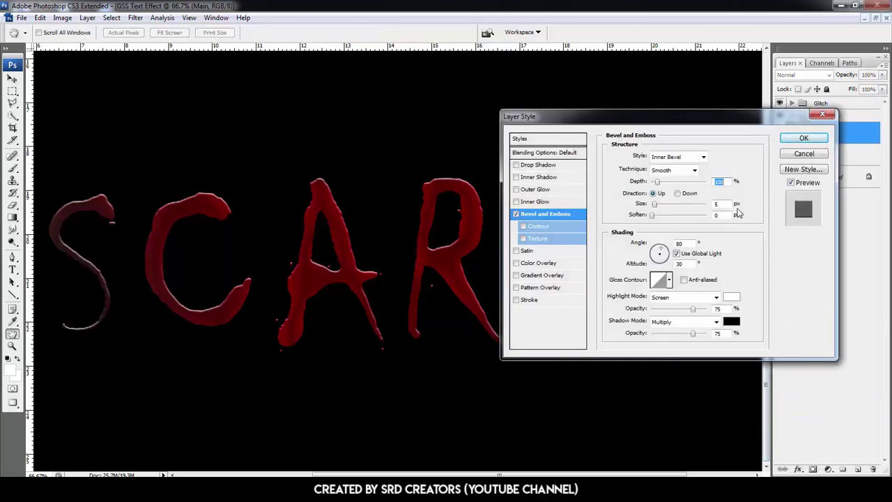
type("2")
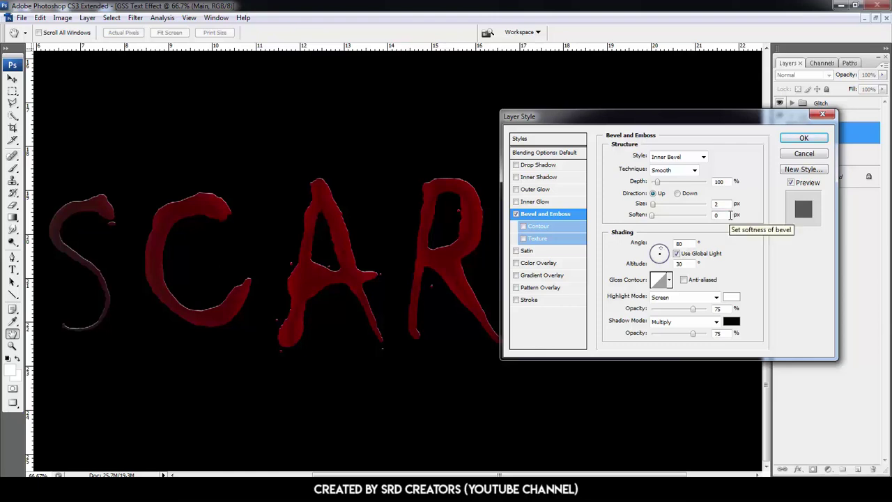
- Add a Pattern Overlay to the Main layer using the grey wrinkled pattern at 1000% scale with Darken blending, and apply the layer style
left_click(544, 287)
left_click(653, 203)
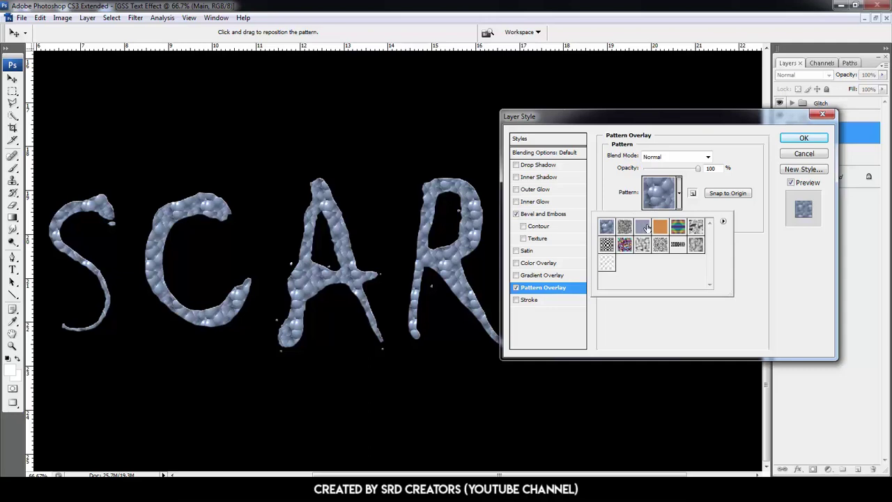
left_click(661, 246)
left_click(752, 249)
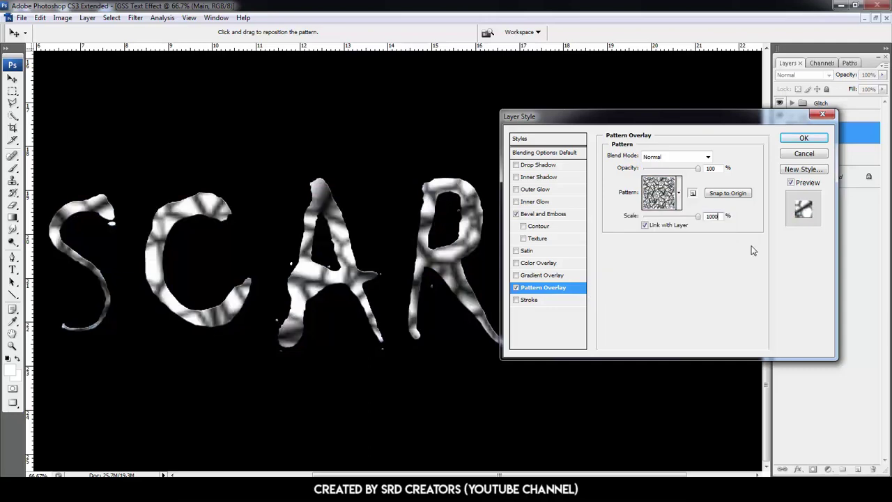
left_click(655, 159)
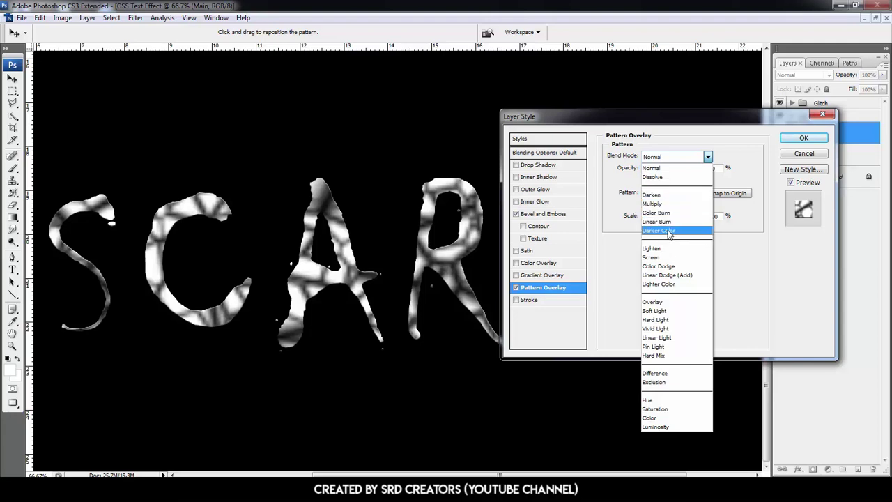
left_click(675, 194)
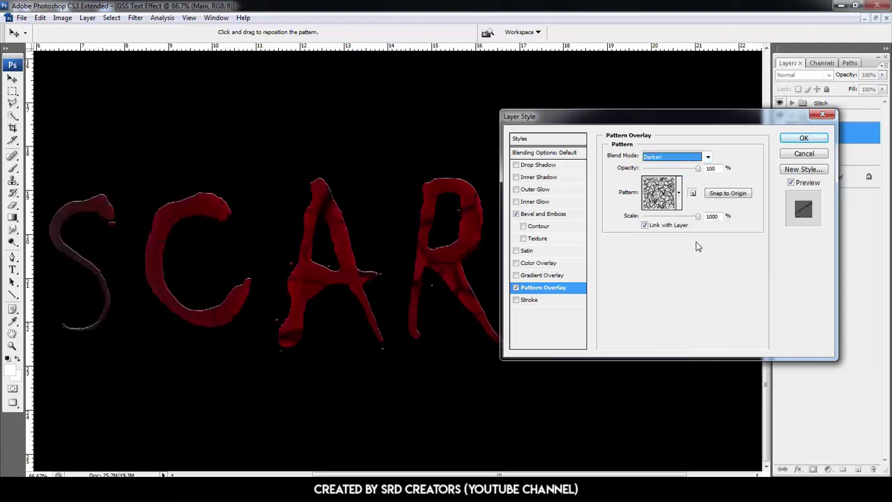
left_click(802, 139)
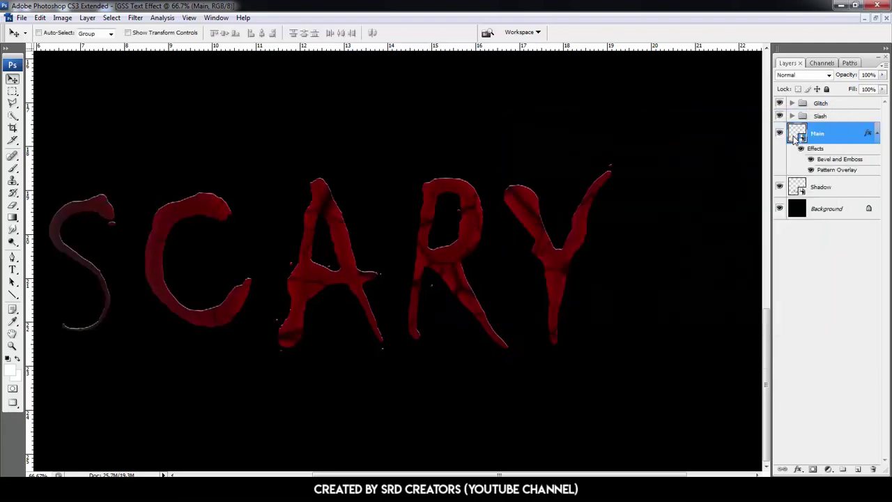
left_click(878, 133)
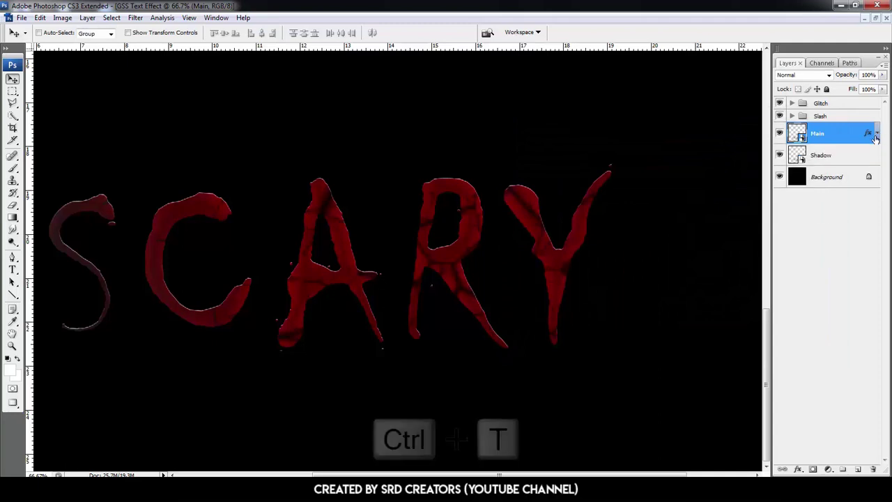
- Scale the Shadow layer to 120% in both width and height with Free Transform
left_click(843, 156)
key("ctrl+minus")
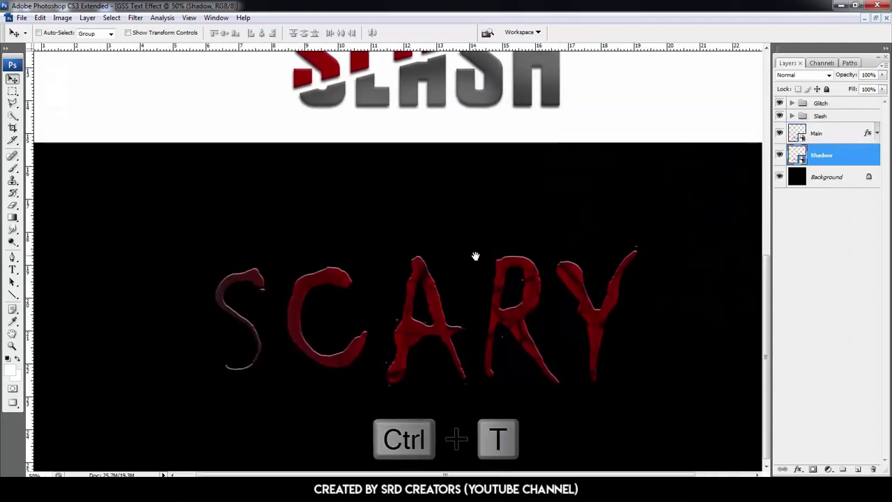
key("ctrl+t")
double_click(180, 32)
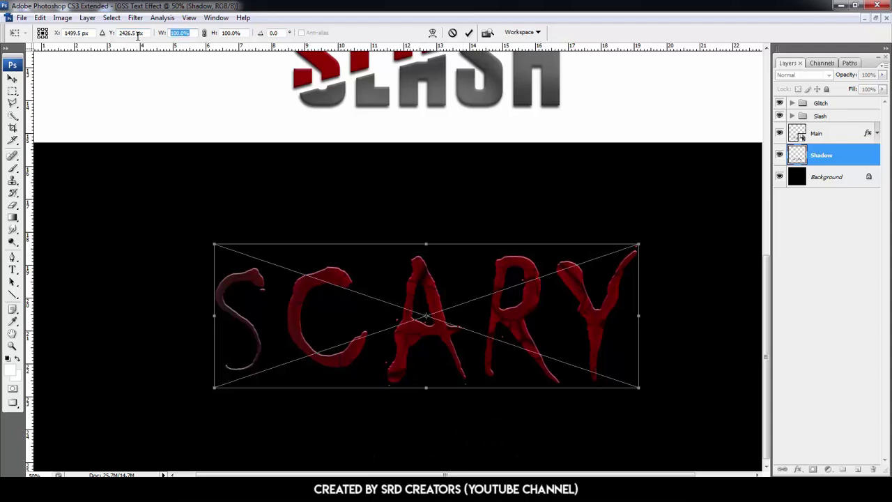
type("120")
key("Return")
double_click(242, 33)
type("120")
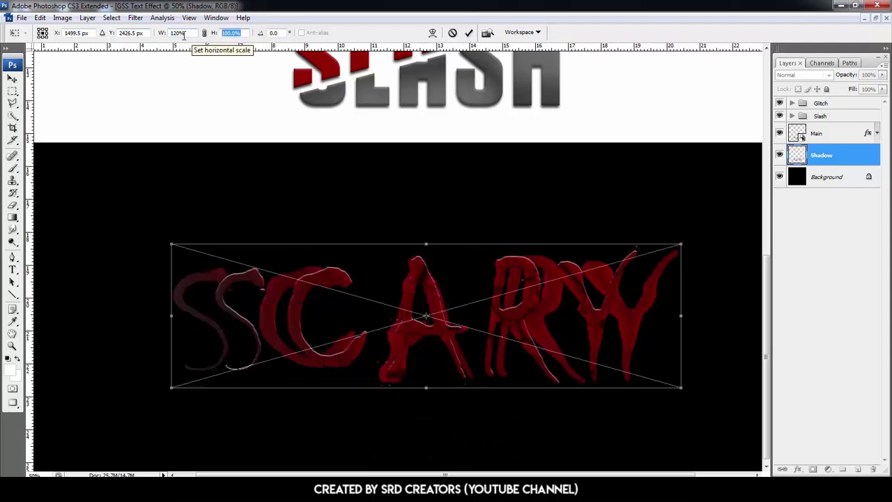
key("Return")
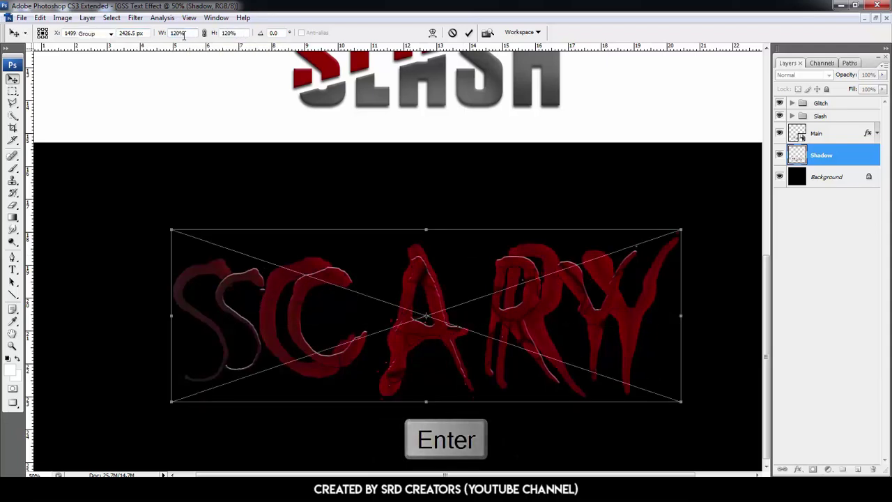
key("Return")
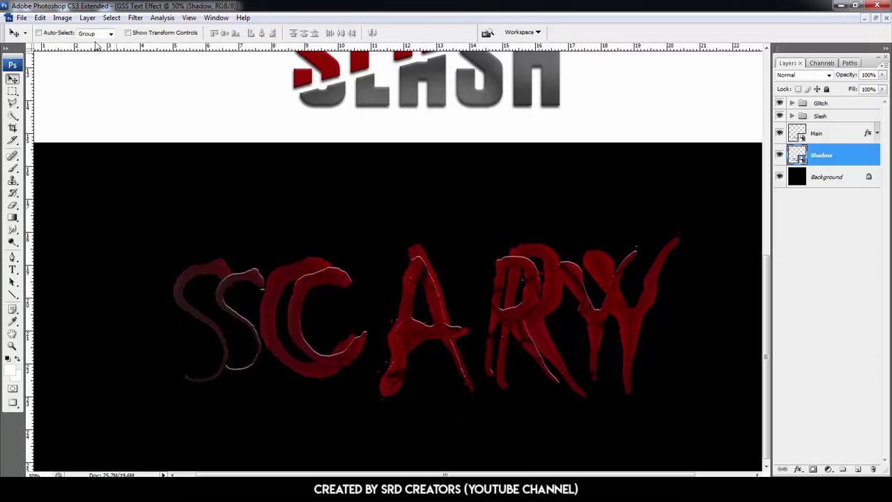
- Apply a Gaussian Blur with a radius of 52 pixels to the Shadow layer
left_click(136, 19)
mouse_move(161, 131)
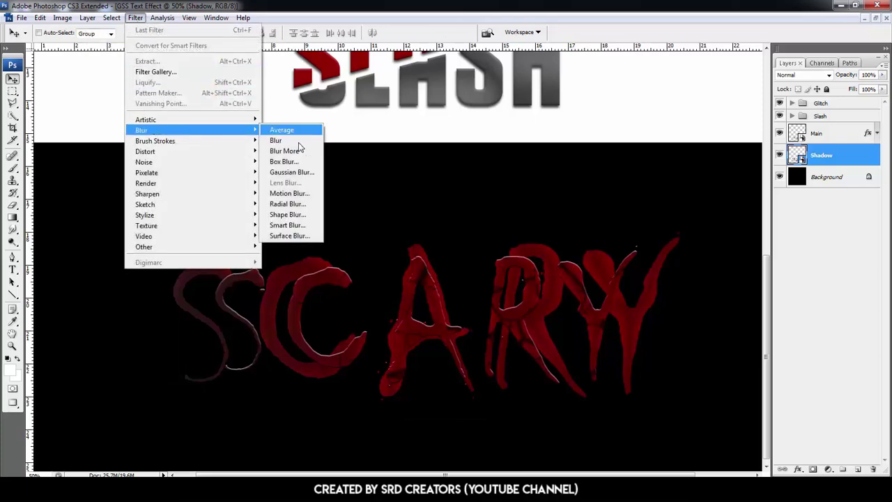
left_click(299, 172)
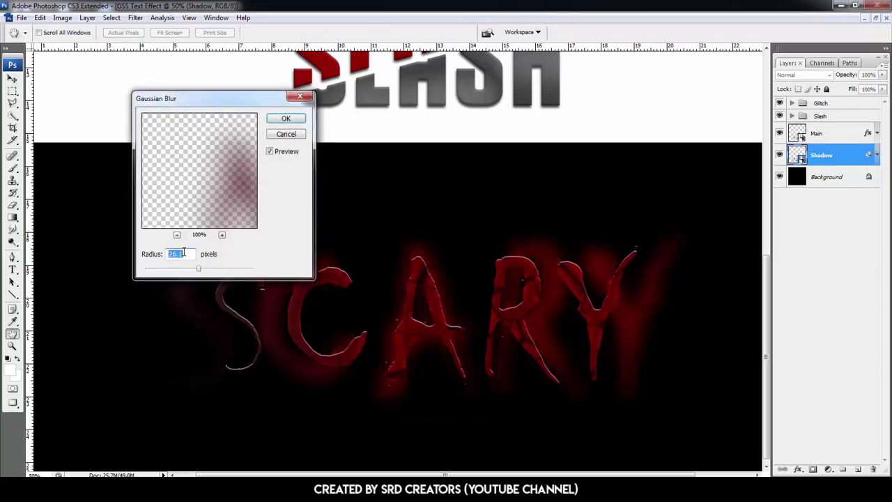
type("52")
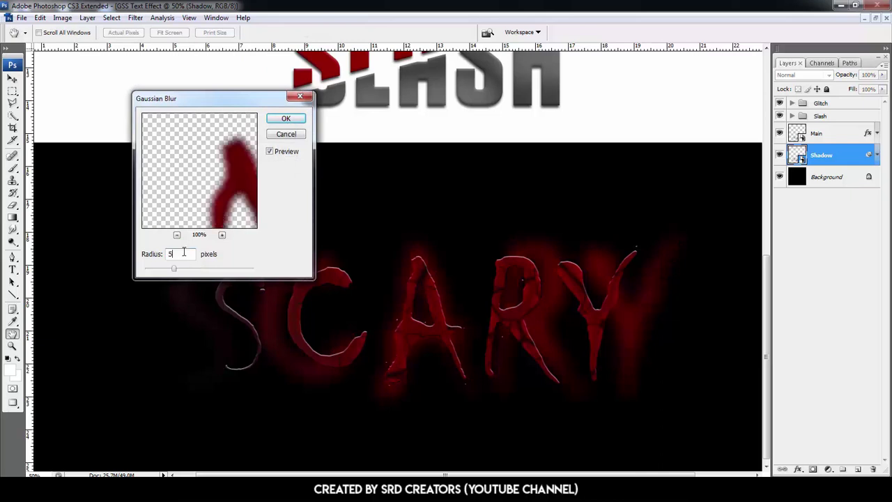
left_click(285, 119)
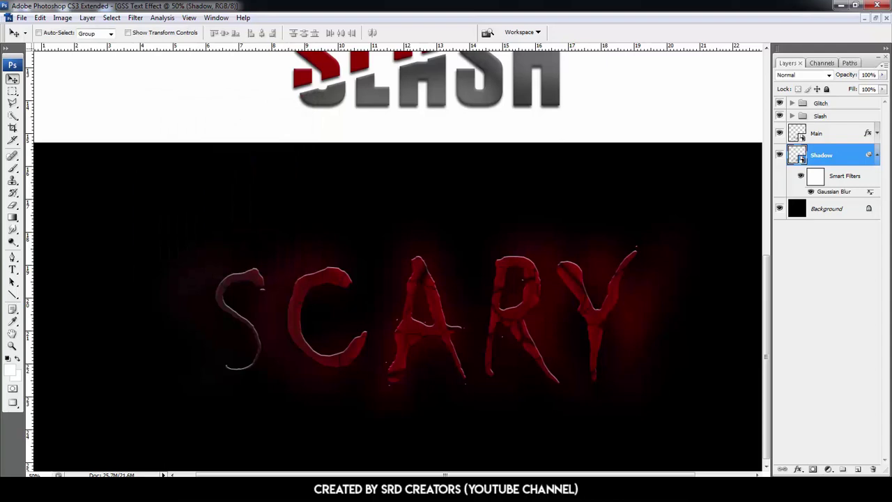
- Collapse the Shadow layer's smart filters, set its opacity to 80% and deselect the layer
left_click(877, 154)
left_click_drag(875, 75, 862, 75)
type("80")
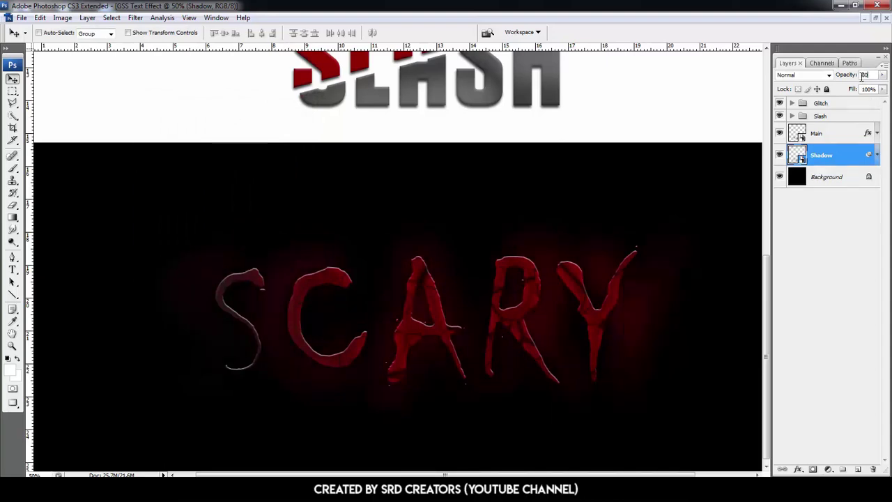
left_click(821, 254)
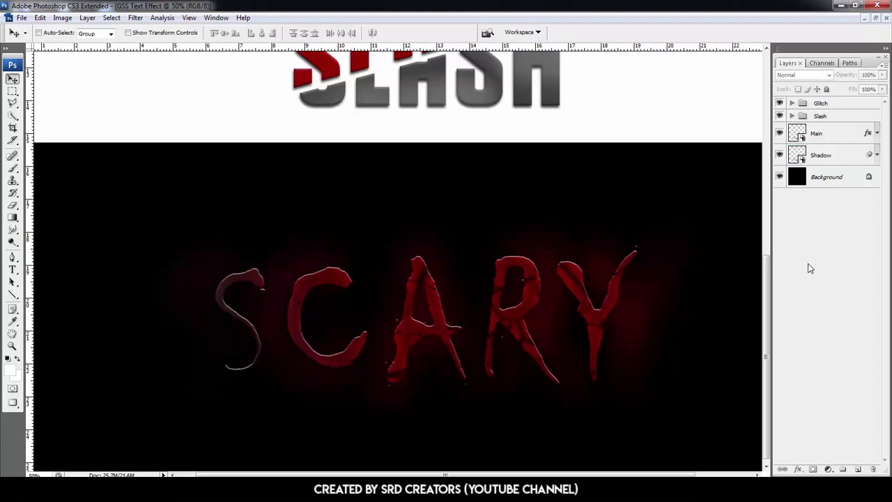
- Group the Main and Shadow layers and name the group Scary
key("ctrl+0")
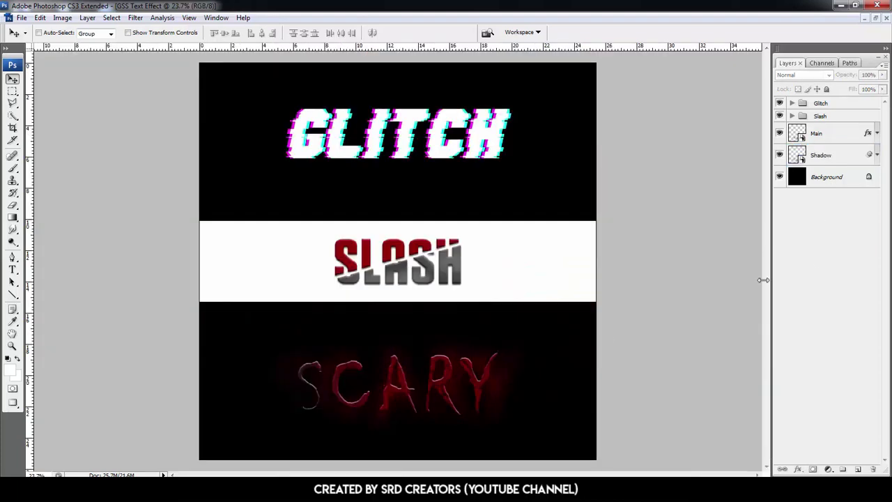
left_click(822, 134)
left_click(838, 155, "shift")
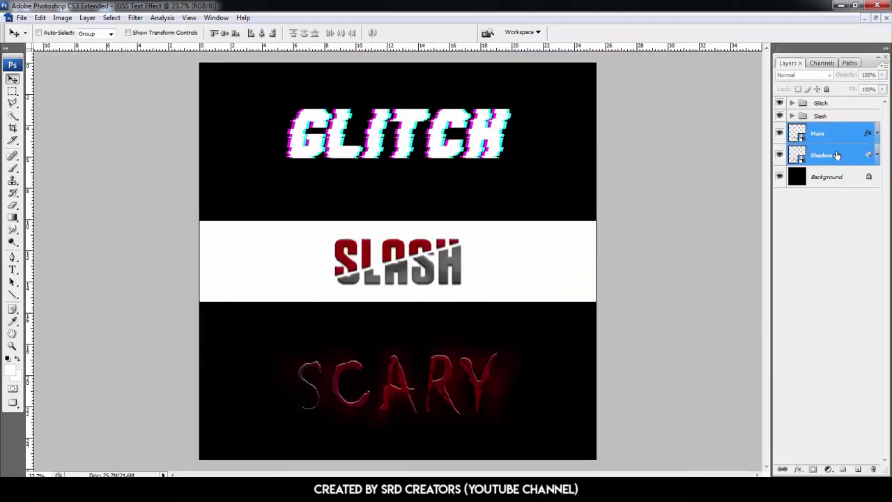
key("ctrl+g")
double_click(823, 130)
type("Scary")
key("Return")
- Open the nested smart objects from the Glitch group's Space layer down through White Glitch to the GLITCH text document
left_click(809, 105)
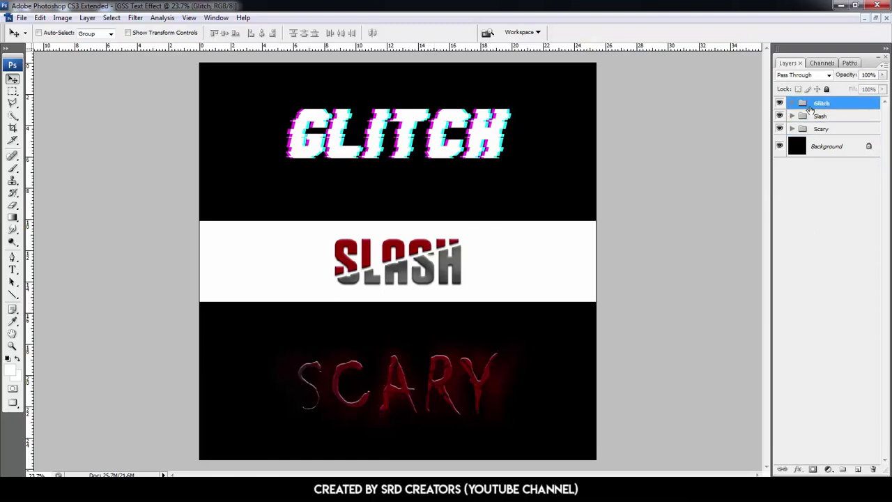
left_click(792, 103)
left_click(809, 124)
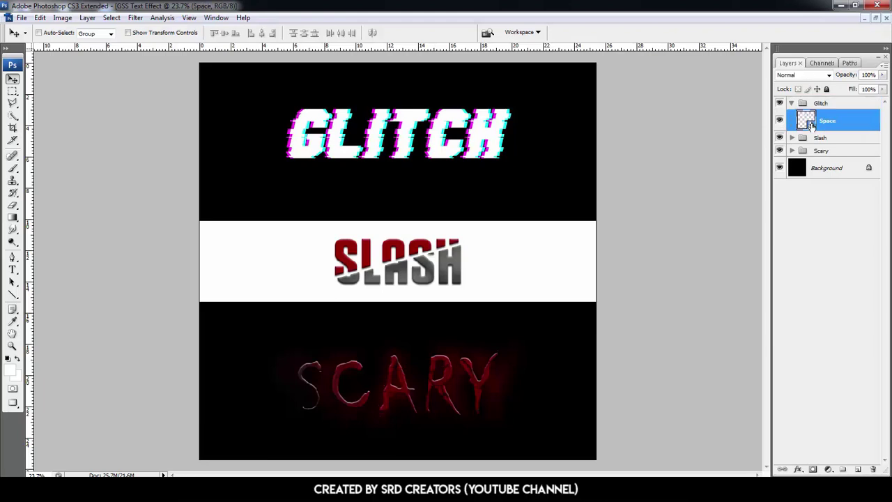
double_click(807, 121)
double_click(792, 103)
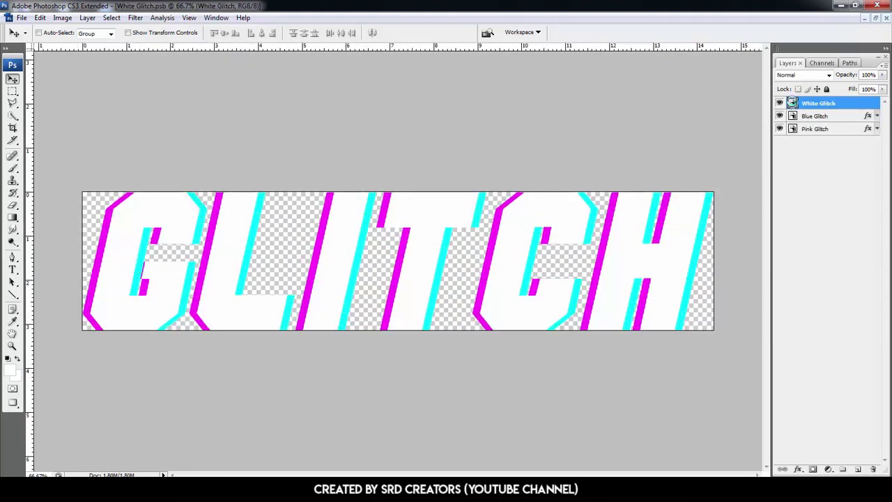
double_click(793, 103)
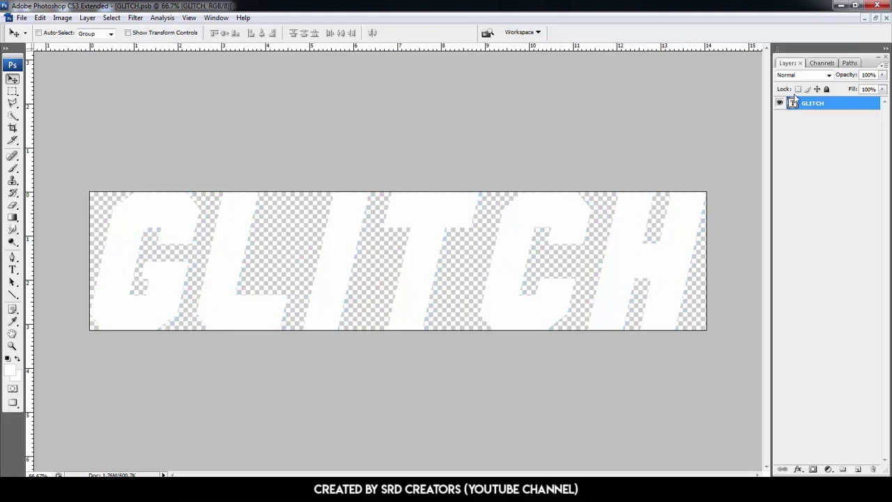
- Replace the GLITCH text with THANKS
key("t")
double_click(340, 279)
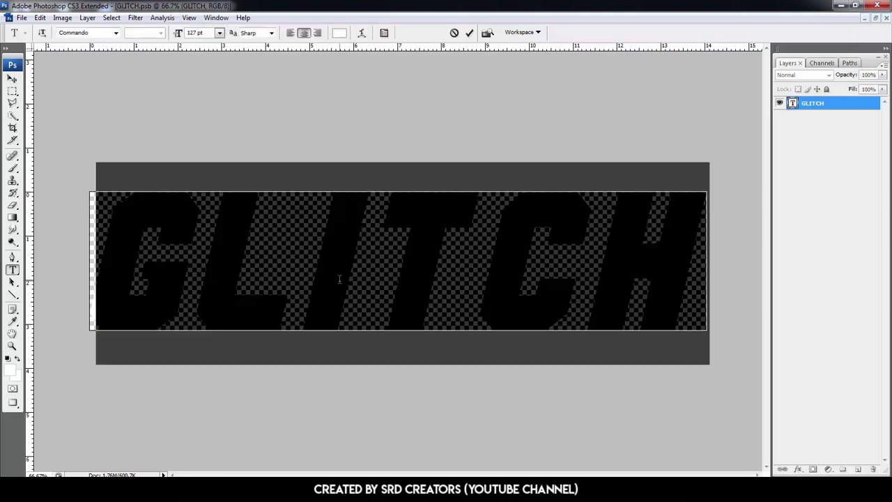
type("THANKS")
key("ctrl+Return")
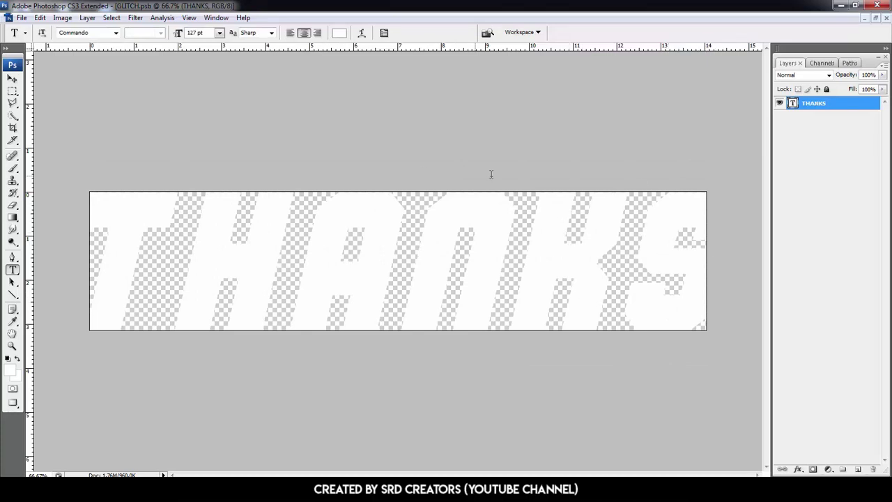
- Enlarge the canvas evenly around the THANKS text to about 17 cm wide with the Crop tool
left_click(12, 129)
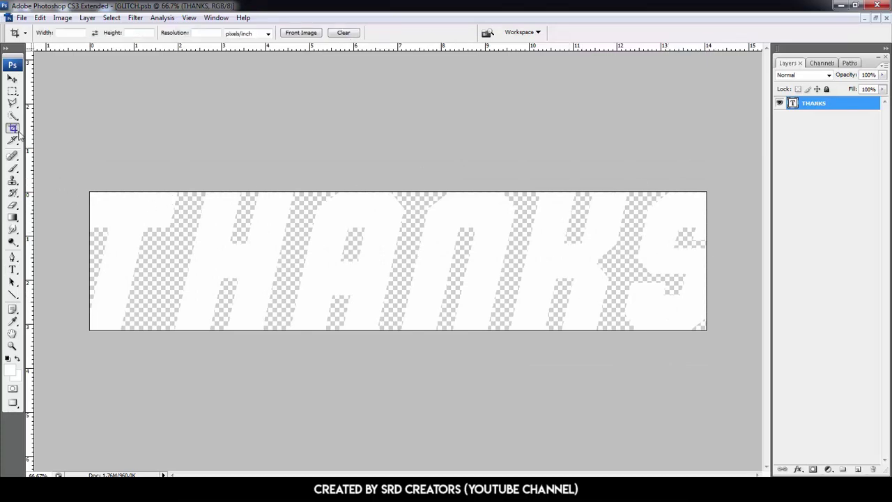
left_click_drag(76, 177, 709, 333)
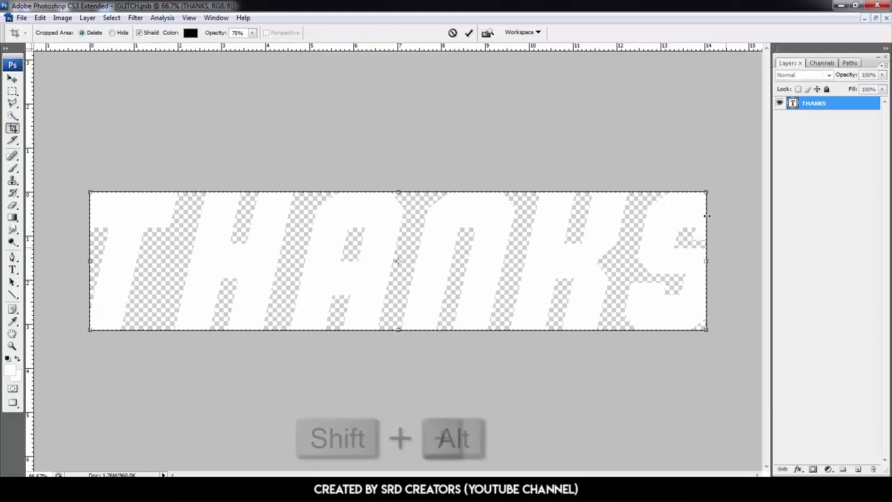
left_click_drag(704, 196, 772, 176)
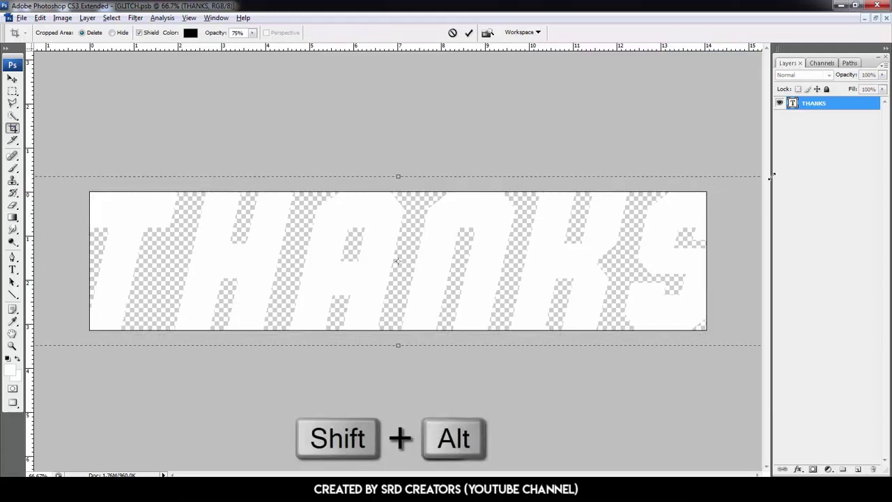
key("Return")
key("ctrl+minus")
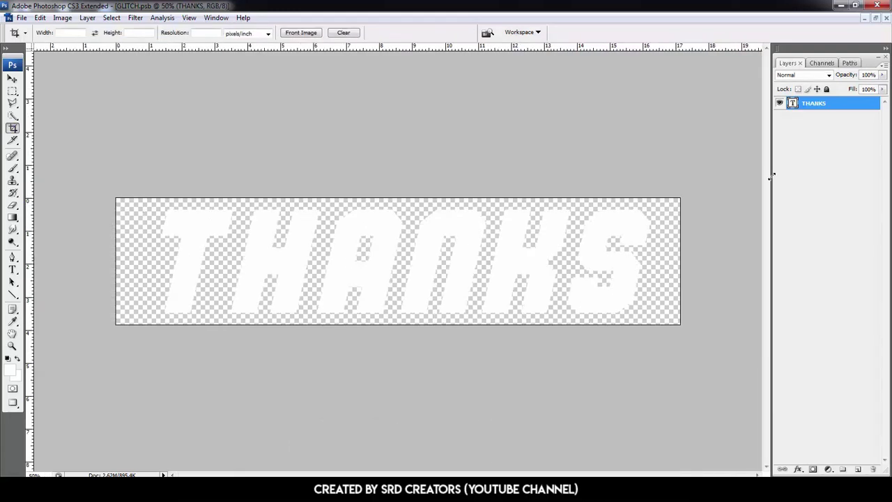
- Center the THANKS text horizontally on the canvas, then close GLITCH.psb and save the changes
left_click(13, 79)
key("ctrl+a")
left_click(262, 33)
key("ctrl+d")
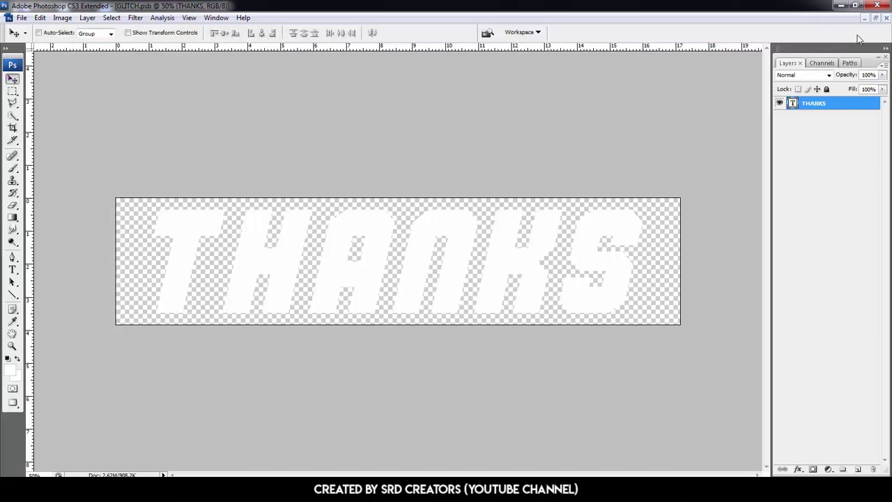
left_click(887, 19)
left_click(411, 196)
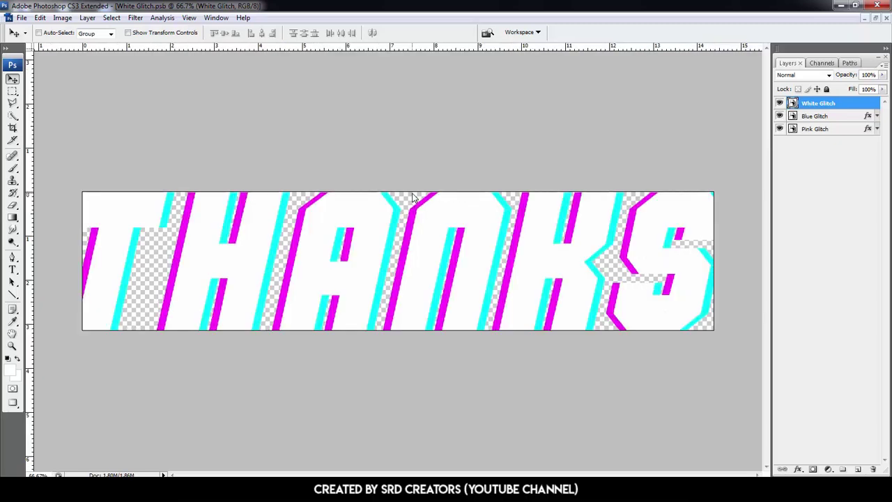
- Enlarge the White Glitch.psb canvas evenly to about 19 cm wide so all of THANKS fits, then close and save it
key("ctrl+minus")
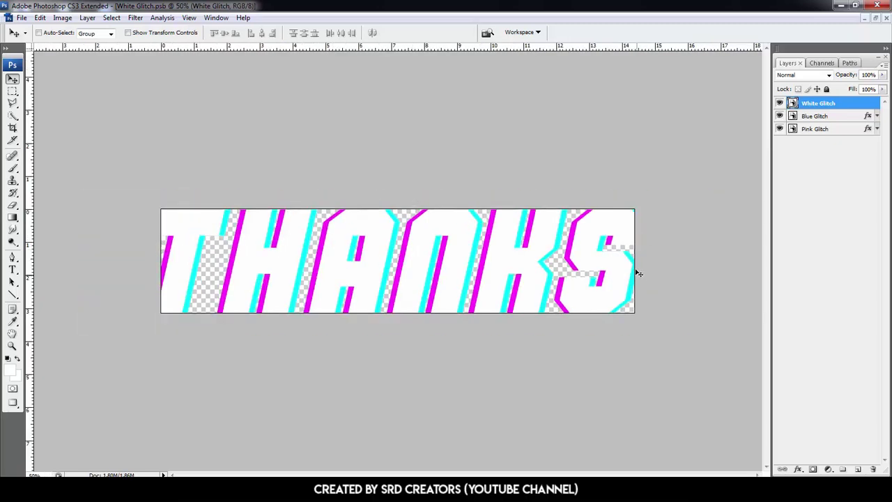
left_click(13, 128)
left_click_drag(107, 169, 659, 331)
left_click_drag(635, 210, 719, 194)
key("Return")
key("v")
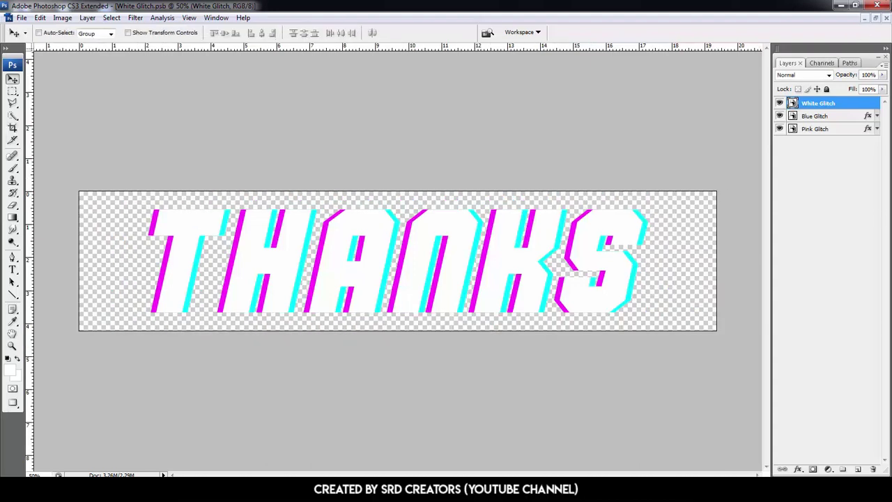
left_click(887, 20)
key("Return")
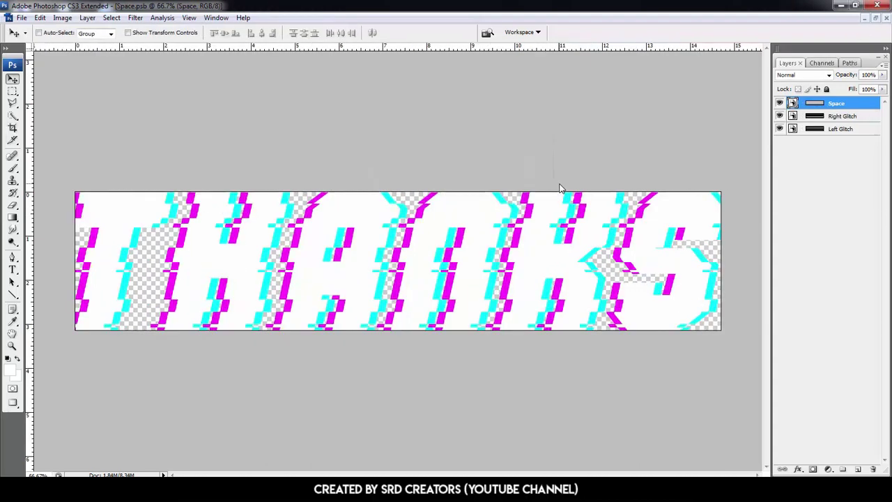
- Enlarge the Space.psb canvas evenly to about 19.5 cm wide so all of THANKS fits, select all layers, then close and save it
left_click(13, 128)
left_click_drag(35, 353, 828, 171)
key("Return")
key("v")
key("ctrl+alt+a")
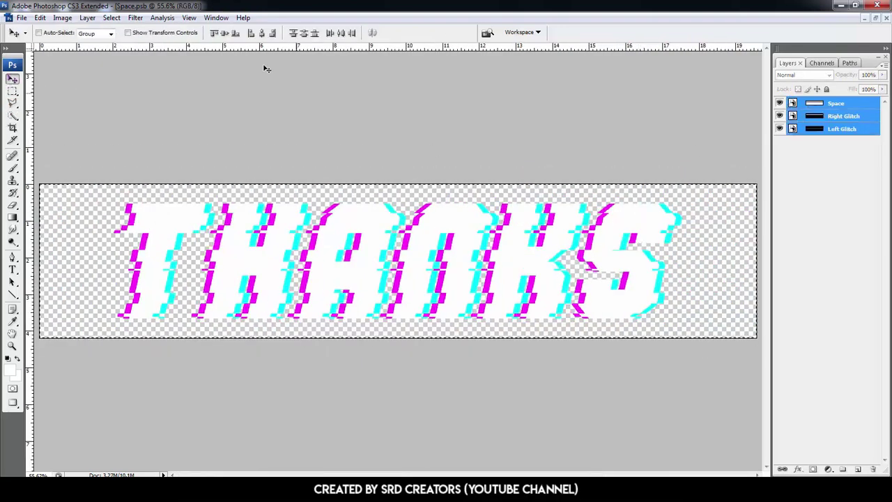
key("ctrl+minus")
left_click(886, 18)
left_click(404, 193)
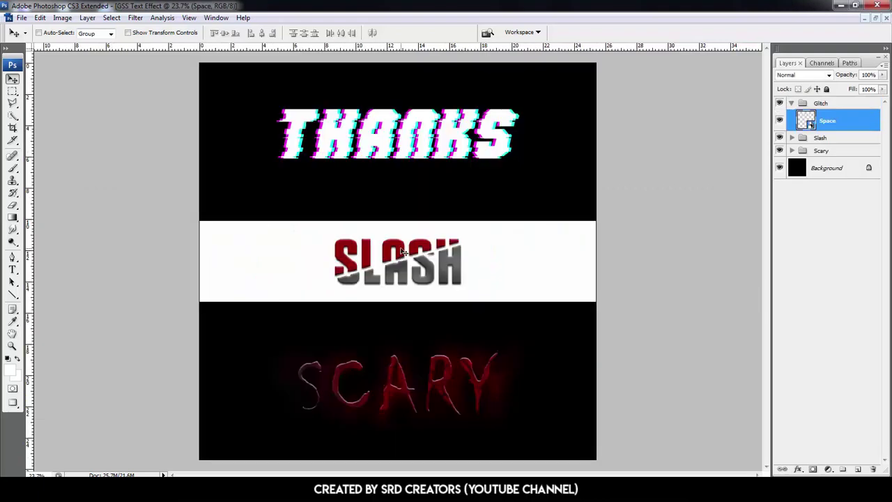
- Collapse the Glitch group, expand the Slash group and open its nested slash up smart objects down to the editable SLASH text
left_click(793, 104)
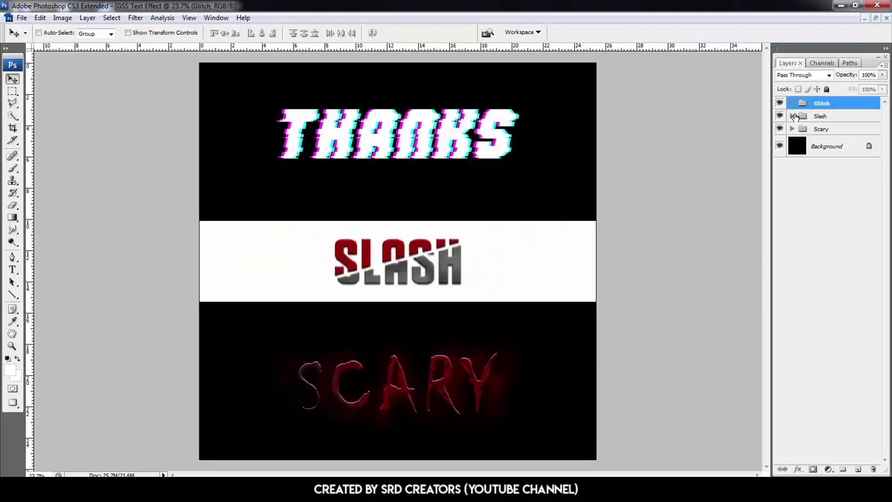
left_click(793, 116)
left_click(811, 137)
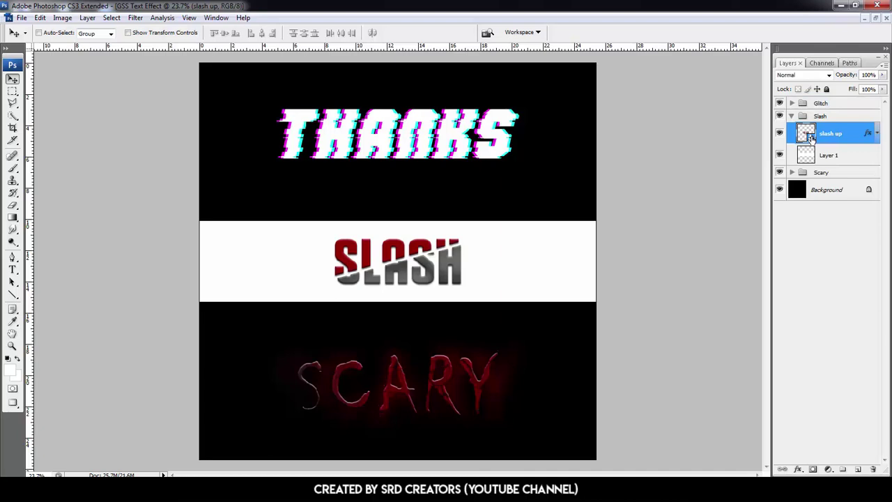
double_click(811, 137)
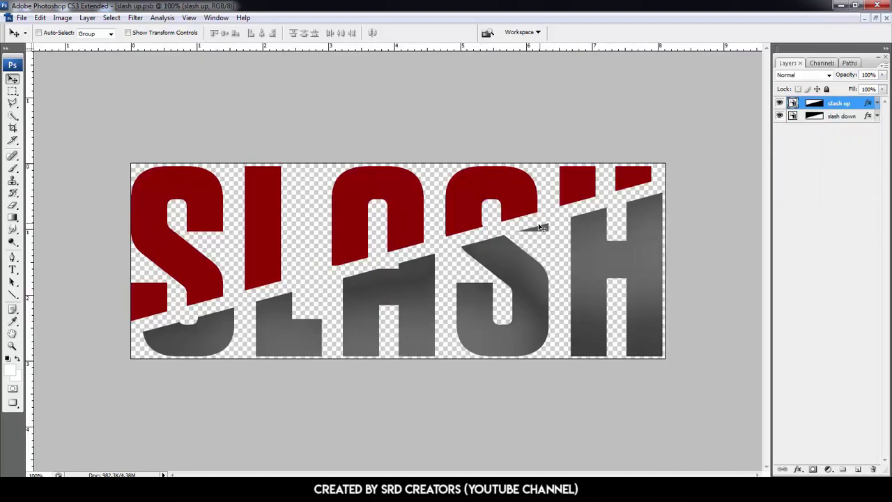
double_click(792, 103)
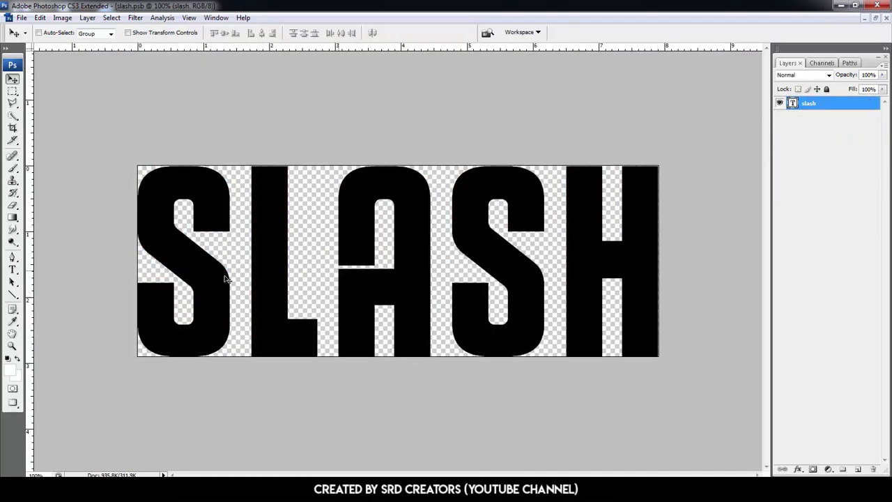
- Set the tracking of the whole SLASH text to 0
left_click(12, 270)
left_click(273, 249)
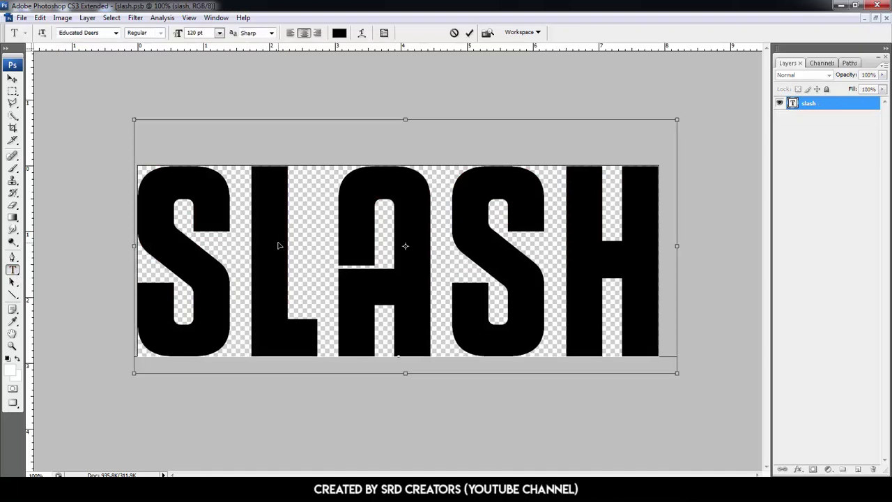
key("ctrl+a")
left_click(384, 33)
left_click_drag(769, 126, 720, 132)
type("0")
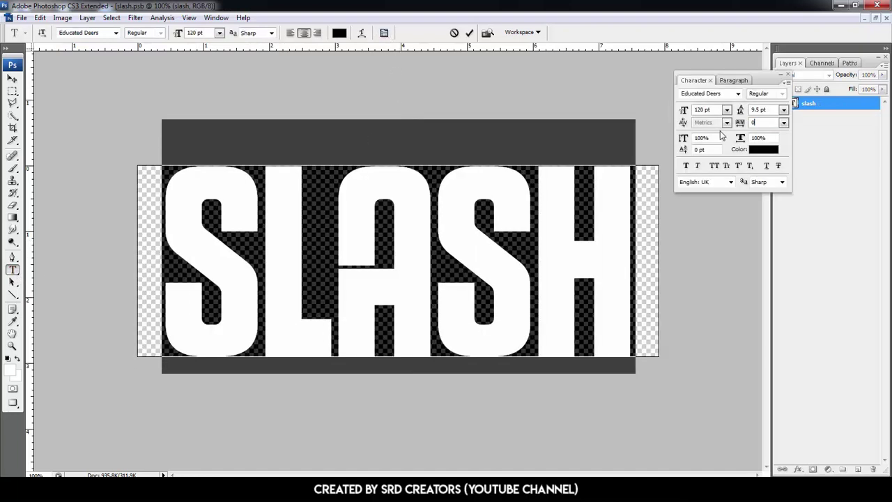
left_click(788, 75)
- Replace the SLASH text with FOR, then close slash.psb and slash up.psb, saving the changes to both
left_click(401, 241)
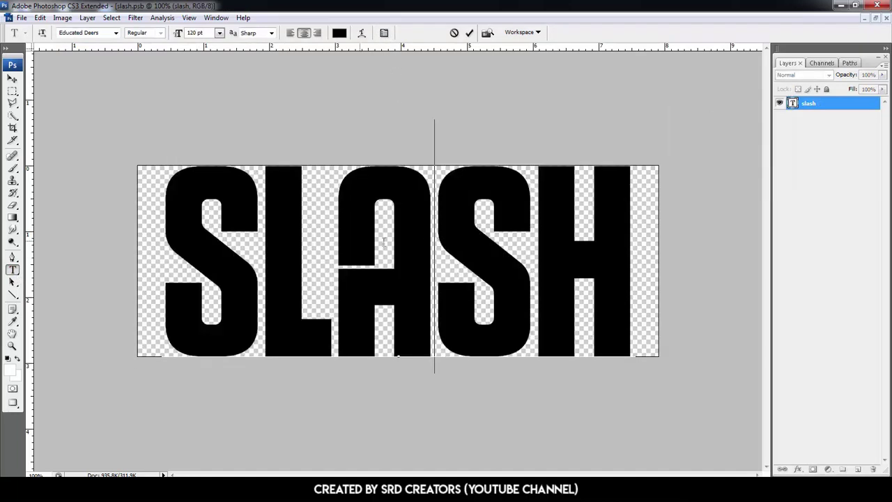
key("ctrl+a")
type("FOR")
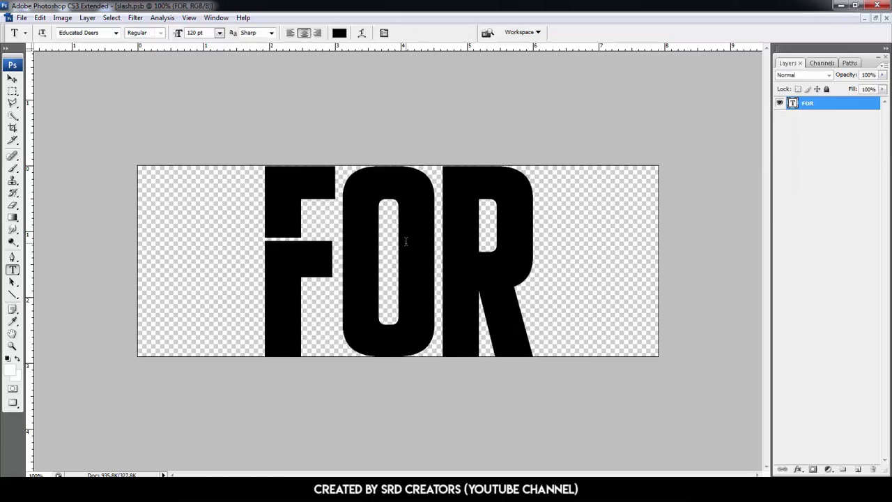
left_click(12, 79)
left_click(886, 18)
key("Return")
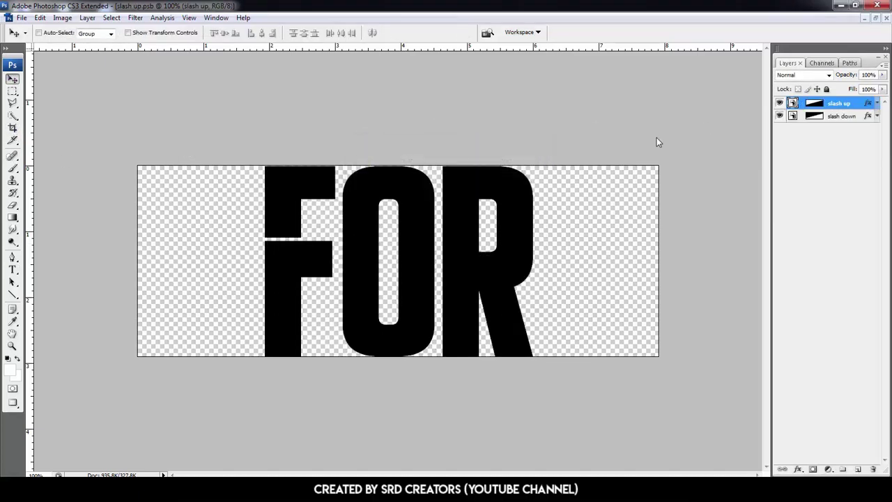
left_click(886, 18)
key("Return")
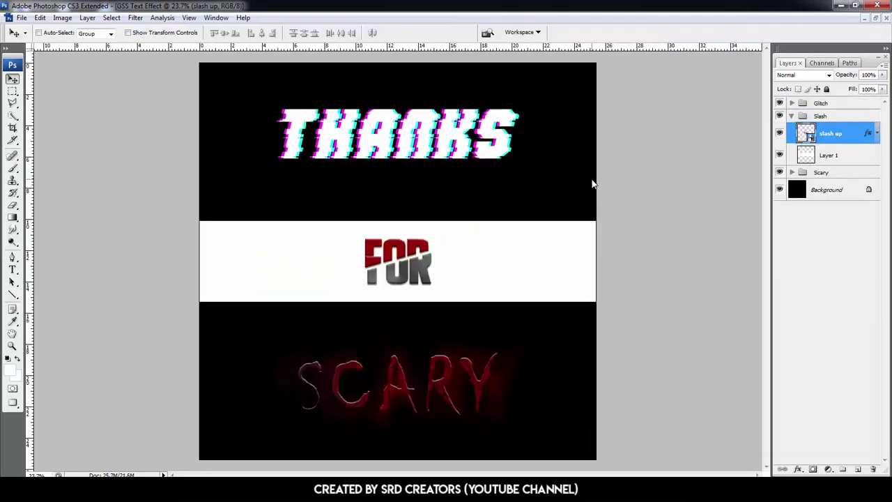
- Collapse the Slash group, expand the Scary group and open its SCARY smart object for editing
left_click(792, 115)
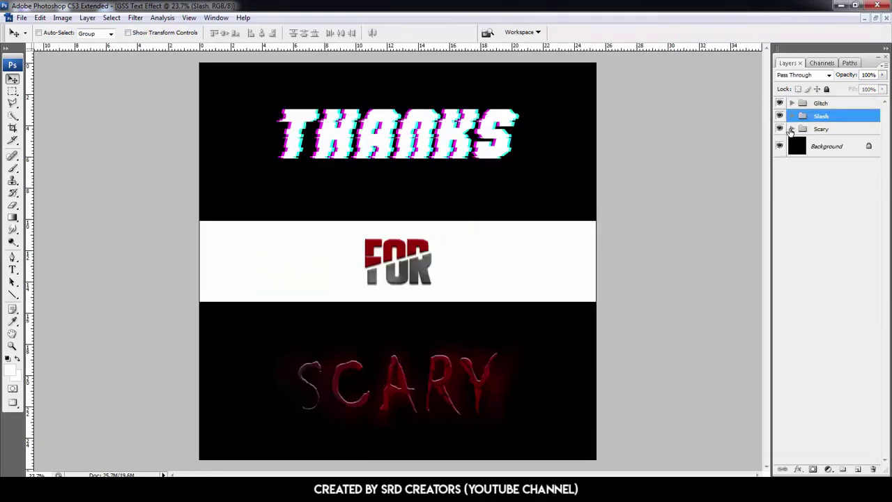
left_click(791, 129)
double_click(809, 150)
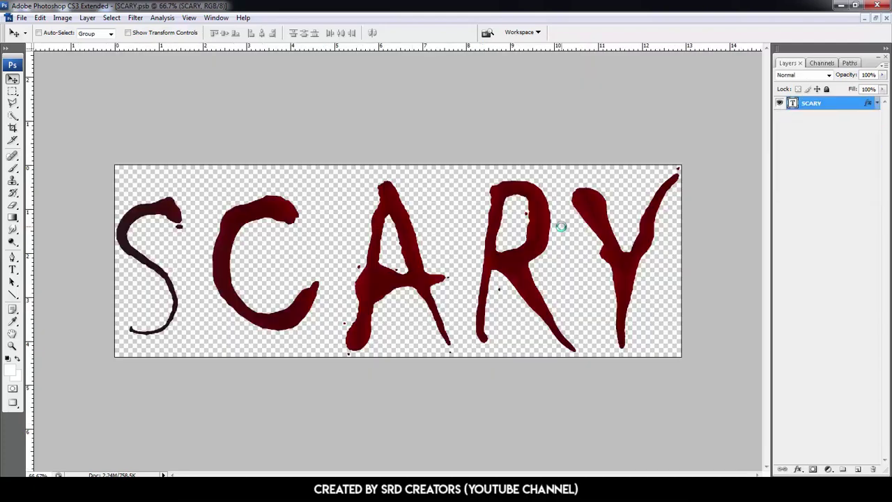
- Set the tracking of the whole SCARY text to 0
key("t")
double_click(411, 272)
left_click(385, 34)
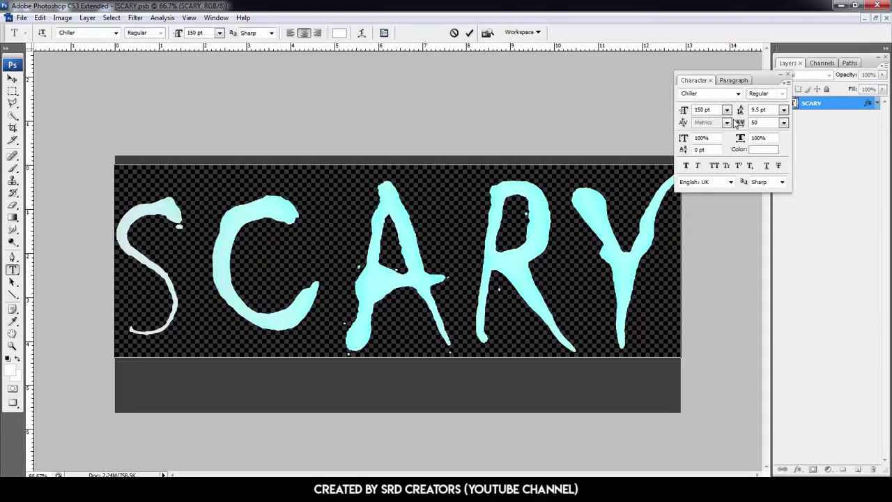
type("0")
key("Return")
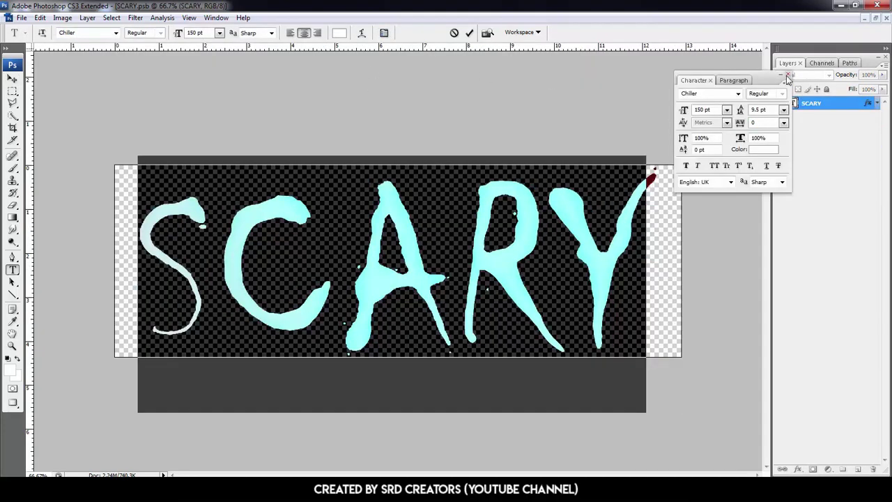
left_click(789, 75)
left_click(13, 79)
- Replace the SCARY text with WATCHING
key("t")
double_click(354, 243)
type("WATCHING")
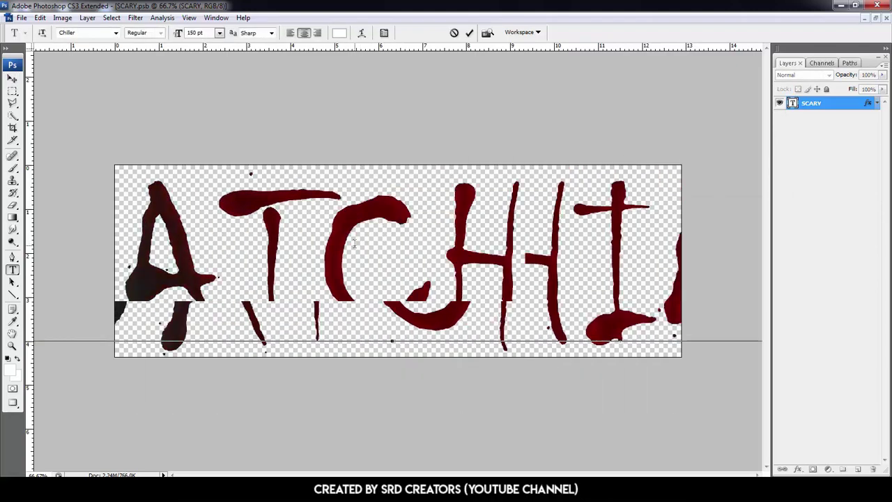
key("ctrl+Return")
- Enlarge the SCARY.psb canvas evenly around the WATCHING text to about 32 cm wide with the Crop tool
key("ctrl+minus")
key("ctrl+minus")
left_click(12, 128)
left_click_drag(244, 202, 555, 320)
left_click_drag(541, 212, 778, 211)
key("Return")
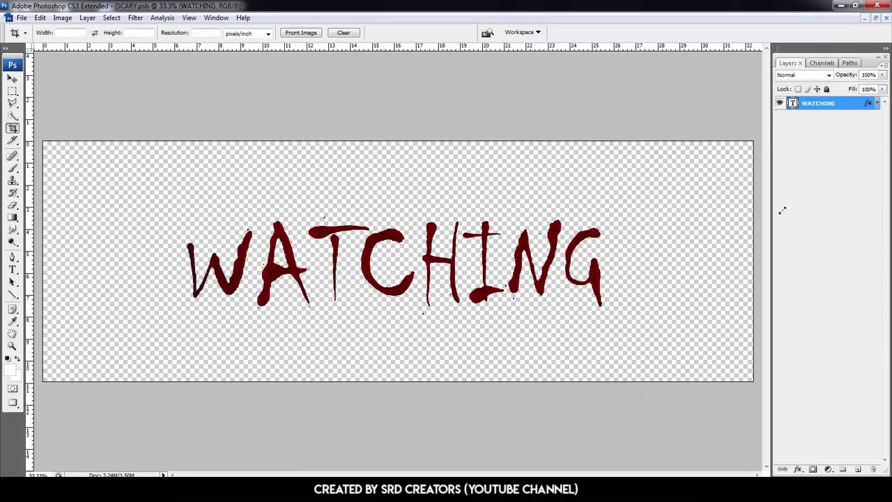